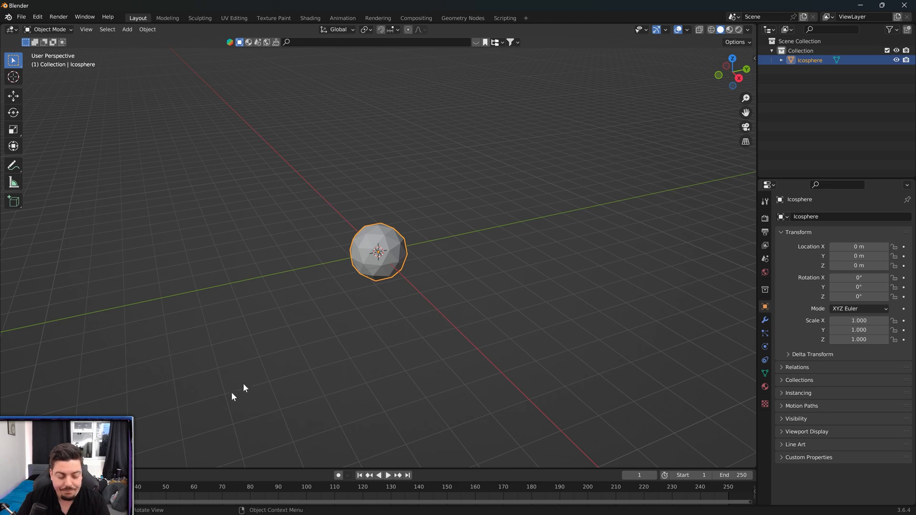
- Give the new icosphere 5 subdivisions and a radius of about 7.64 m, and shade it smooth
left_click_drag(119, 377, 236, 376)
left_click_drag(122, 366, 306, 239)
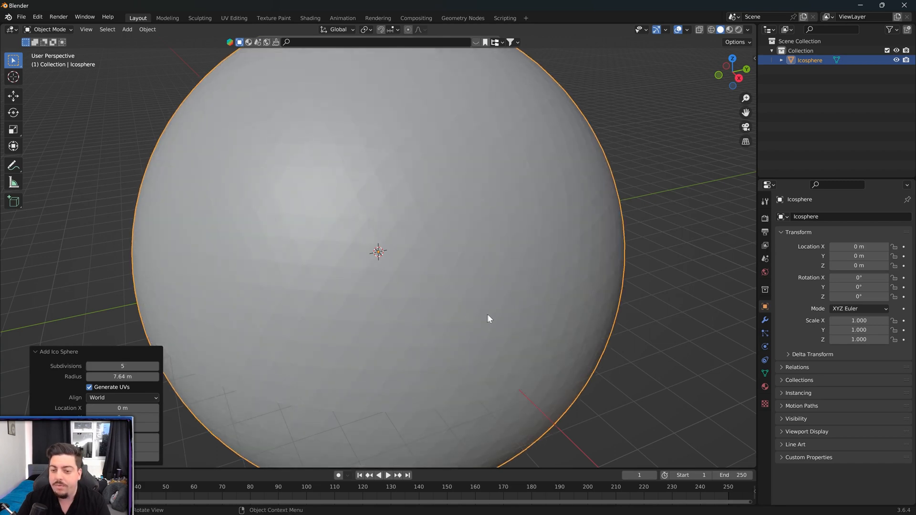
right_click(472, 235)
left_click(452, 232)
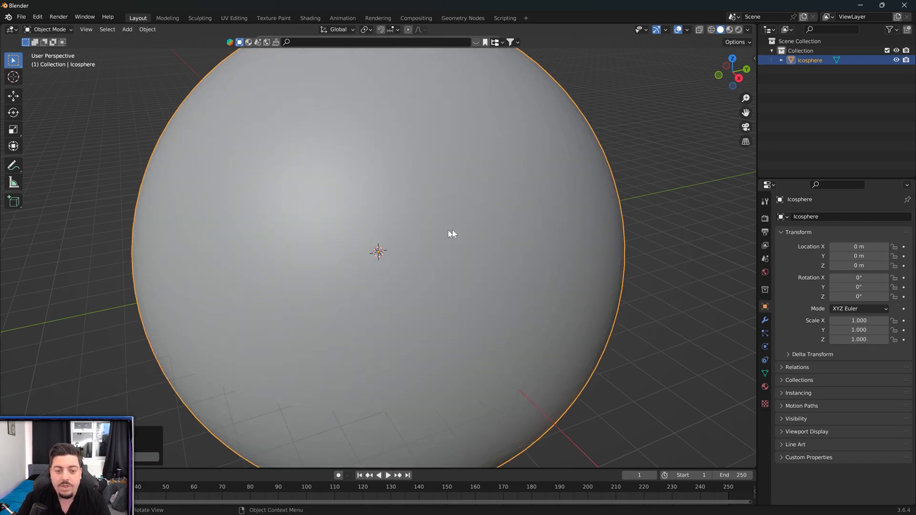
- Add a camera and align it to a near-frontal view of the whole sphere along the X axis
middle_click_drag(544, 266, 491, 254)
scroll(479, 243, "down", 2)
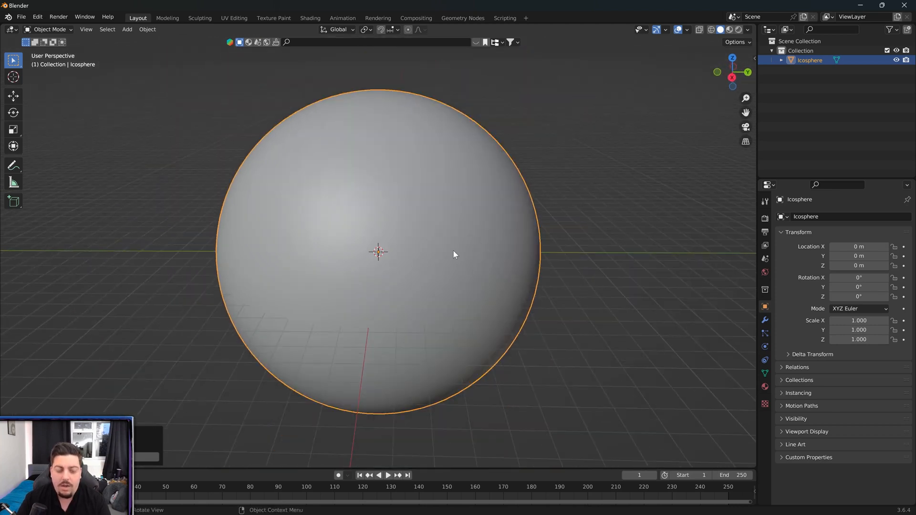
key("shift+a")
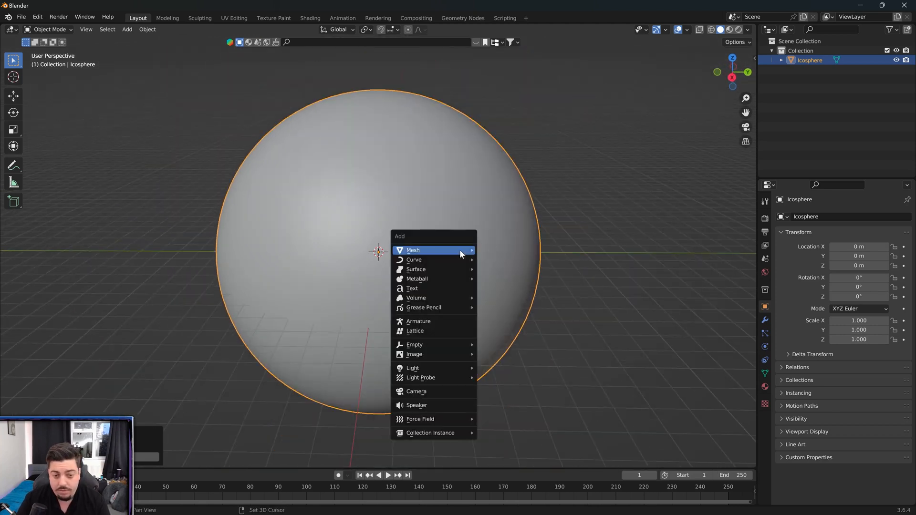
left_click(419, 392)
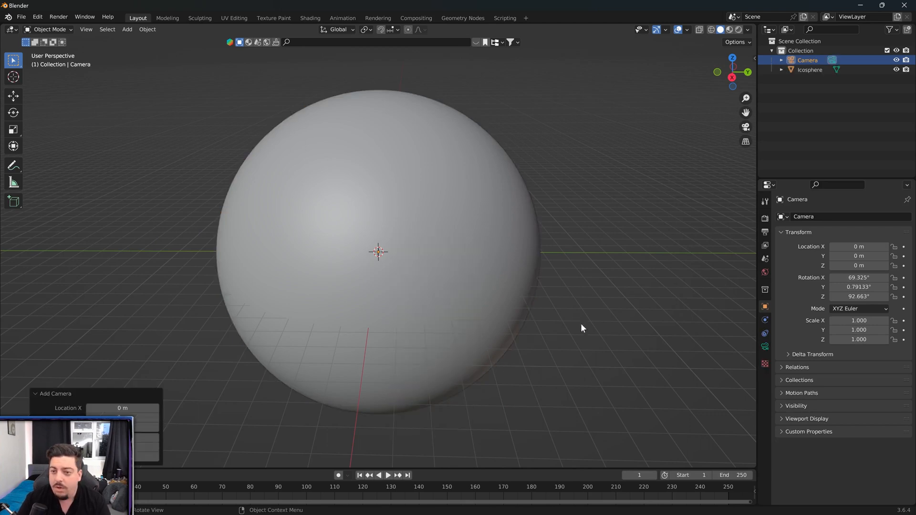
key("ctrl+alt+KP_0")
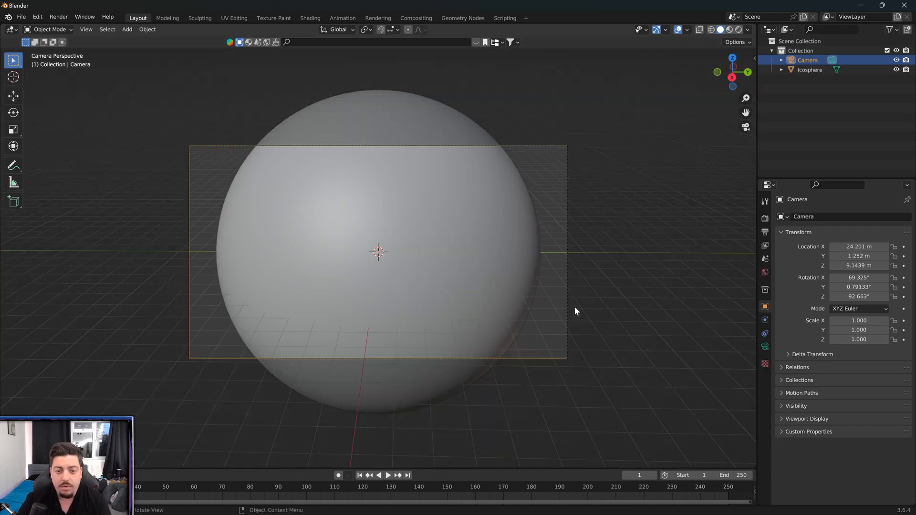
- Set the camera's rotation to X 90°, Y 0° and Z 90°
left_click(860, 278)
type("9")
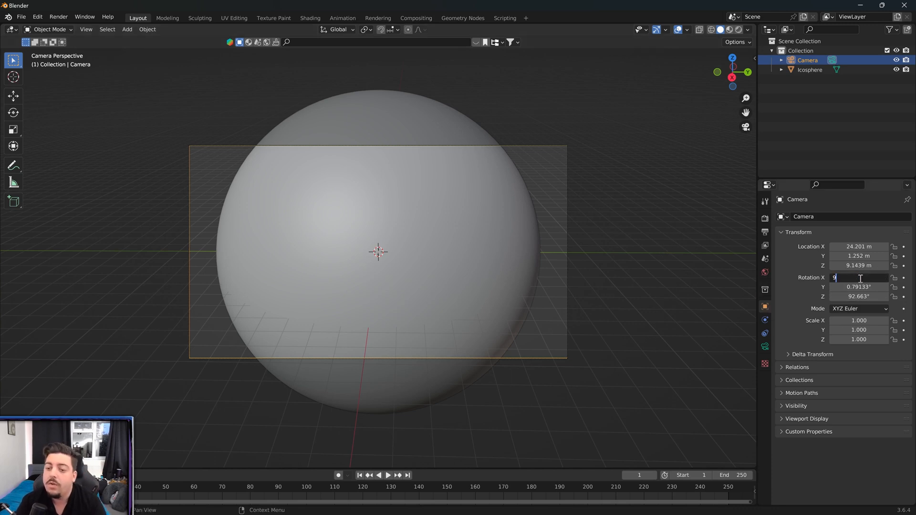
type("0")
key("Tab")
type("0")
key("Tab")
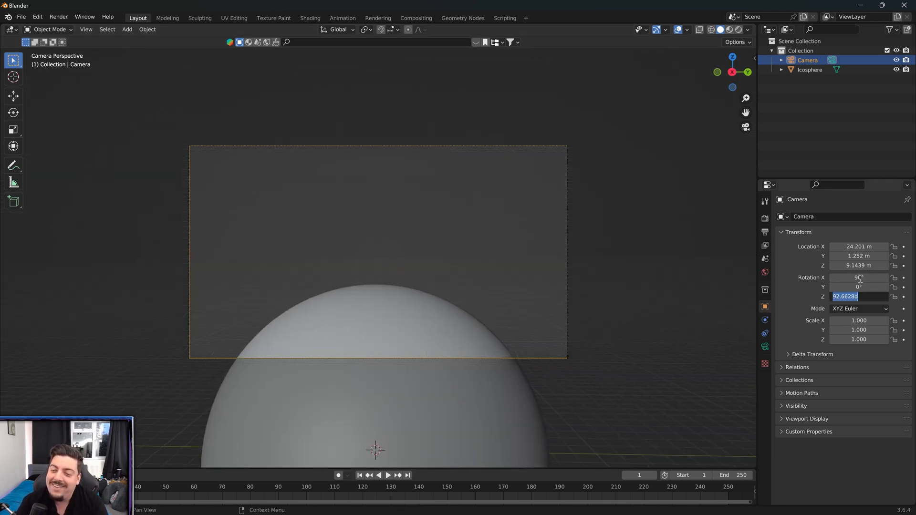
type("90")
key("Tab")
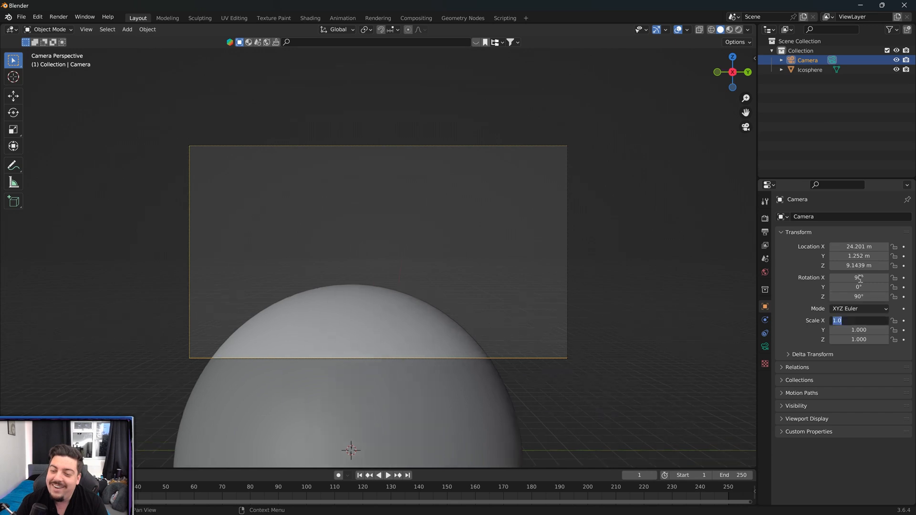
- Position the camera at Y 0 m, X about 7.41 m and Z about 7.70 m, framing the sphere's upper edge
left_click(845, 255)
type("0")
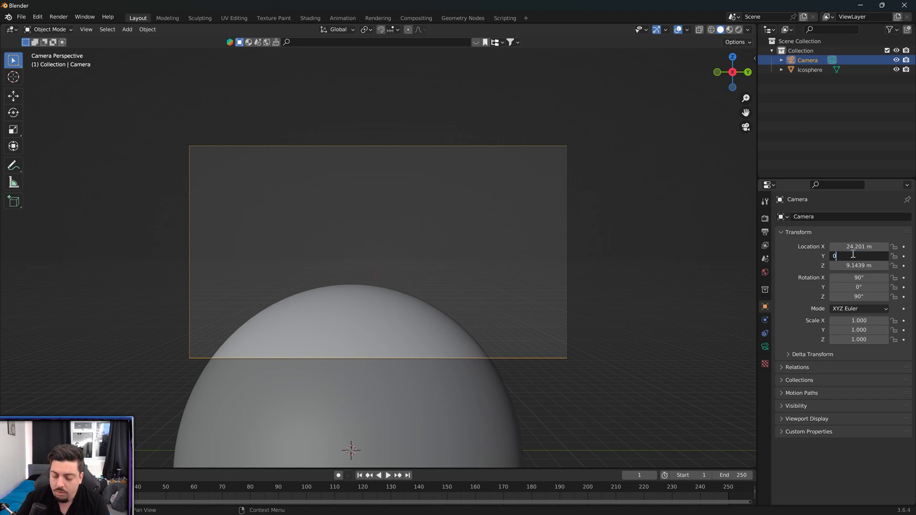
key("Return")
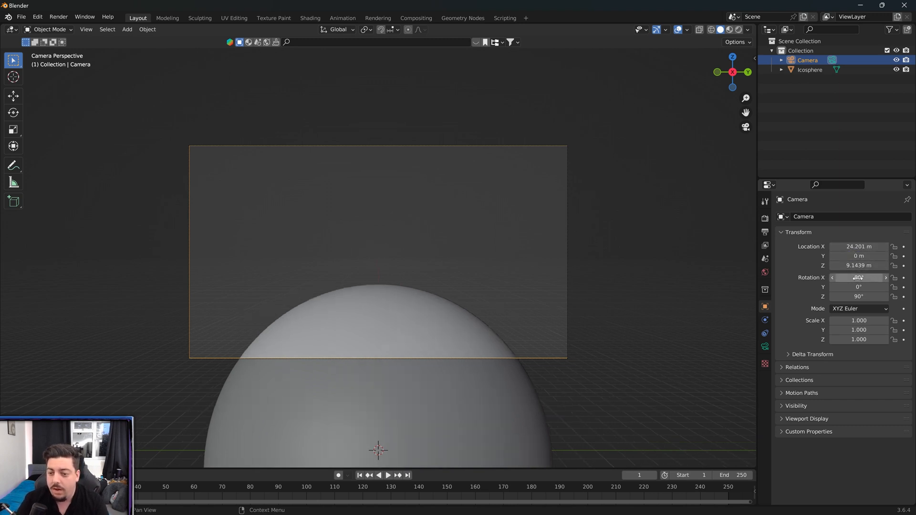
mouse_move(859, 265)
left_mouse_down()
mouse_move(858, 247)
mouse_move(841, 246)
mouse_move(852, 270)
left_mouse_up()
middle_click_drag(566, 244, 334, 257)
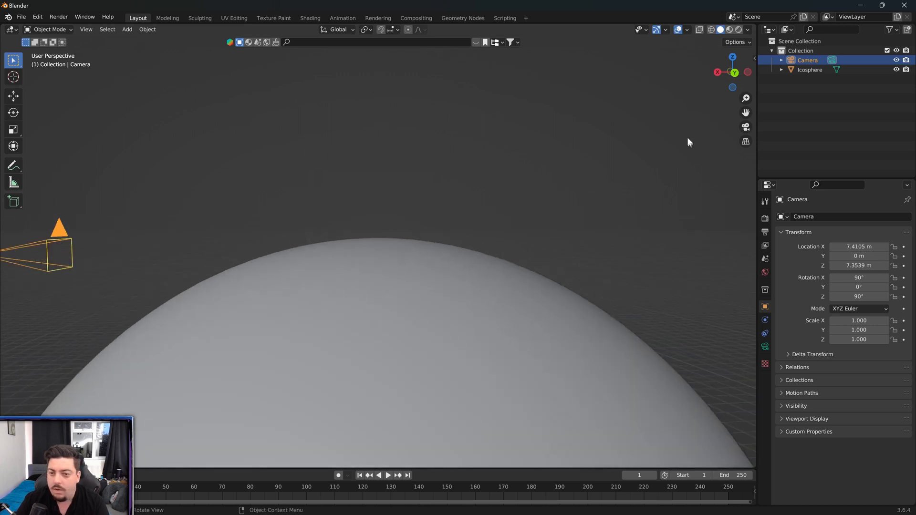
left_click(746, 127)
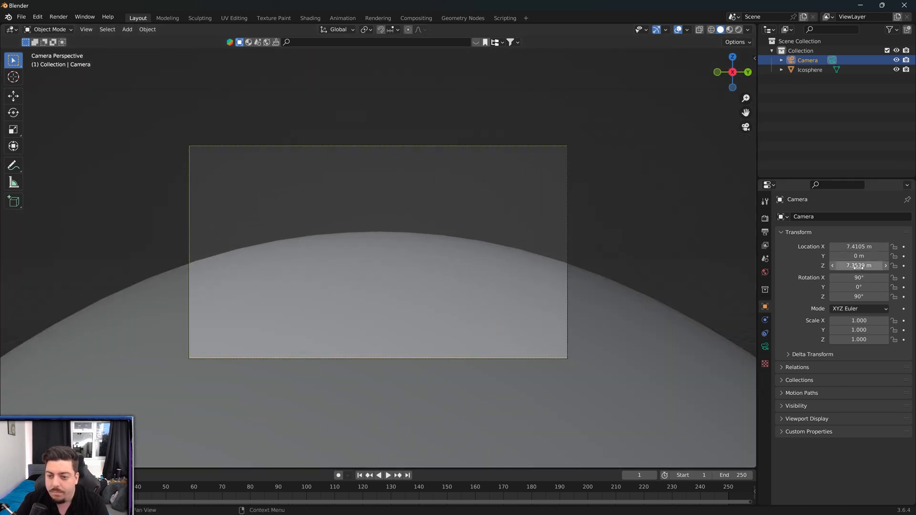
left_click_drag(859, 267, 878, 266)
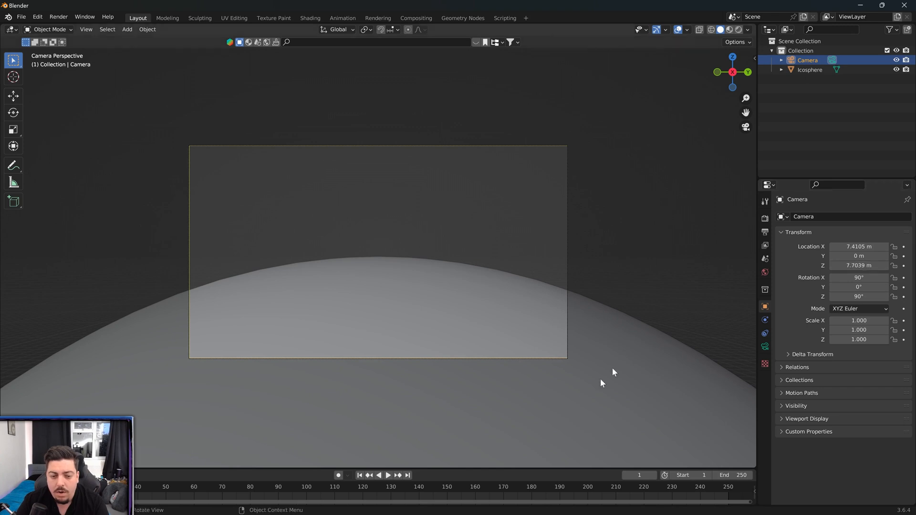
- Scale the icosphere up to about 1.183 and lower it along Z to about -1.55 m
left_click(551, 400)
key("s")
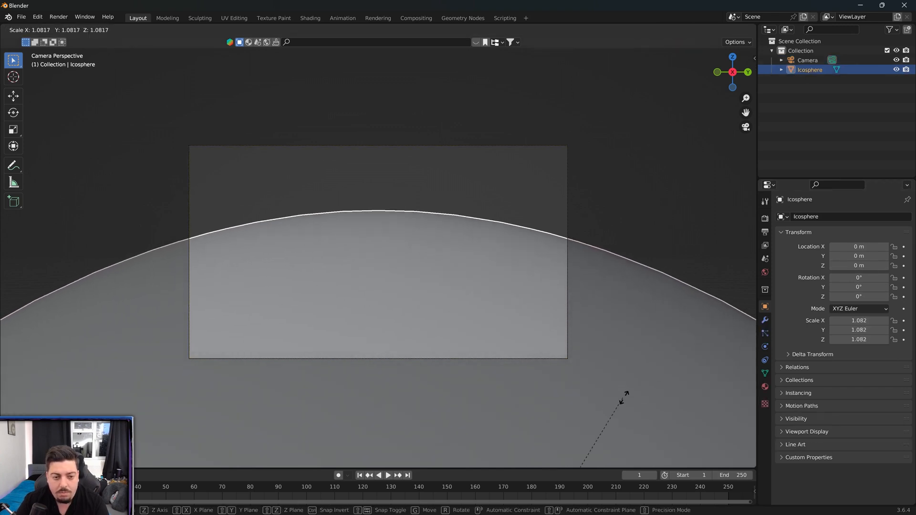
left_click(683, 385)
key("g")
key("z")
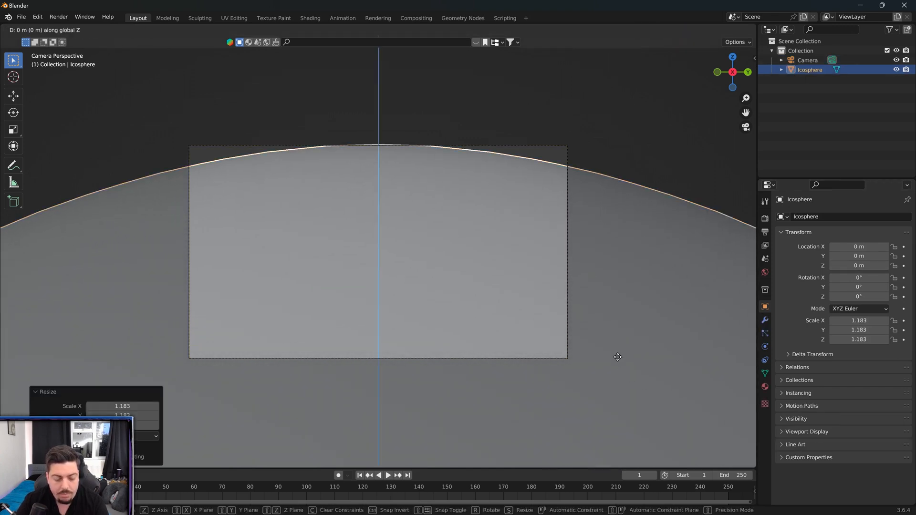
left_click(616, 467)
left_click(645, 299)
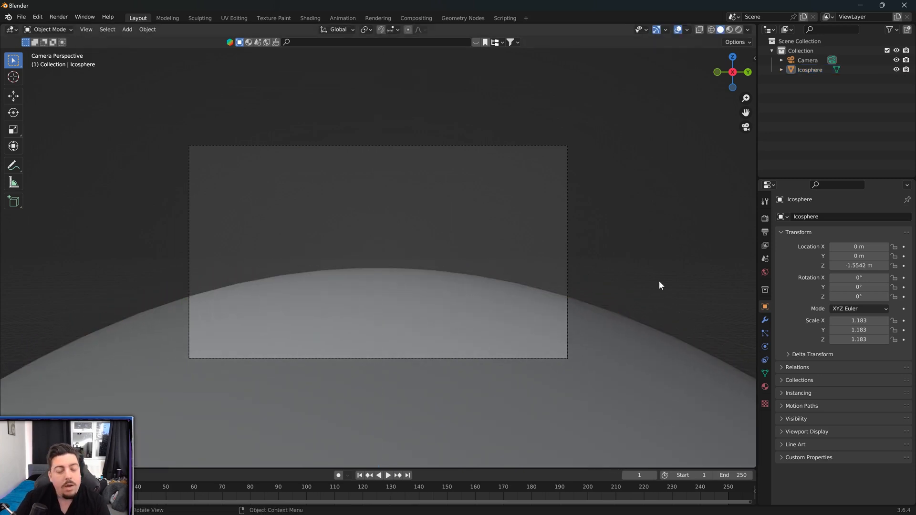
- Check the render settings, open the world's surface settings and show the viewport in rendered shading
left_click(765, 219)
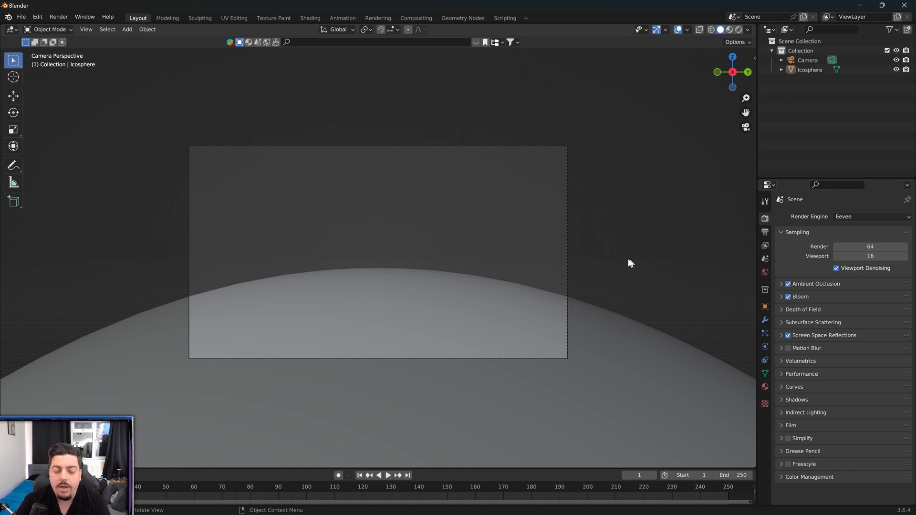
left_click(763, 272)
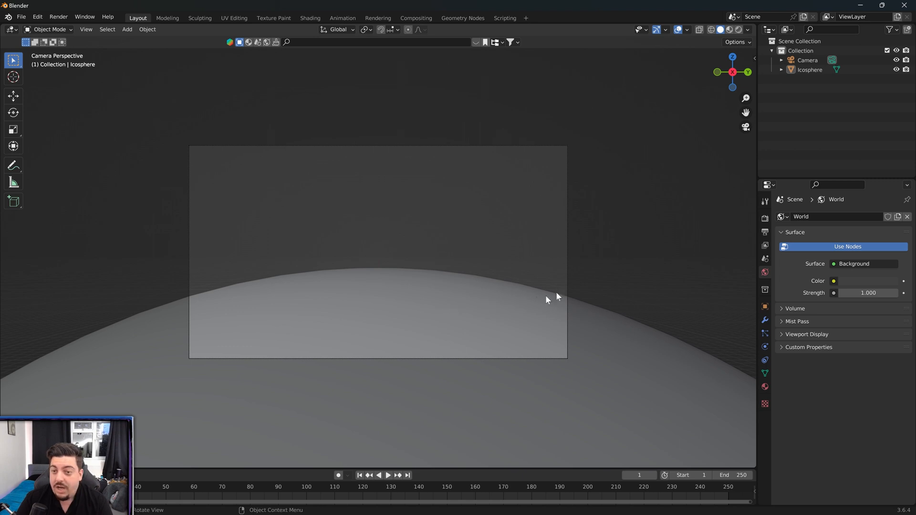
left_click(738, 30)
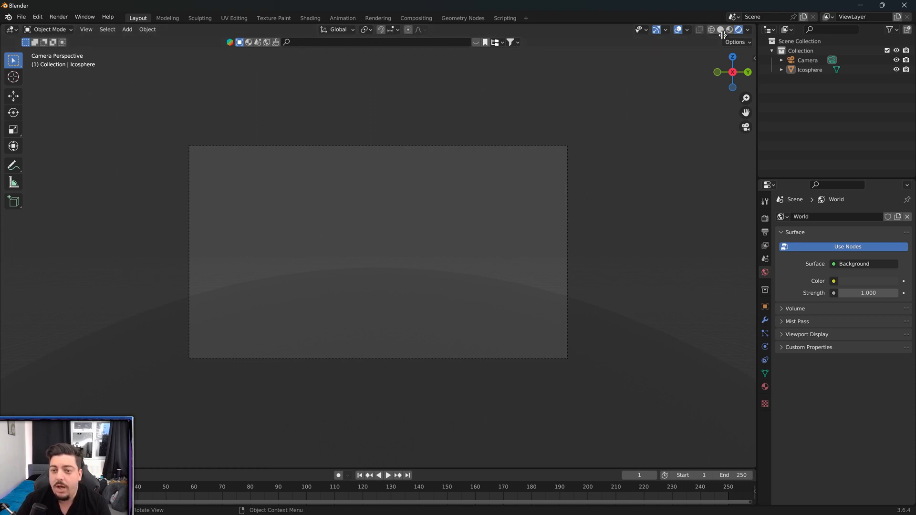
- Split the 3D viewport into two side-by-side areas and turn the new one into a Shader Editor
left_click_drag(755, 24, 419, 67)
left_click(431, 29)
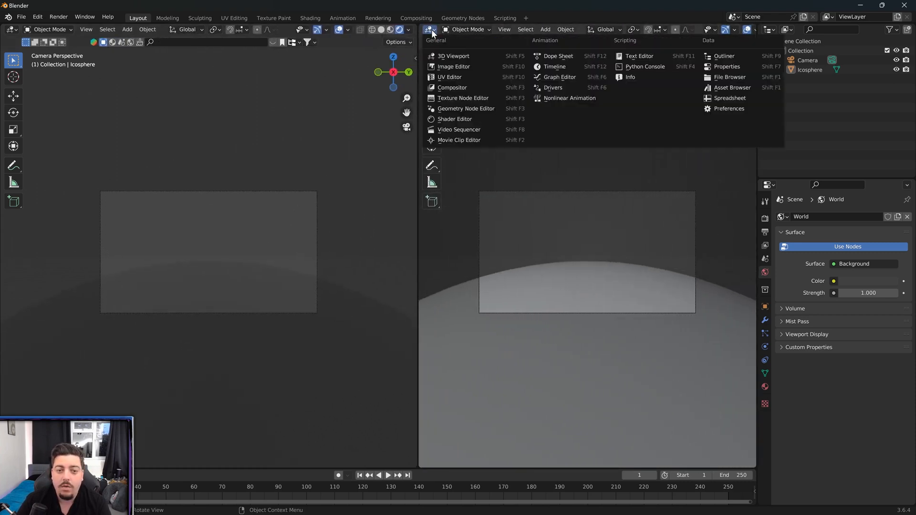
left_click(451, 120)
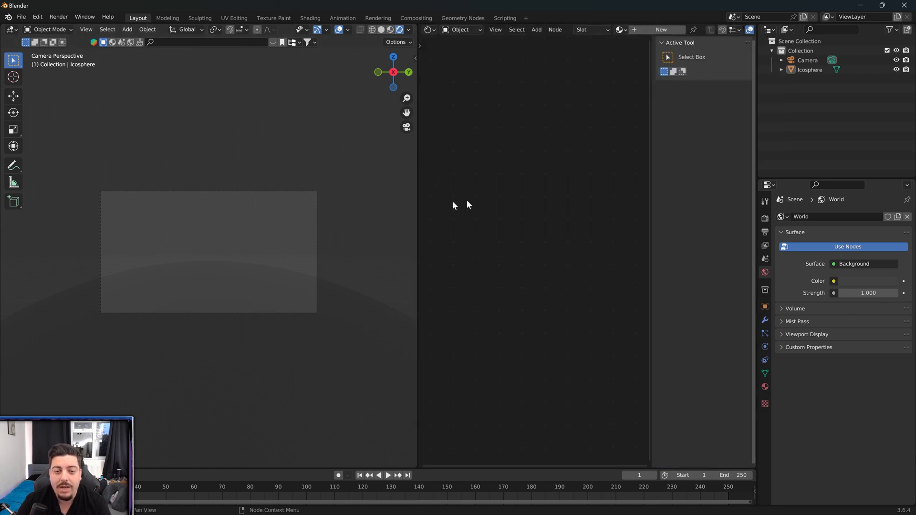
- Rename the icosphere object as Sun
left_click(228, 362)
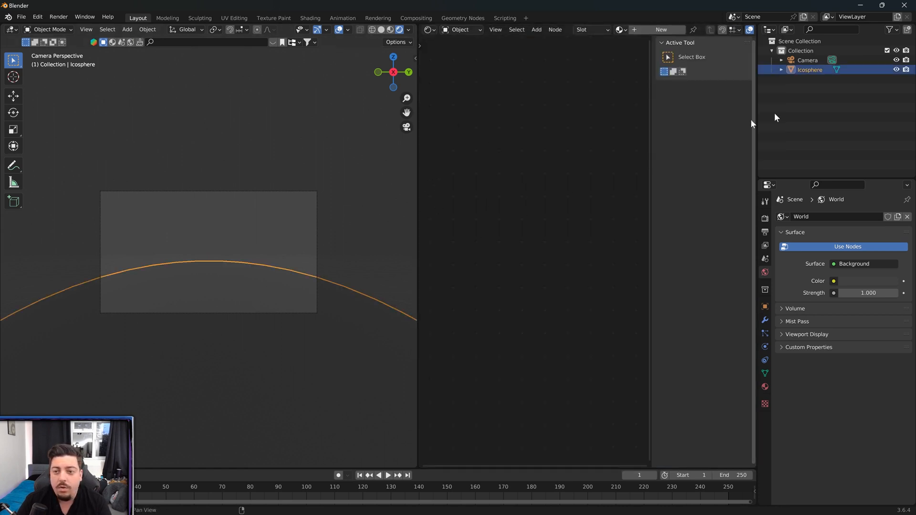
double_click(811, 70)
type("S")
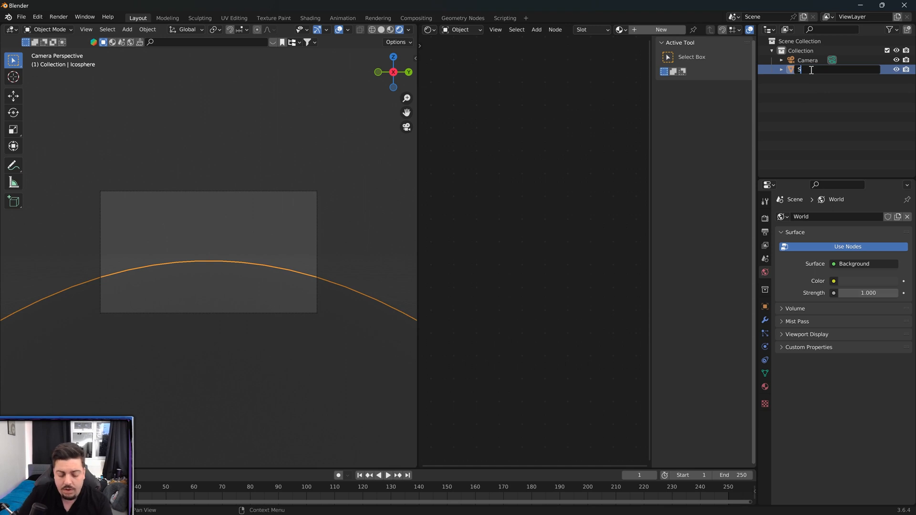
type("un")
key("Return")
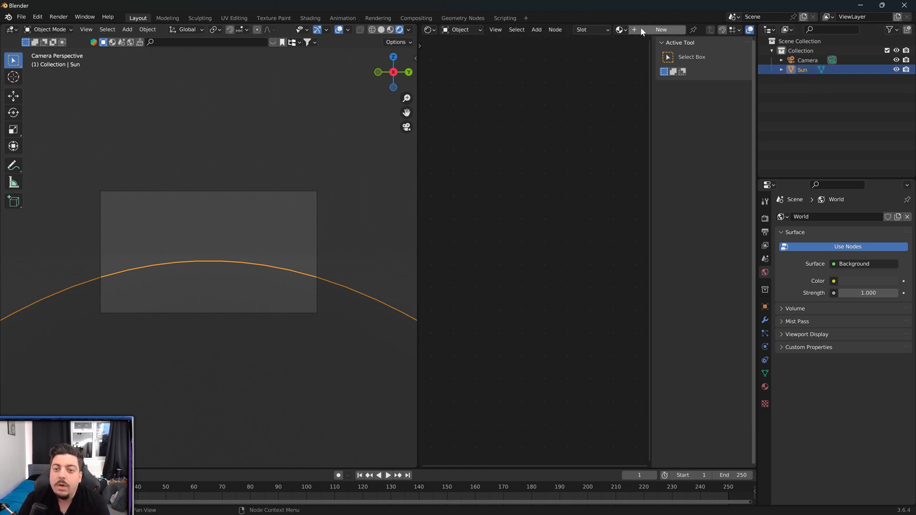
- Create a new material for the sphere and name it SunSurface
left_click(654, 31)
left_click(695, 30)
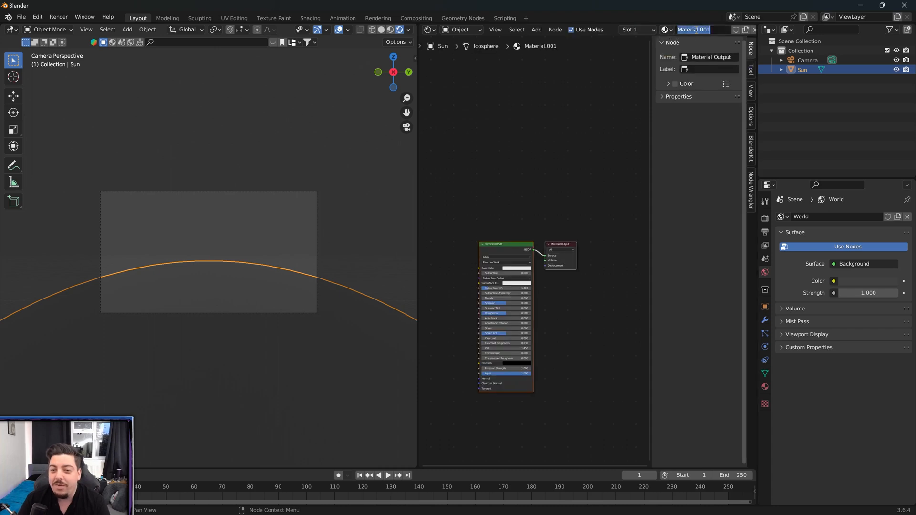
type("SunSu")
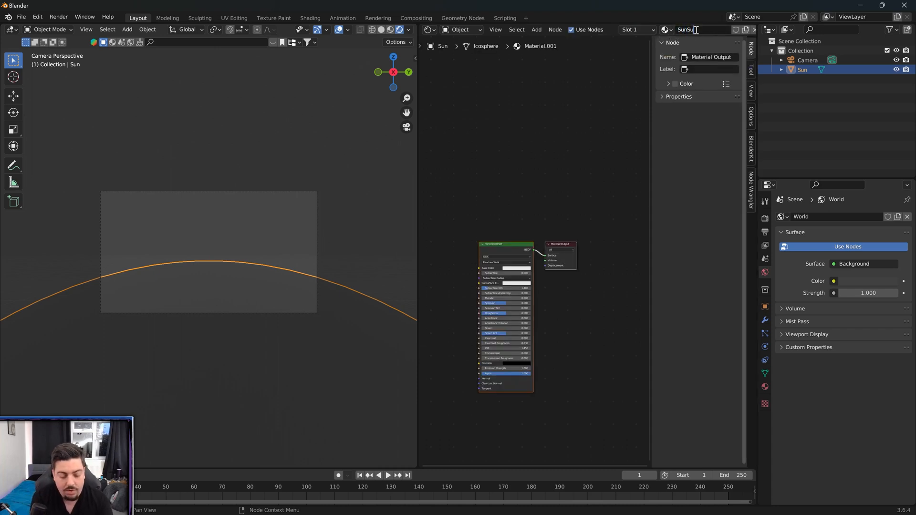
type("rface")
key("Return")
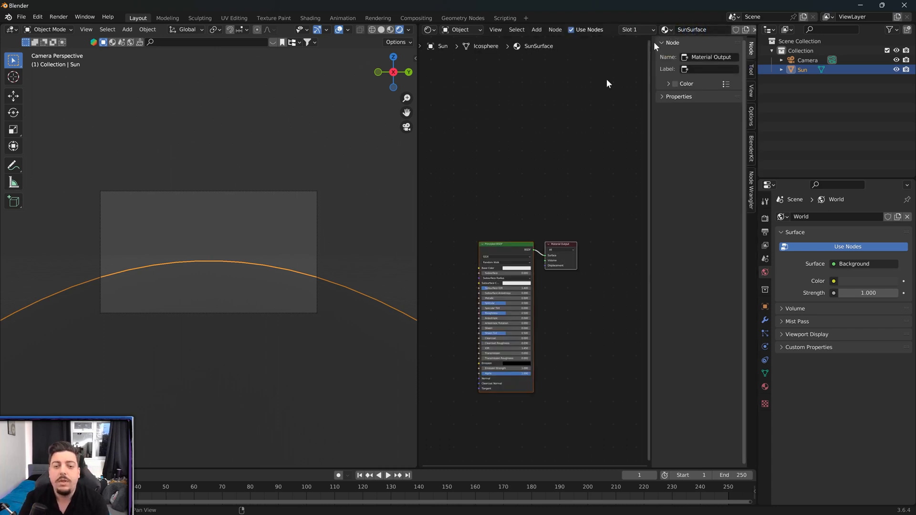
- Add a Color Ramp node to the SunSurface material, placed before the Principled BSDF node
middle_click_drag(497, 155, 561, 90)
scroll(544, 148, "up", 12)
middle_click_drag(519, 172, 460, 159)
middle_click_drag(452, 333, 450, 293)
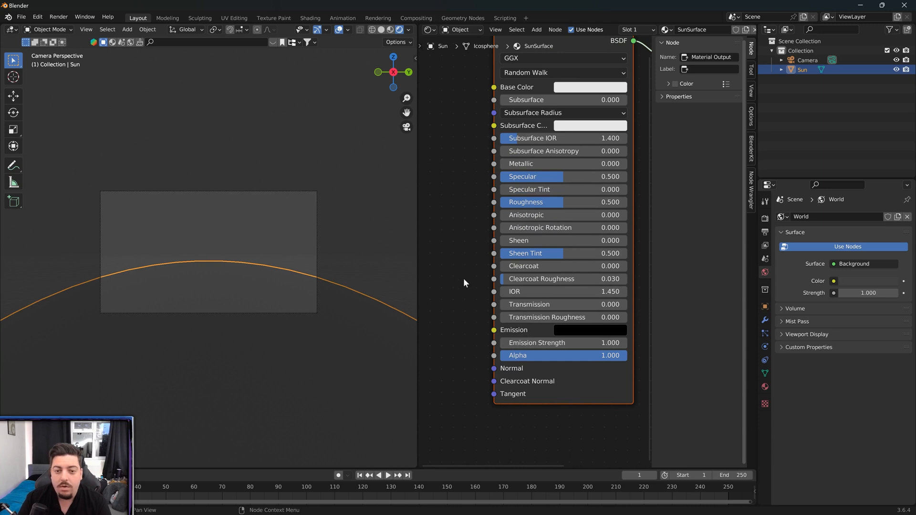
middle_click_drag(463, 279, 493, 258)
key("shift+a")
type("co")
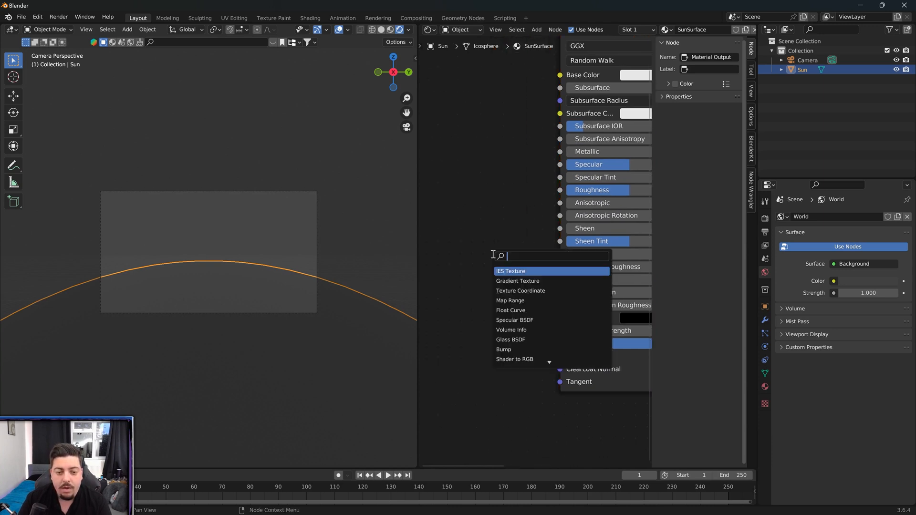
type("lor")
key("Down")
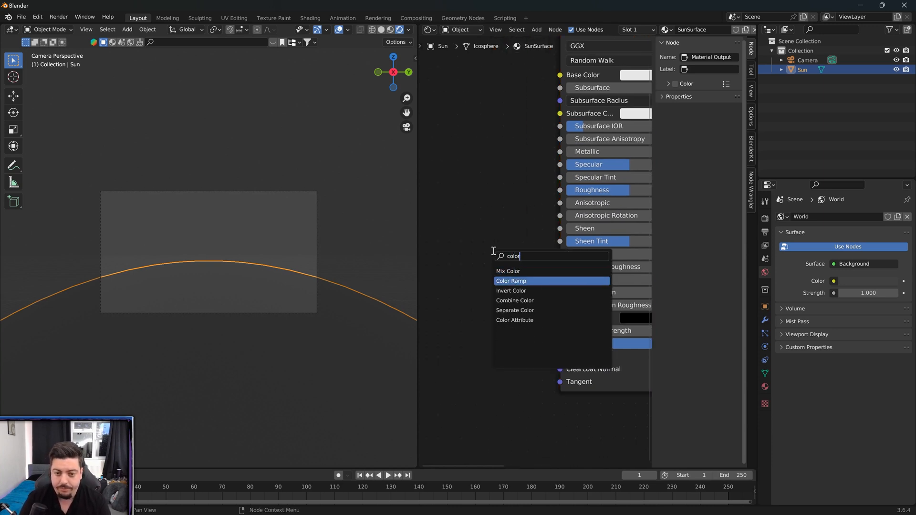
key("Return")
left_click(461, 271)
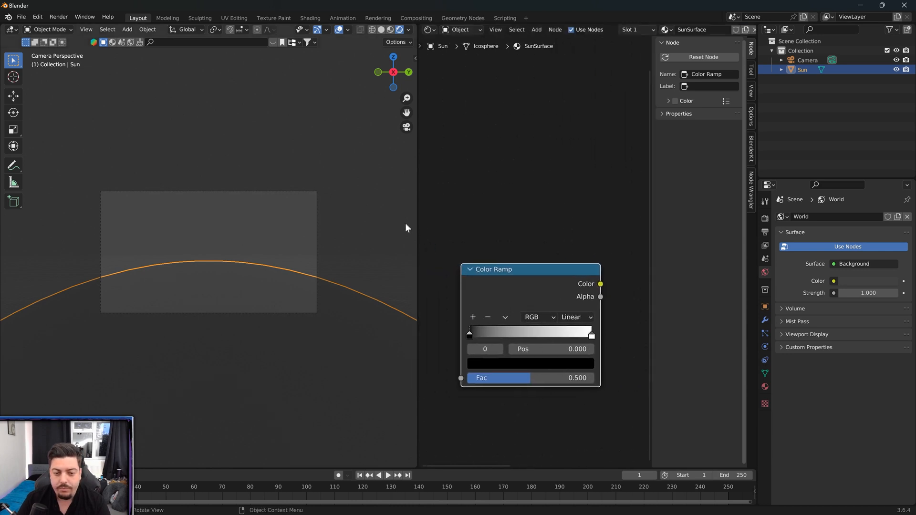
- Widen the Shader Editor area and add a Noise Texture node before the Color Ramp
left_click(416, 231)
left_click_drag(416, 231, 310, 257)
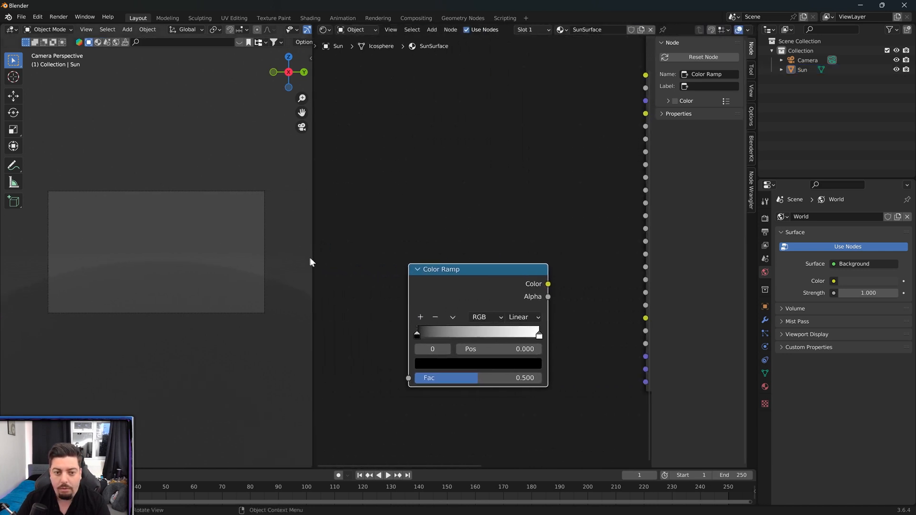
scroll(391, 257, "down", 4)
middle_click_drag(394, 241, 419, 256)
key("shift+a")
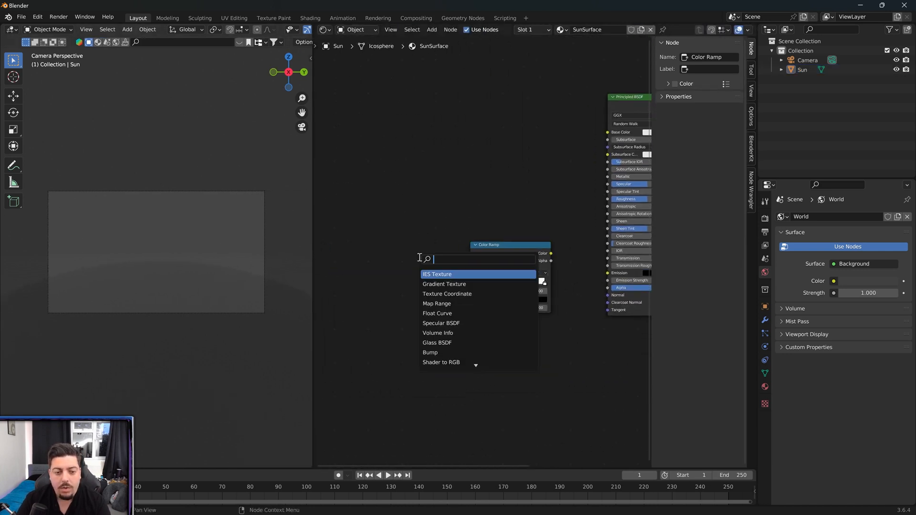
type("noise")
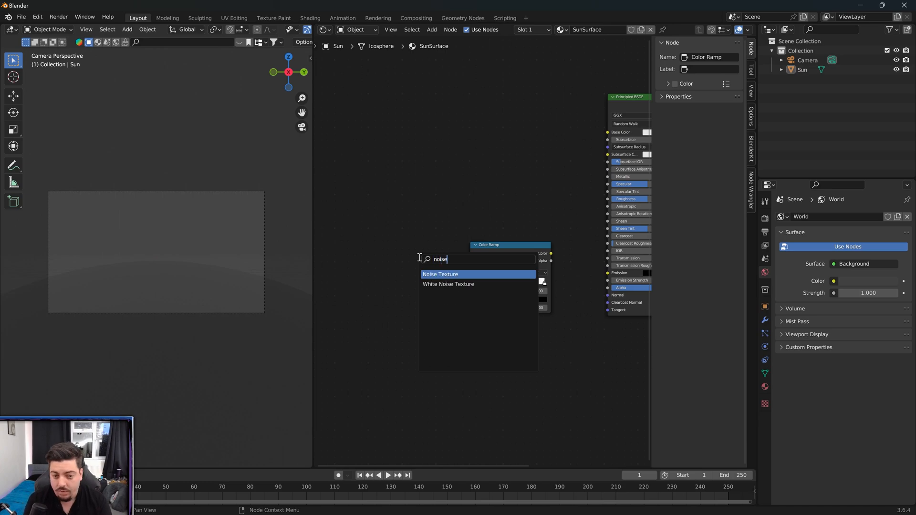
key("Return")
left_click(384, 257)
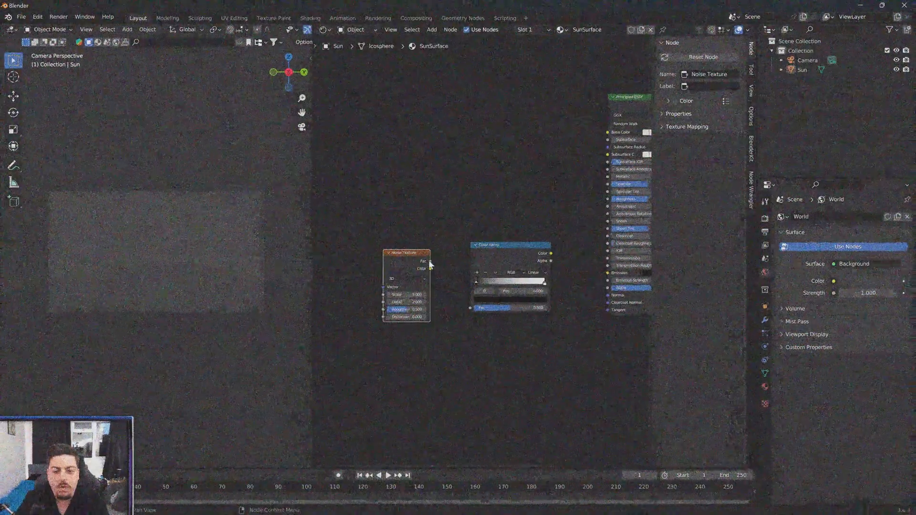
- Connect the Noise Texture's Fac to the Color Ramp's Fac, and the ramp's Color to the Principled BSDF's Emission
left_click_drag(430, 262, 471, 308)
middle_click_drag(514, 198, 437, 186)
left_click_drag(472, 242, 530, 262)
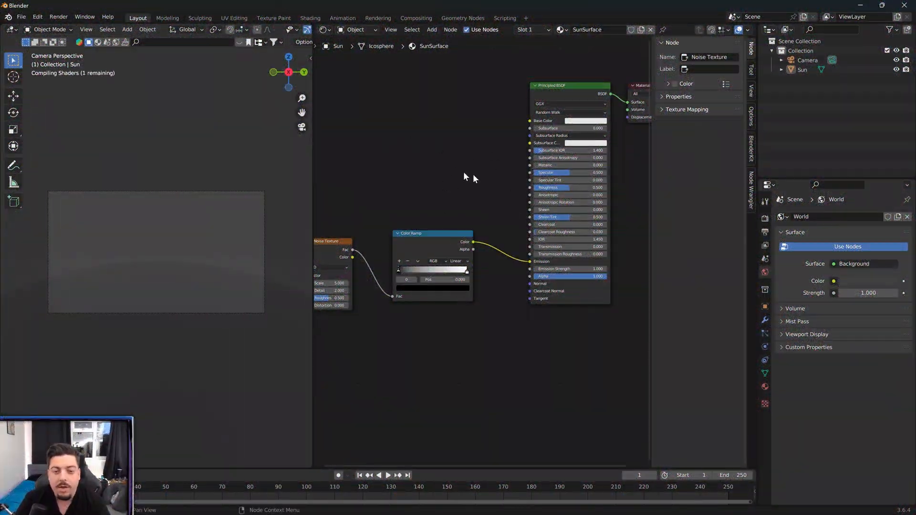
- Set the Principled BSDF's Emission Strength to 20
left_click(565, 270)
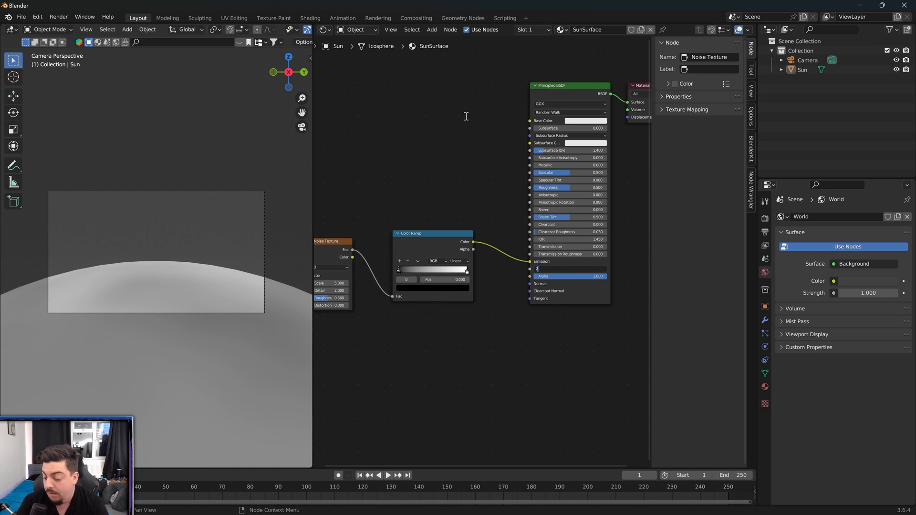
type("20")
key("Return")
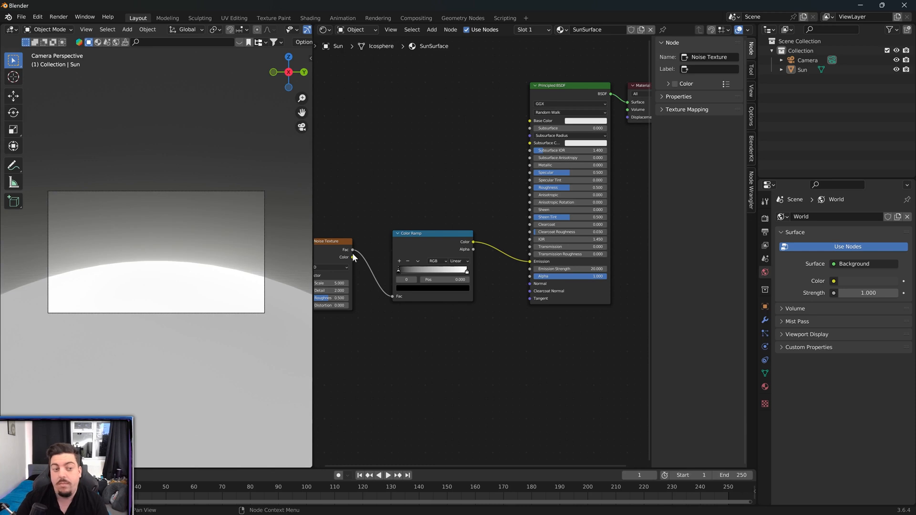
- Preview the Color Ramp's output directly on the whole sun sphere
left_click(419, 249)
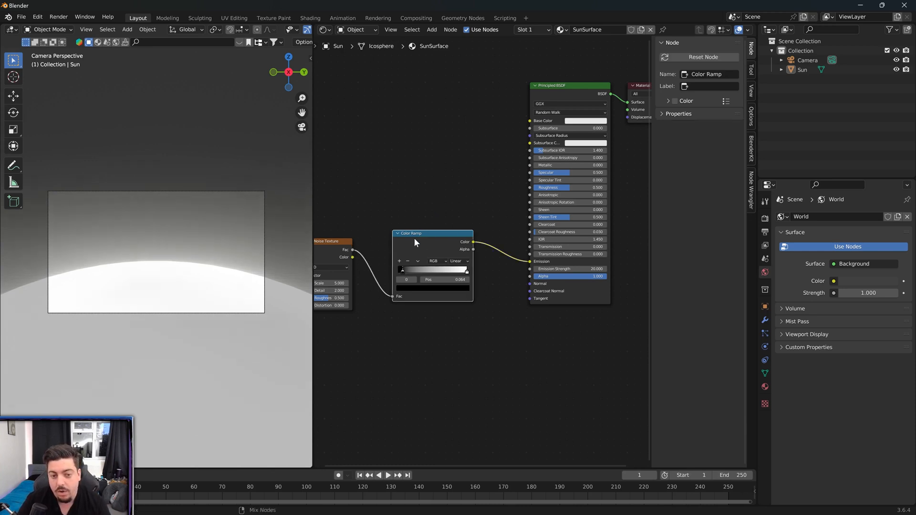
left_click(413, 238, "ctrl+shift")
middle_click_drag(305, 270, 218, 321)
scroll(190, 336, "down", 5)
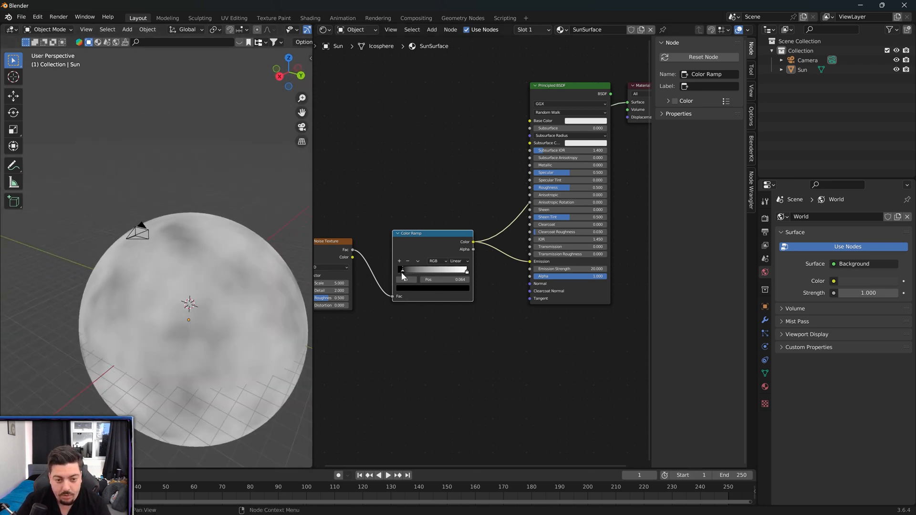
- Move the Color Ramp's black stop to about the middle and its white stop ahead of the black one
left_click_drag(402, 272, 432, 284)
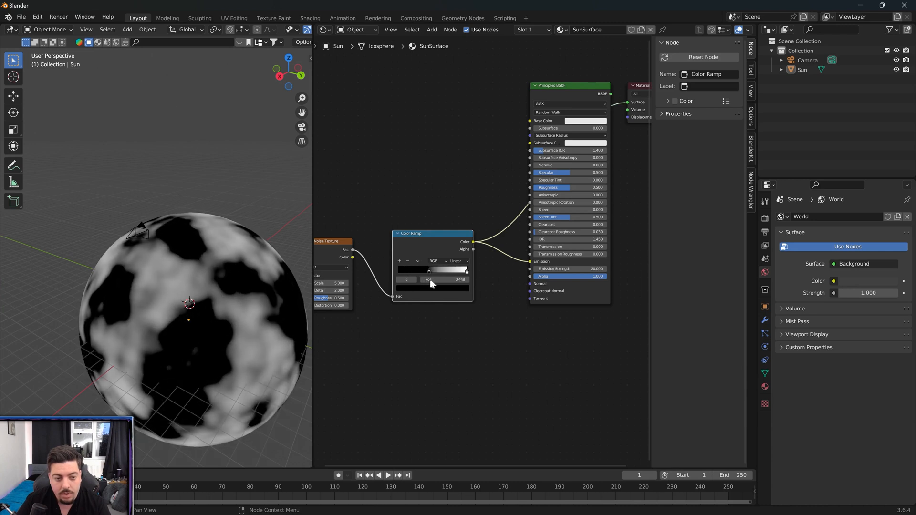
left_click(467, 280)
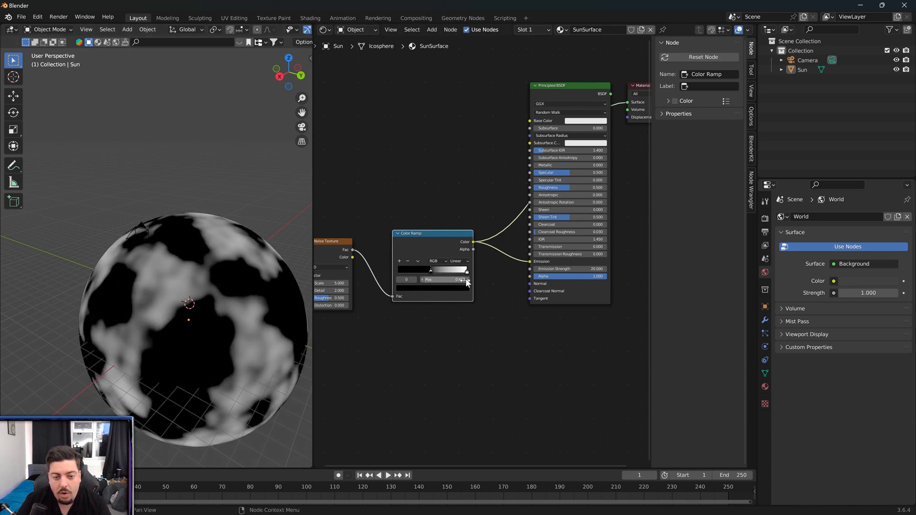
left_click_drag(467, 272, 415, 274)
- Set the Noise Texture's Scale to 11, Detail to 4.8 and Roughness to 0.692
middle_click_drag(380, 195, 451, 184)
scroll(415, 224, "up", 1)
left_click_drag(400, 277, 449, 277)
left_click_drag(396, 293, 414, 293)
- Bring the Color Ramp's two stops close together near the middle, with the white stop at position 0.443
left_click_drag(510, 265, 491, 270)
left_click_drag(494, 270, 500, 265)
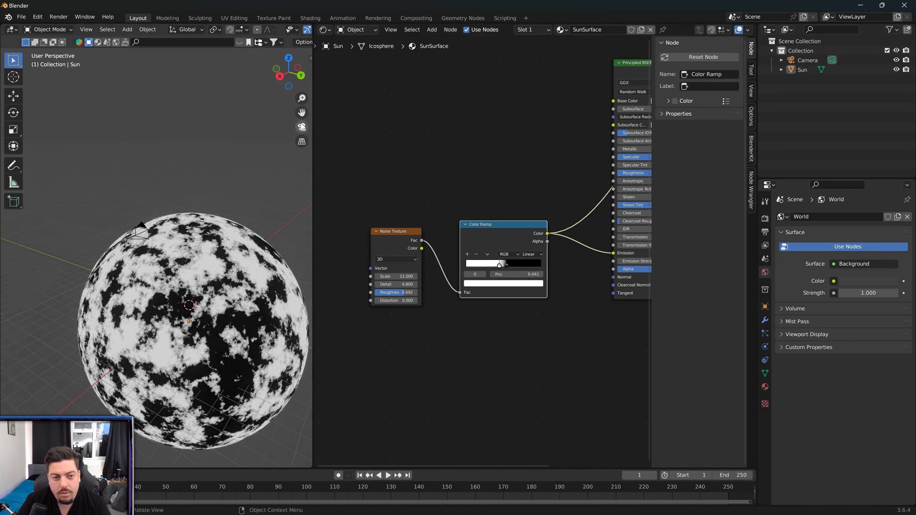
left_click(302, 127)
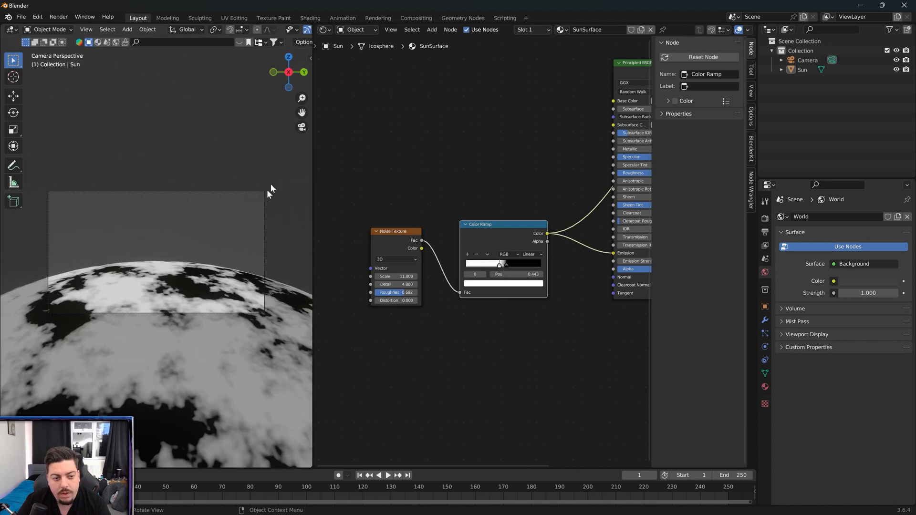
- Change the Color Ramp's white stop to orange
left_click(492, 285)
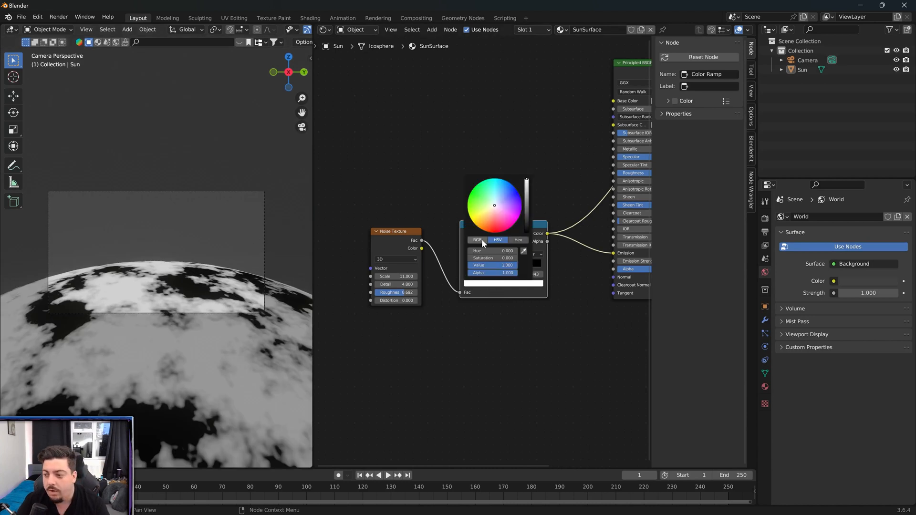
left_click(488, 221)
mouse_move(488, 221)
left_mouse_down()
mouse_move(480, 221)
mouse_move(487, 223)
left_mouse_up()
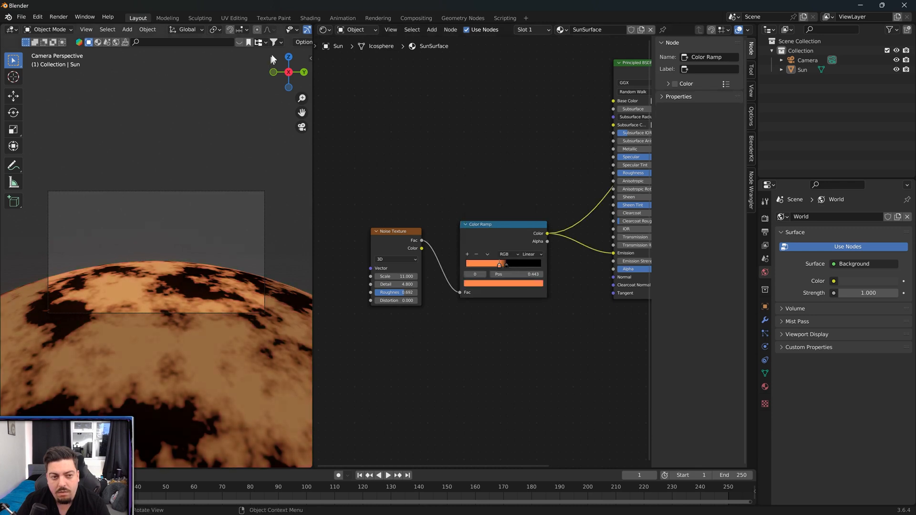
- Reconnect the Principled BSDF to the Material Output's Surface in place of the Color Ramp preview
scroll(274, 29, "down", 4)
scroll(274, 27, "down", 2)
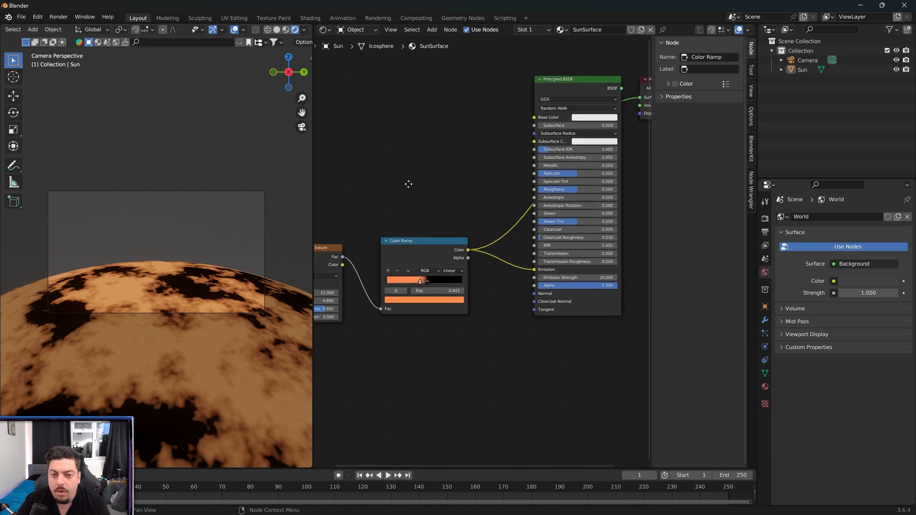
middle_click_drag(487, 167, 409, 185)
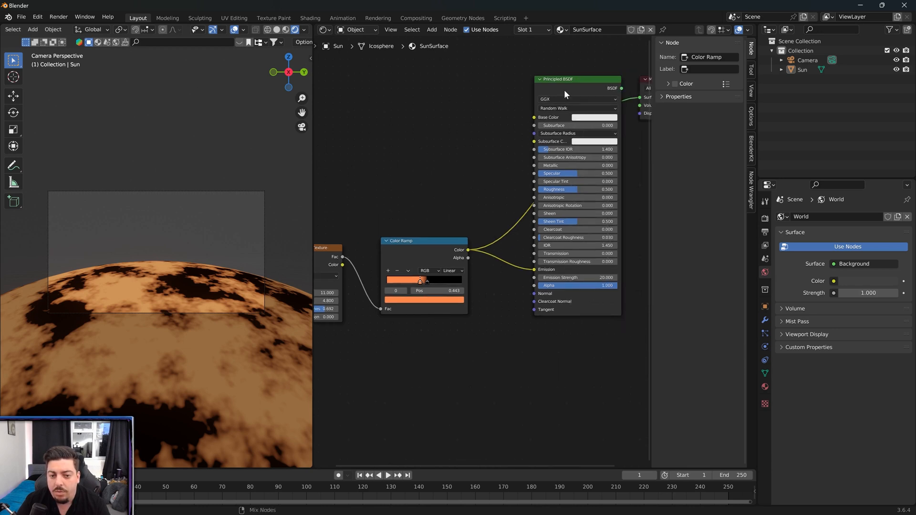
key("ctrl+z")
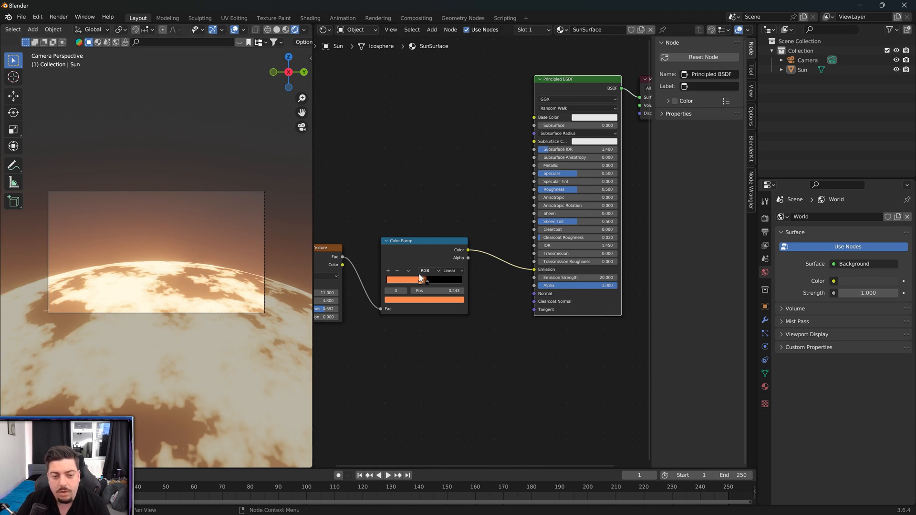
- Move the Color Ramp's orange stop to position 0.291 and add a yellow stop at 0.000
left_click_drag(420, 280, 409, 285)
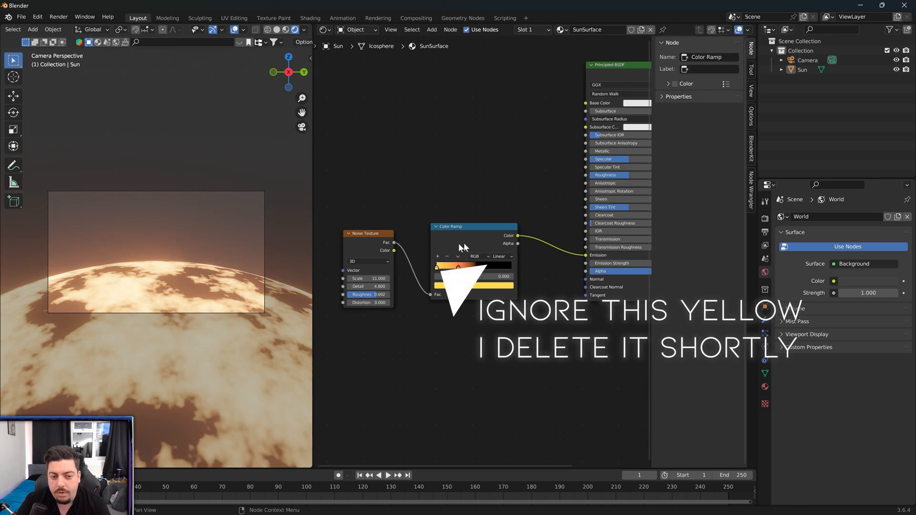
middle_click_drag(563, 268, 472, 274)
- Try an Emission Strength of 10 on the Principled BSDF, and set it back to 20
left_click(555, 270)
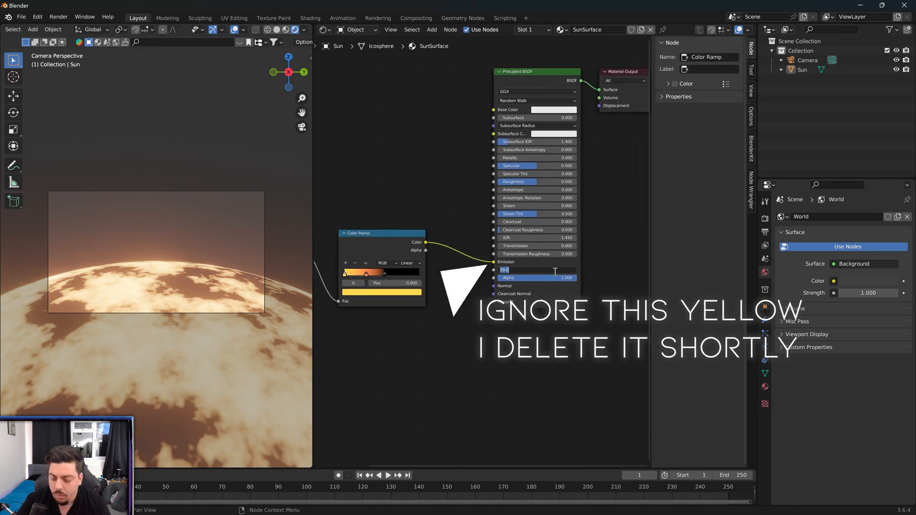
type("10")
key("Return")
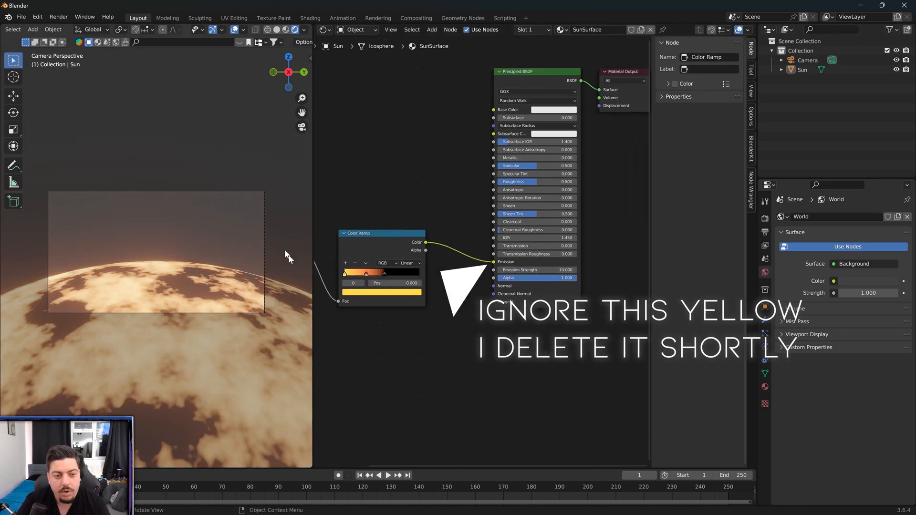
left_click(558, 271)
type("2")
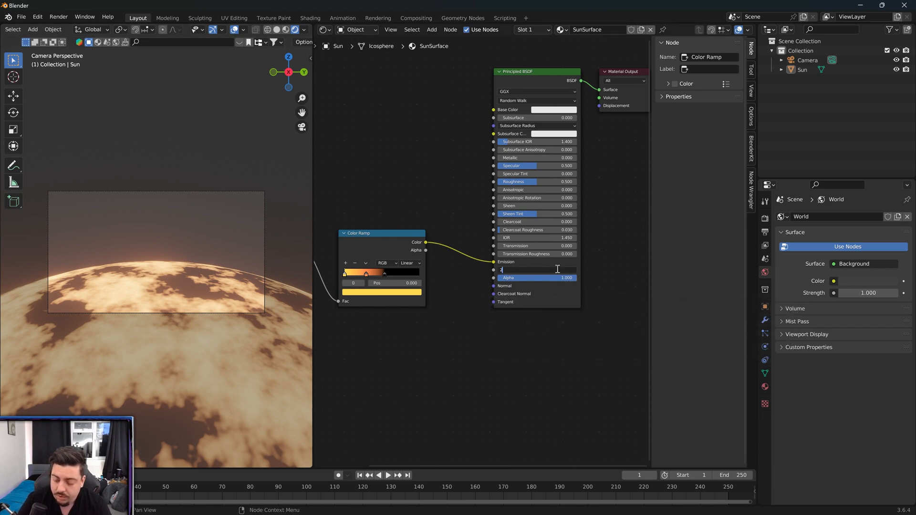
type("0")
key("Return")
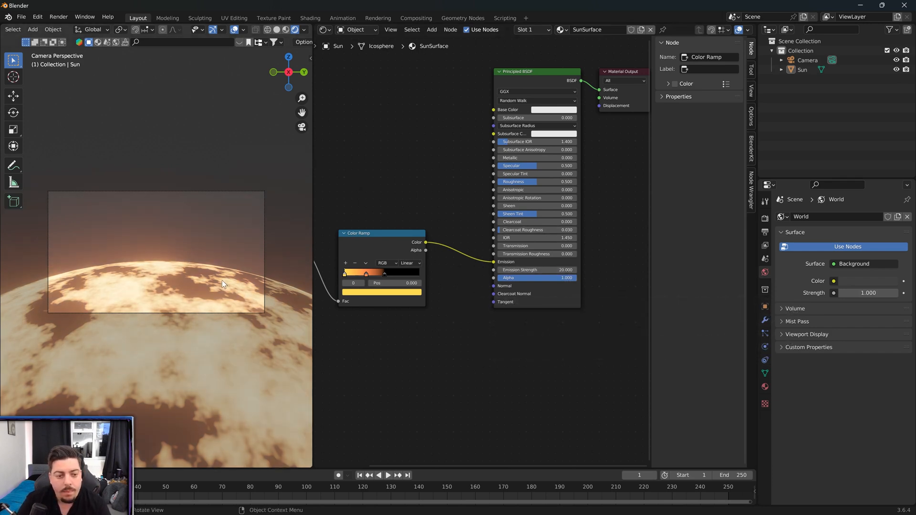
- Move the Principled BSDF and Material Output nodes together farther from the Color Ramp to free space between them
key("Home")
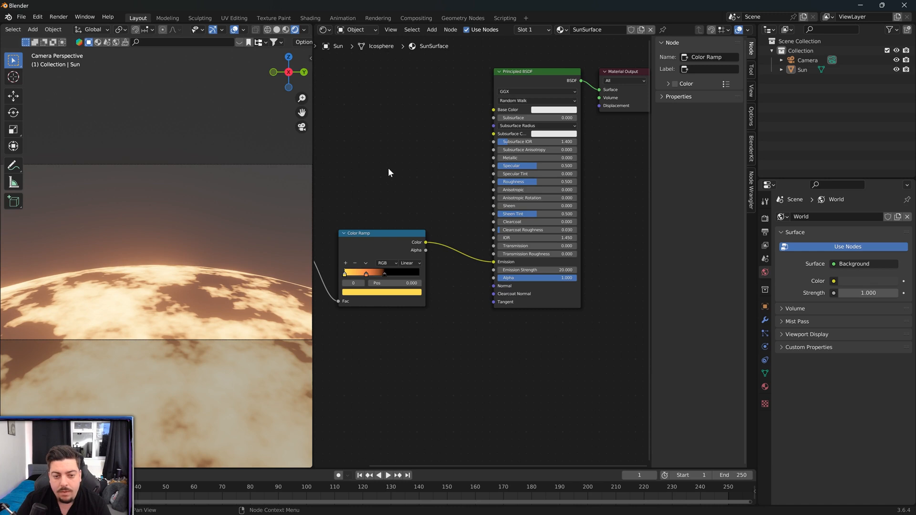
scroll(374, 154, "down", 2)
scroll(465, 95, "right", 3)
left_click(480, 77)
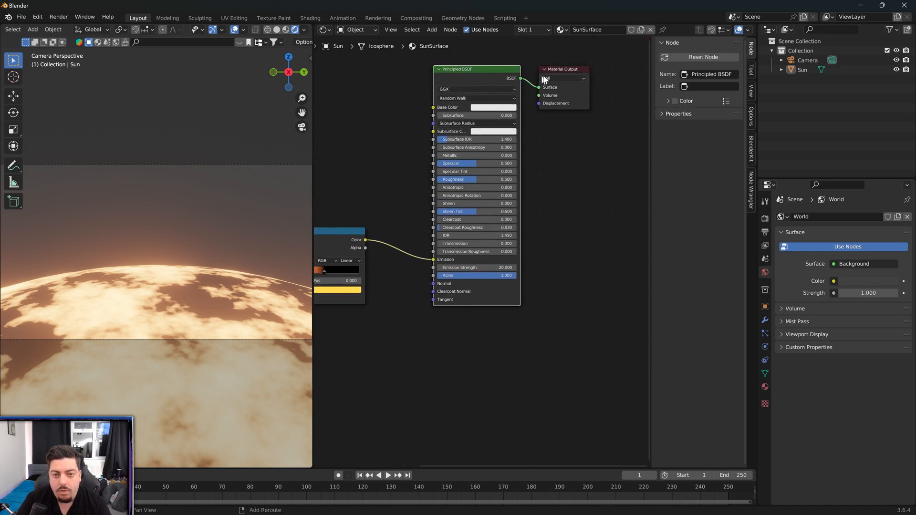
left_click(563, 69, "shift")
key("g")
left_click(466, 121)
left_click(465, 125)
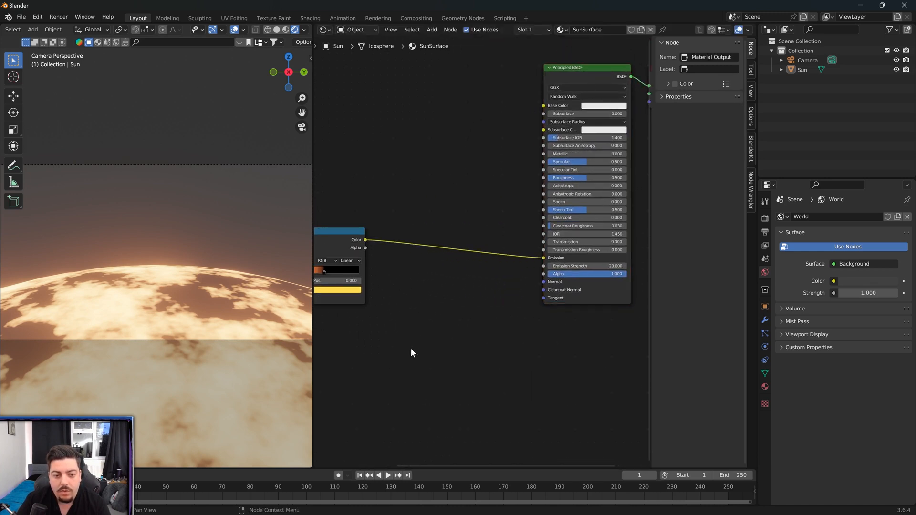
- Remove the yellow stop from the Color Ramp and place a duplicate of the node below the original
middle_click_drag(403, 359, 497, 338)
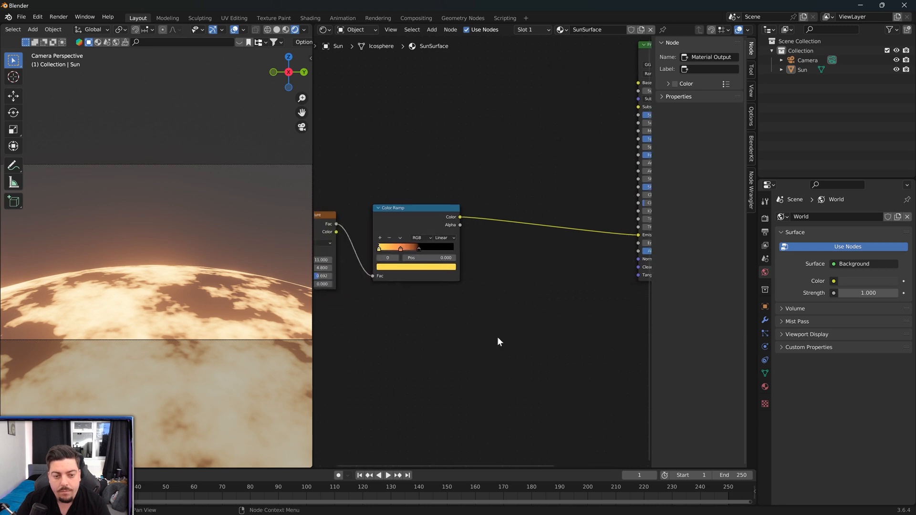
left_click(389, 238)
key("shift+d")
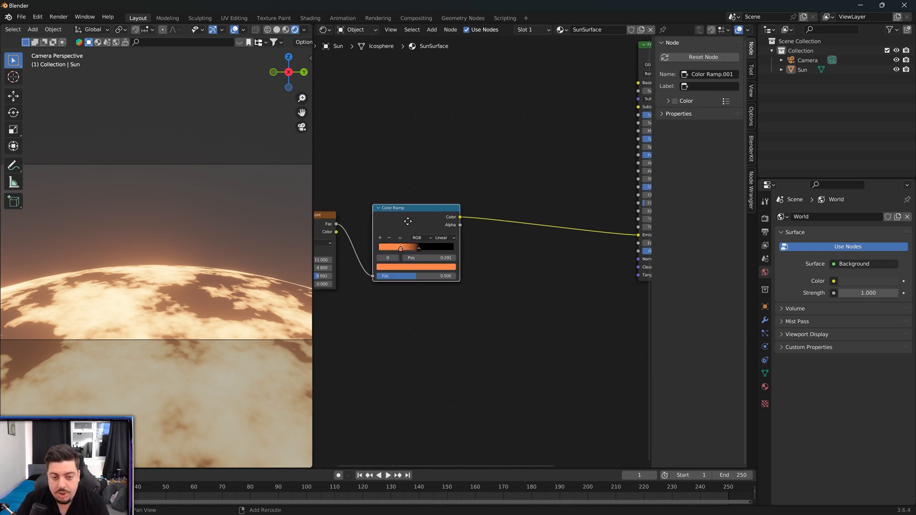
left_click(404, 322)
middle_click_drag(490, 299, 529, 278)
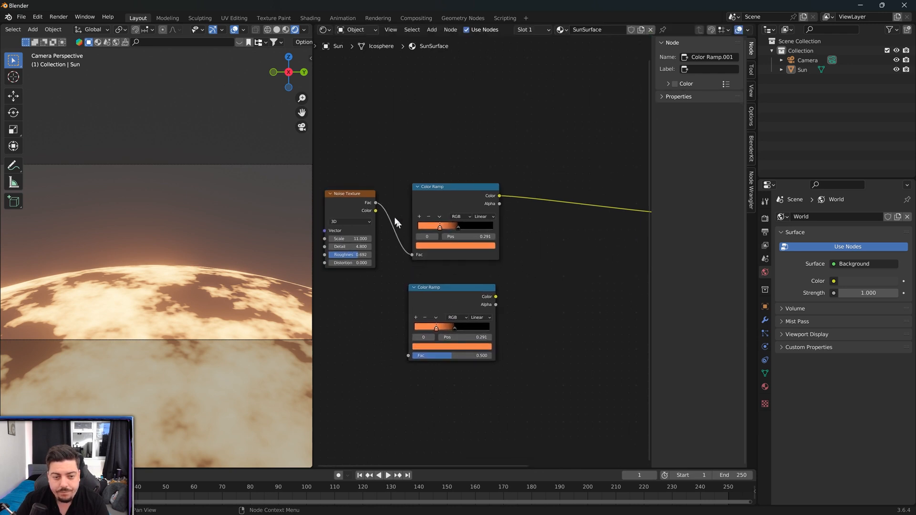
- Duplicate the Noise Texture below the original and connect its Fac to the duplicated Color Ramp's Fac
left_click_drag(360, 193, 359, 188)
key("shift+d")
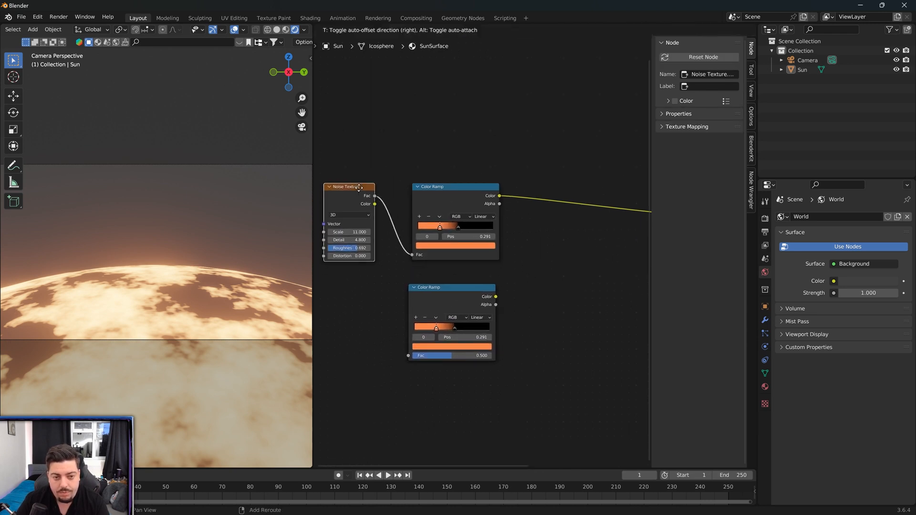
left_click(357, 287)
left_click_drag(373, 296, 392, 313)
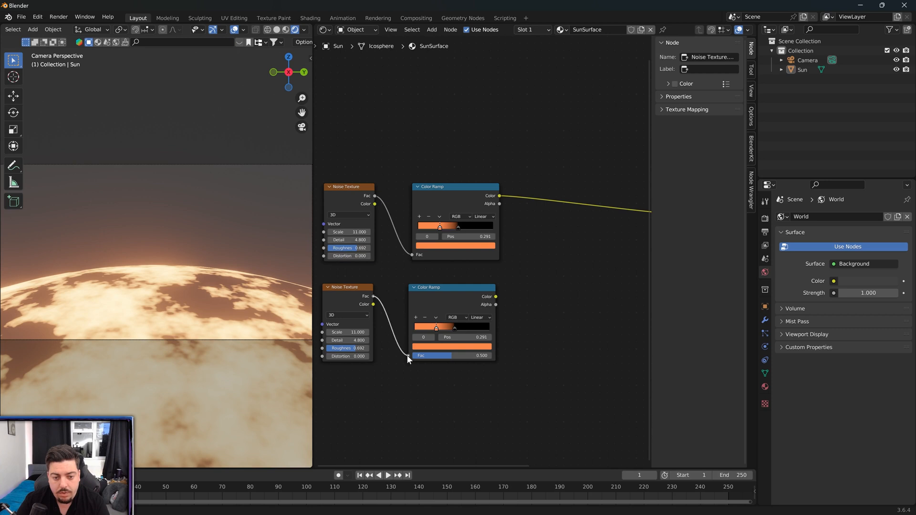
left_click_drag(408, 359, 408, 356)
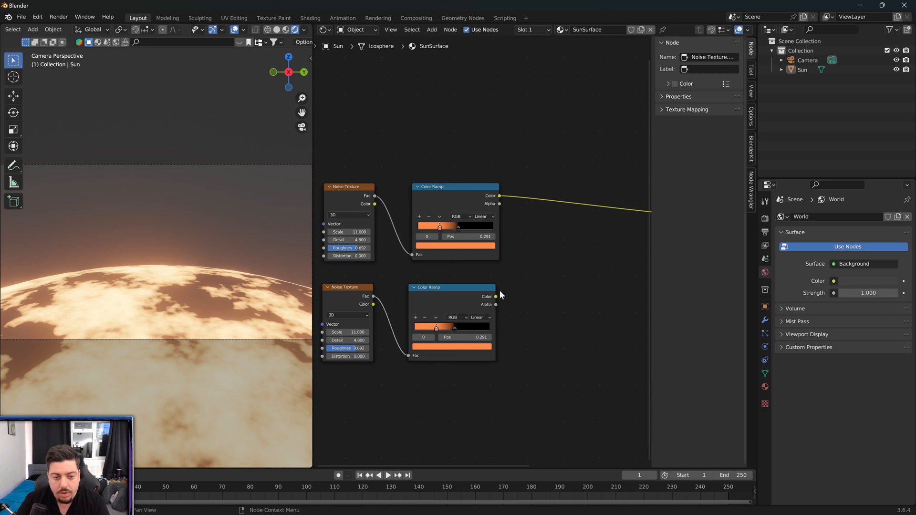
- Preview the lower Color Ramp on the sun and change its orange stop to yellow
left_click(445, 304, "ctrl+shift")
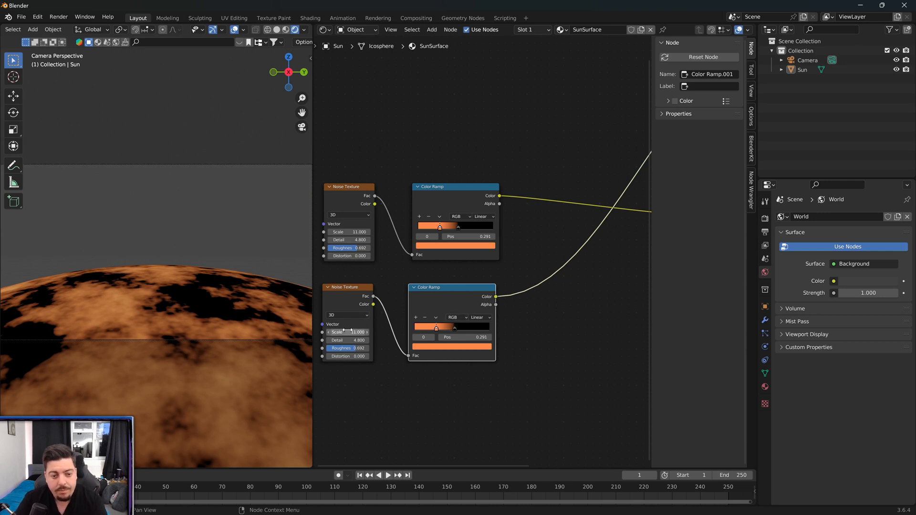
left_click(436, 347)
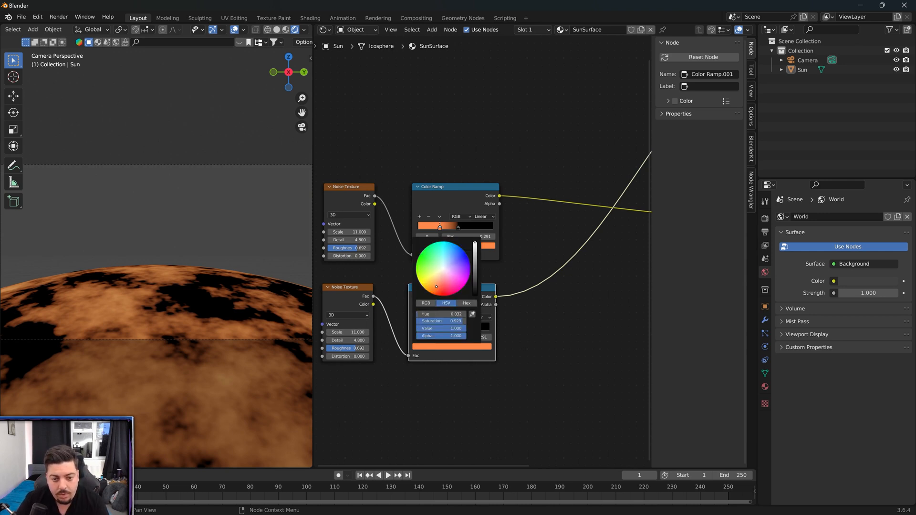
left_click_drag(436, 286, 429, 282)
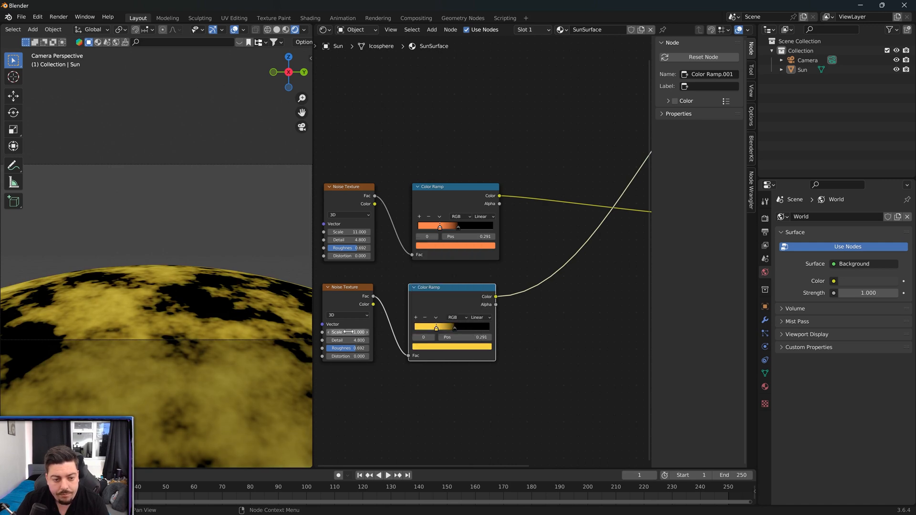
- Set the lower Noise Texture's scale to 5.4, detail to 15 and roughness to 0.833, and preview the Principled BSDF
mouse_move(348, 332)
left_mouse_down()
mouse_move(401, 340)
mouse_move(361, 345)
mouse_move(359, 332)
mouse_move(342, 332)
left_mouse_up()
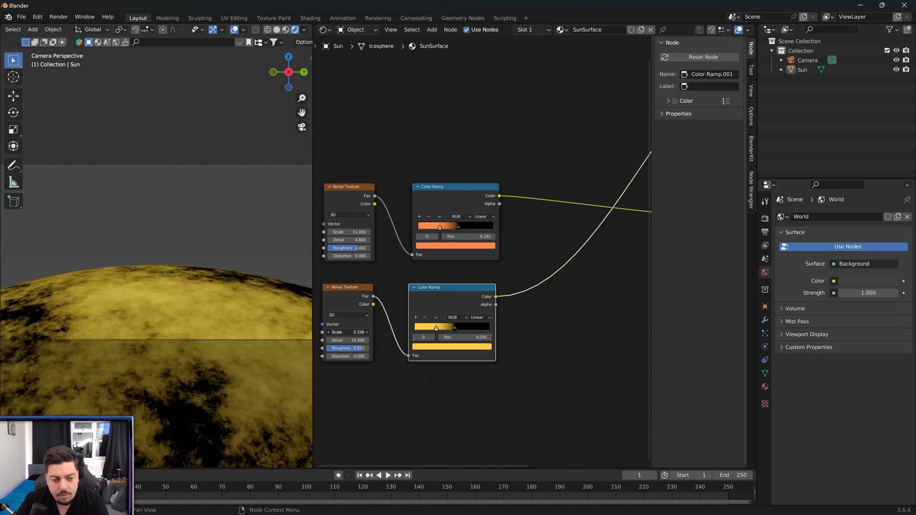
left_click(389, 292)
middle_click_drag(485, 279, 381, 301)
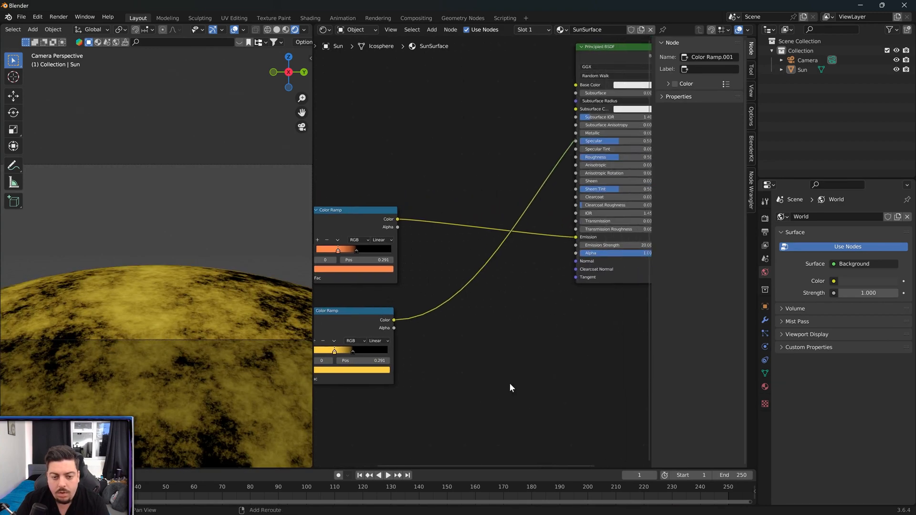
left_click(607, 52, "ctrl+shift")
- Insert a Mix Color node between the upper Color Ramp and Emission, and connect the lower Color Ramp's Color to its B input
left_click(508, 308)
key("shift+a")
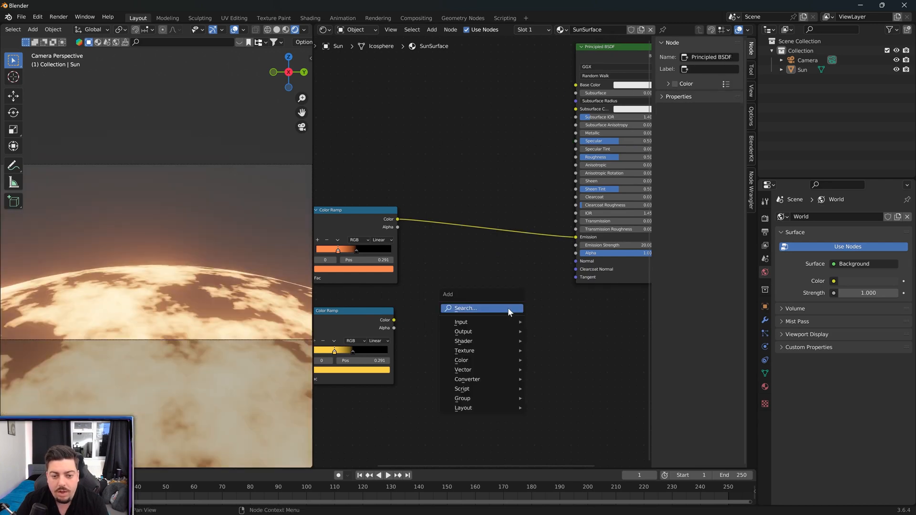
left_click(508, 308)
type("mix")
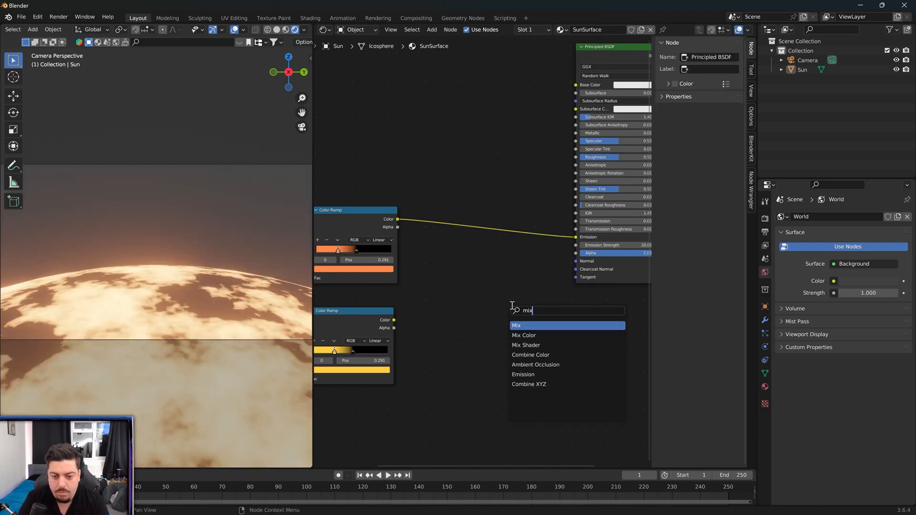
key("Down")
key("Return")
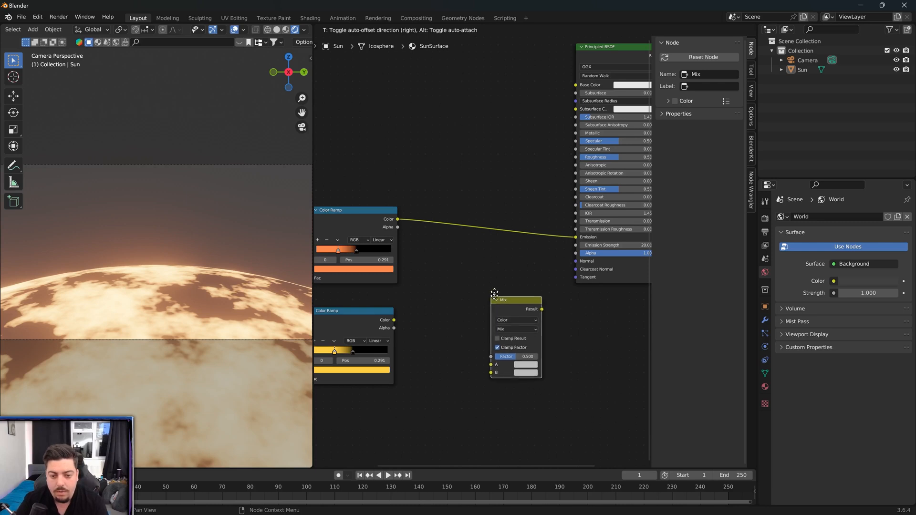
left_click(479, 199)
left_click_drag(394, 321, 476, 271)
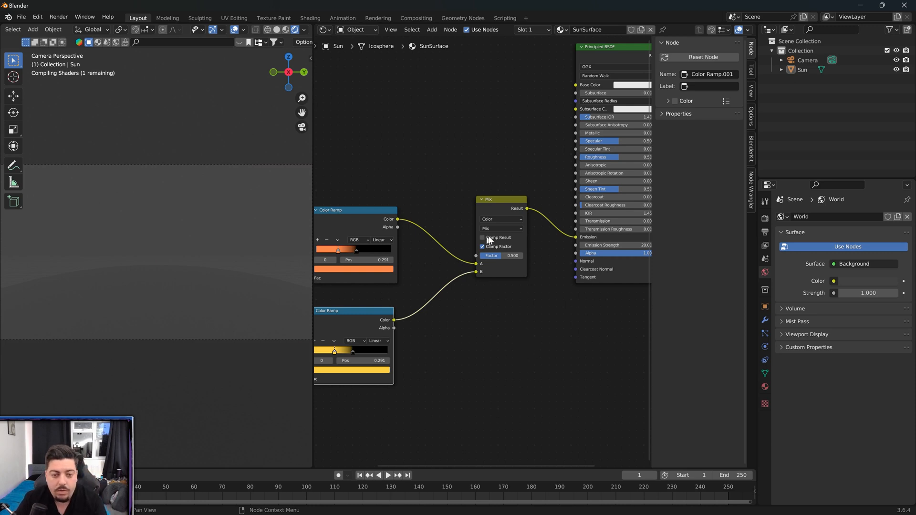
- Adjust the lower Color Ramp's stops, placing the yellow one at 0.327 and the black one at 0.493
middle_click_drag(402, 338, 473, 309)
left_click_drag(404, 323, 422, 324)
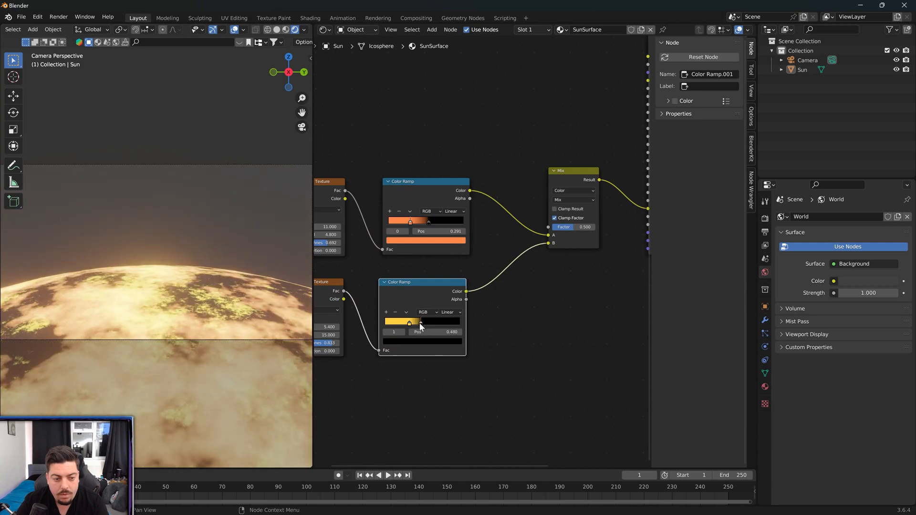
- Change the upper Color Ramp's light orange stop to saturated orange and the lower ramp's yellow stop to red-orange
left_click(408, 241)
mouse_move(410, 179)
left_mouse_down()
mouse_move(406, 188)
mouse_move(397, 178)
mouse_move(406, 187)
left_mouse_up()
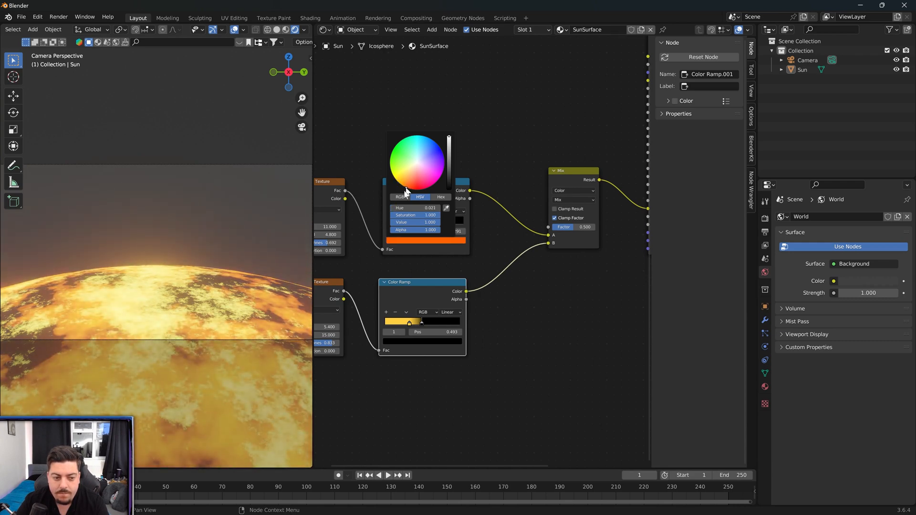
left_click(409, 323)
left_click(413, 342)
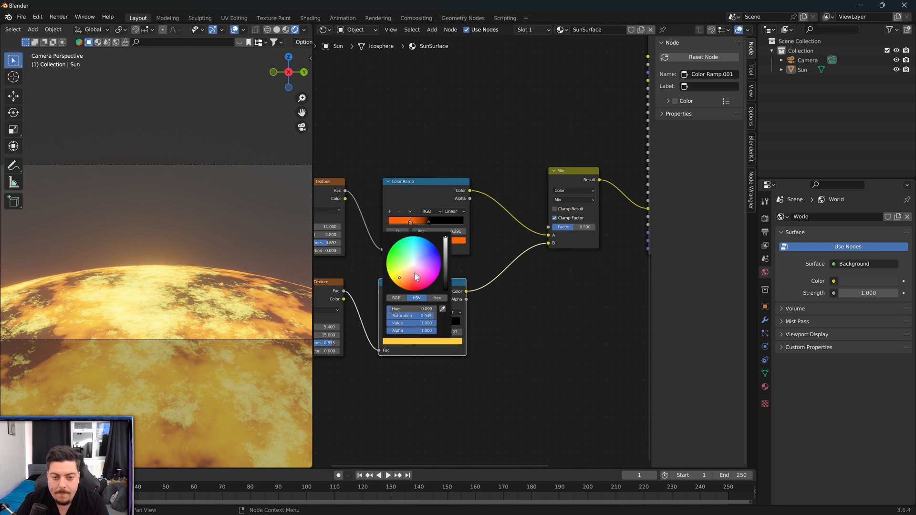
mouse_move(411, 281)
left_mouse_down()
mouse_move(413, 290)
mouse_move(405, 289)
left_mouse_up()
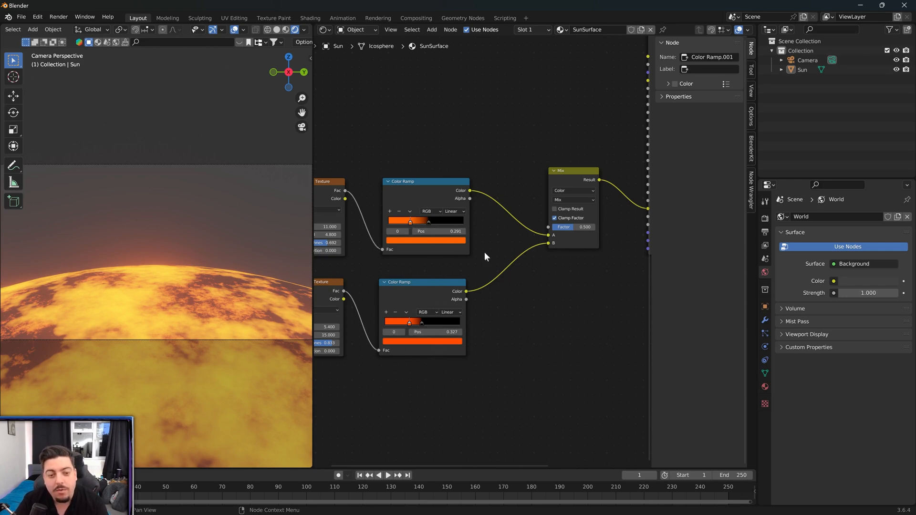
- Set the Mix factor to 0.712 and move the Principled BSDF and Material Output together farther from the Mix node
mouse_move(571, 227)
left_mouse_down()
mouse_move(559, 226)
mouse_move(661, 226)
mouse_move(565, 227)
mouse_move(606, 226)
mouse_move(579, 226)
left_mouse_up()
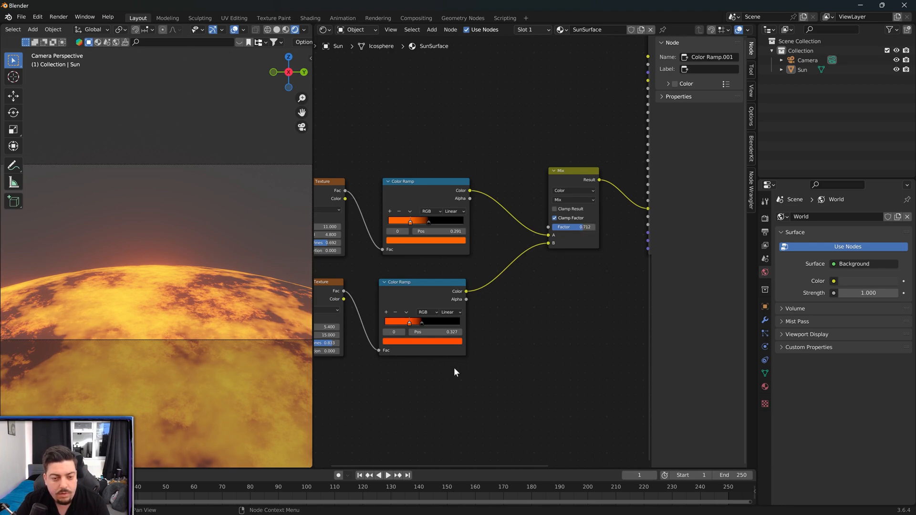
middle_click_drag(454, 370, 384, 420)
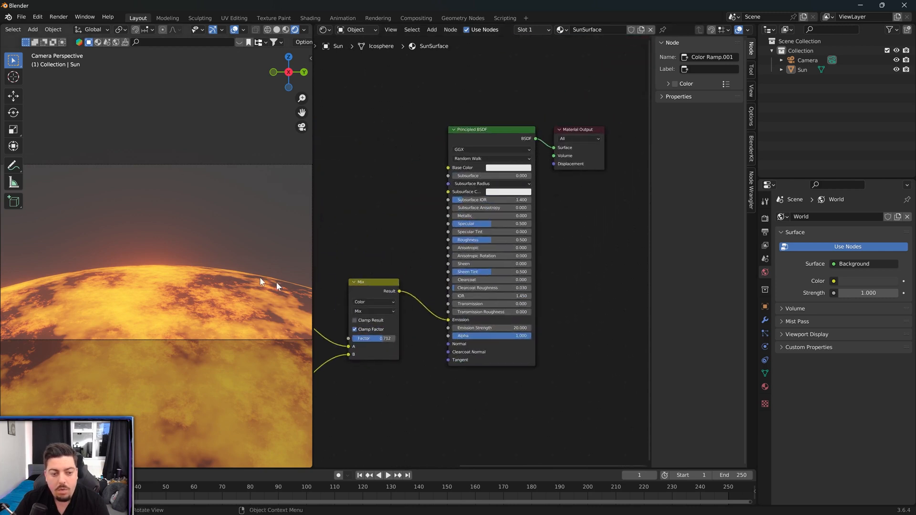
left_click(504, 135)
left_click(578, 131, "shift")
key("g")
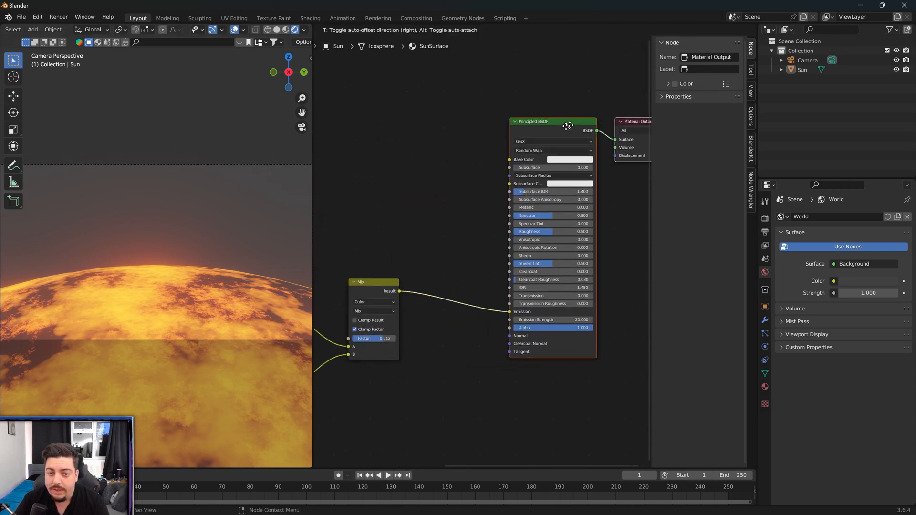
left_click(649, 136)
middle_click_drag(420, 380, 532, 226)
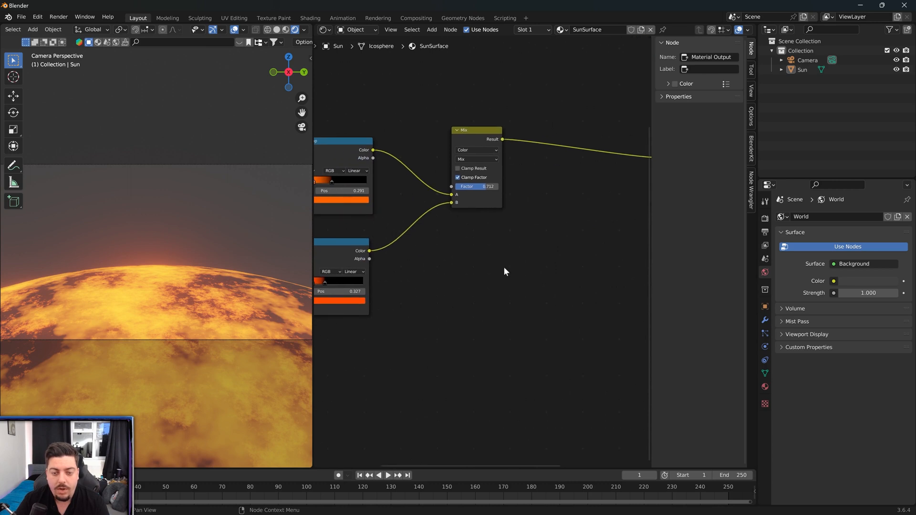
key("shift+a")
type("mix")
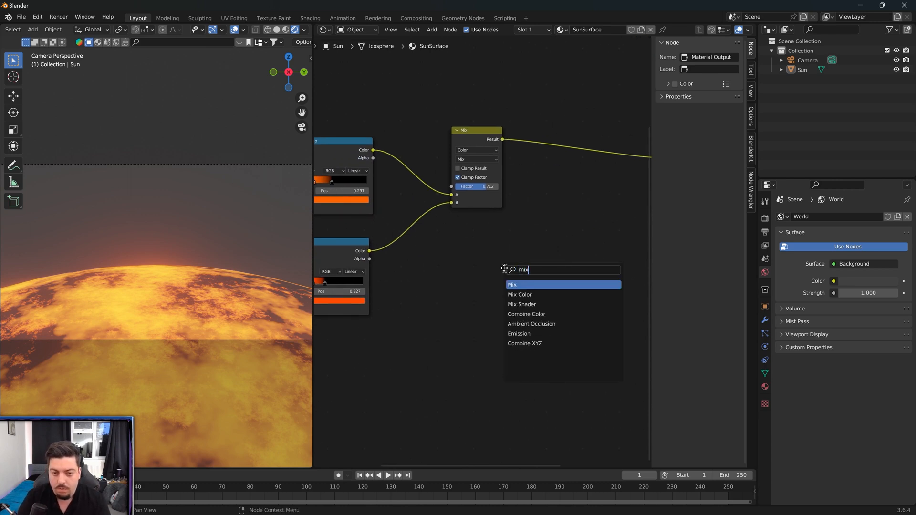
key("Return")
key("Escape")
- Insert a second color Mix node on the link between the first Mix node and the Principled BSDF
key("shift+a")
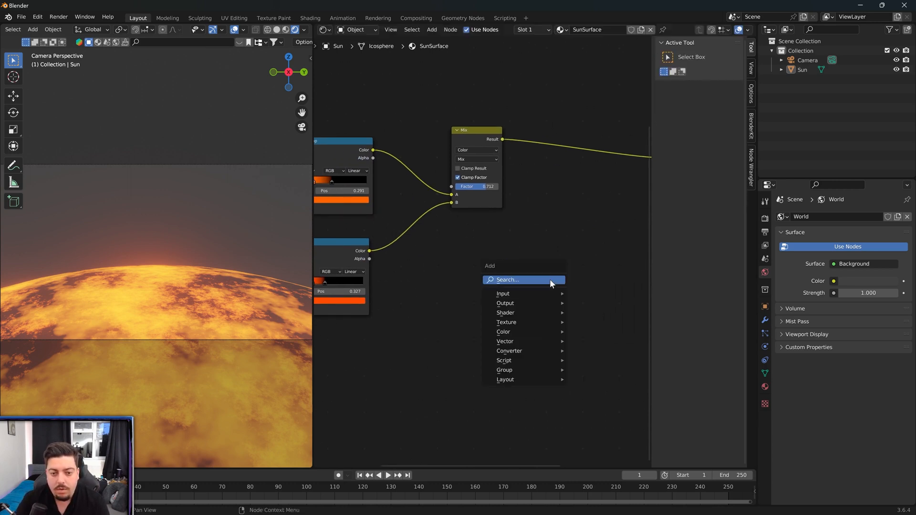
left_click(550, 279)
type("mix")
key("Return")
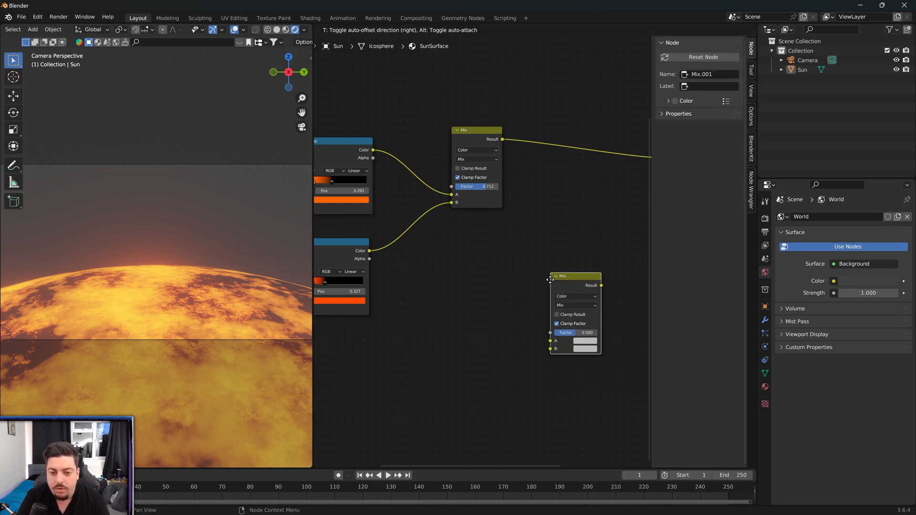
left_click(568, 123)
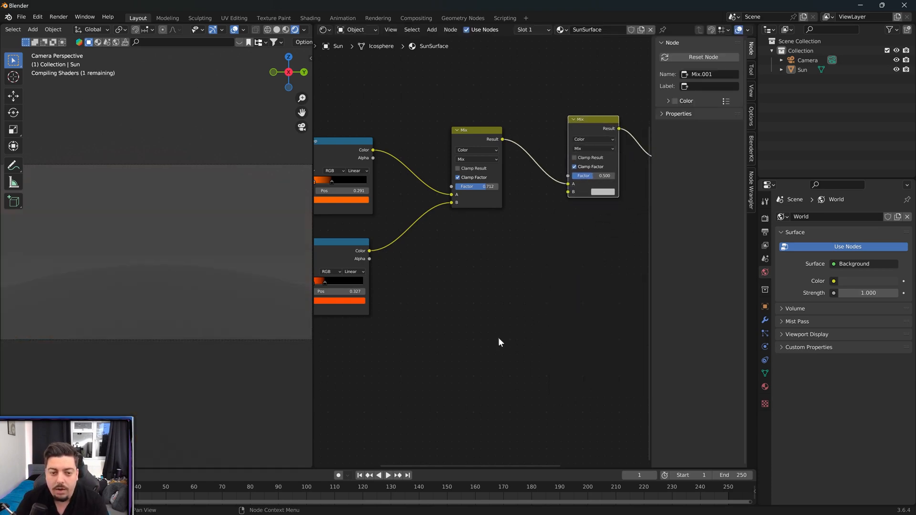
- Duplicate the lower Noise Texture and Color Ramp pair and place the copies below the originals
middle_click_drag(499, 337, 565, 286)
middle_click_drag(462, 296, 566, 313)
left_click(399, 233)
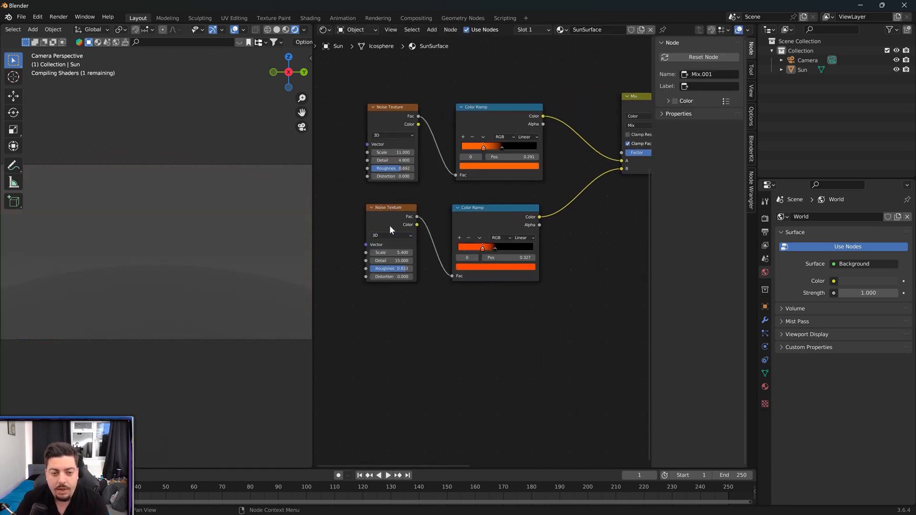
left_click(389, 226)
left_click(480, 216, "shift")
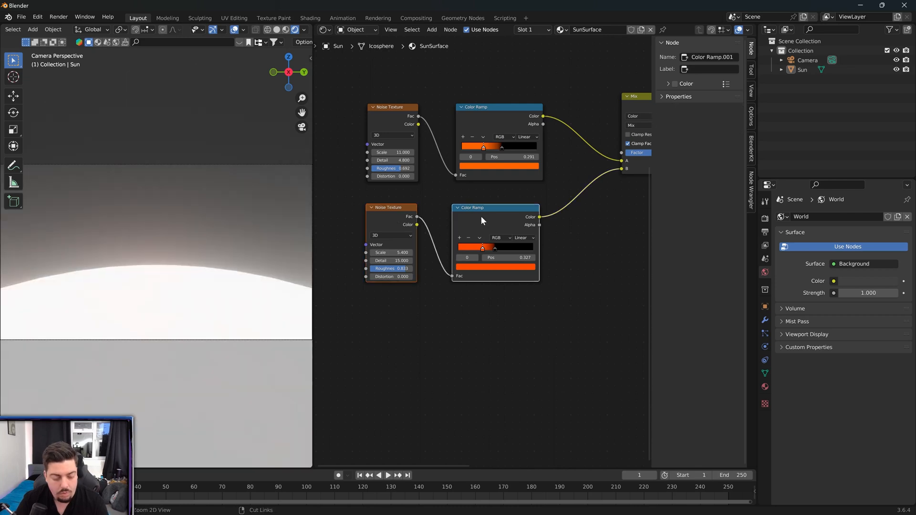
key("shift+d")
left_click(483, 331)
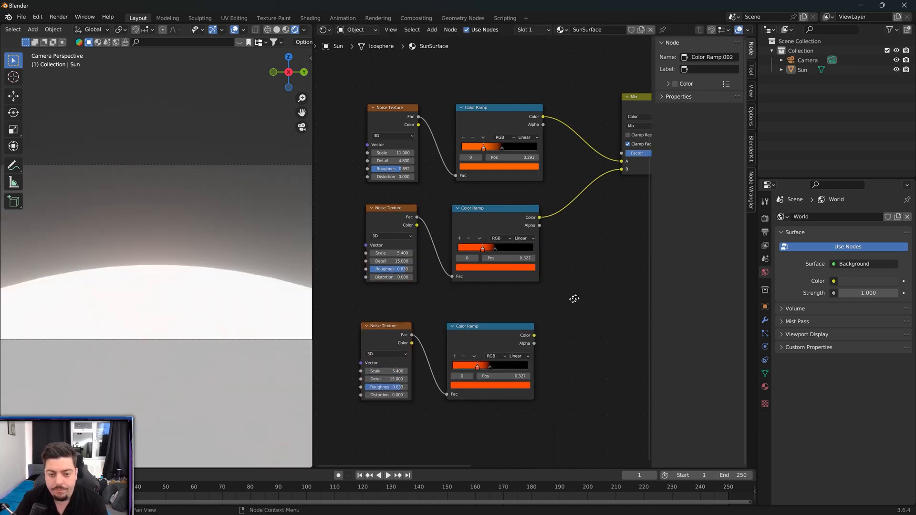
- Preview the third Color Ramp on the sun, switch its Noise Texture to 4D and set W to 0.7
middle_click_drag(574, 298, 484, 308)
left_click(403, 351, "ctrl+shift")
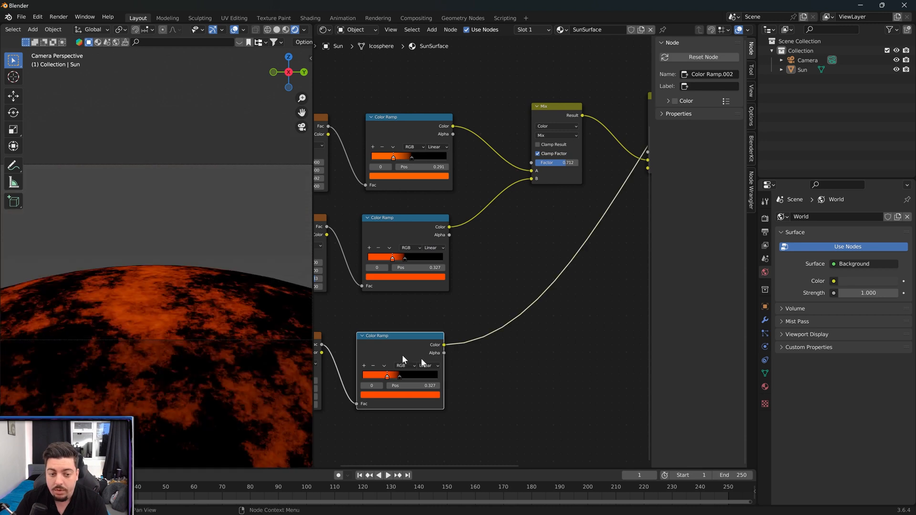
middle_click_drag(386, 311, 503, 274)
left_click(409, 327)
left_click(401, 361)
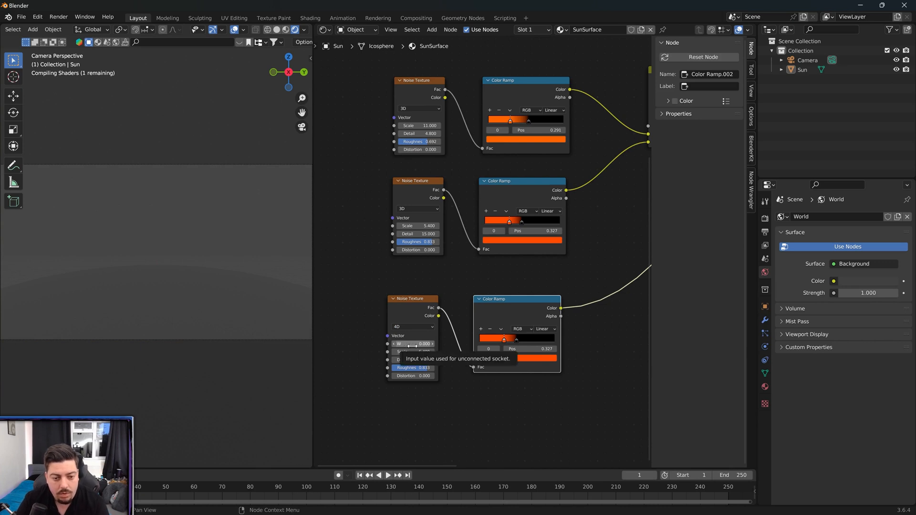
left_click_drag(413, 347, 445, 346)
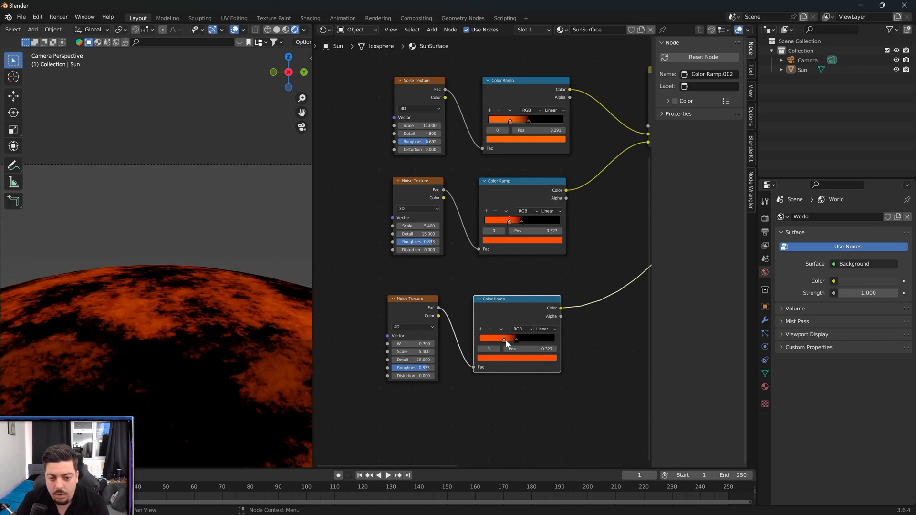
- Change the third Color Ramp's red-orange stop to a dark red
left_click(496, 359)
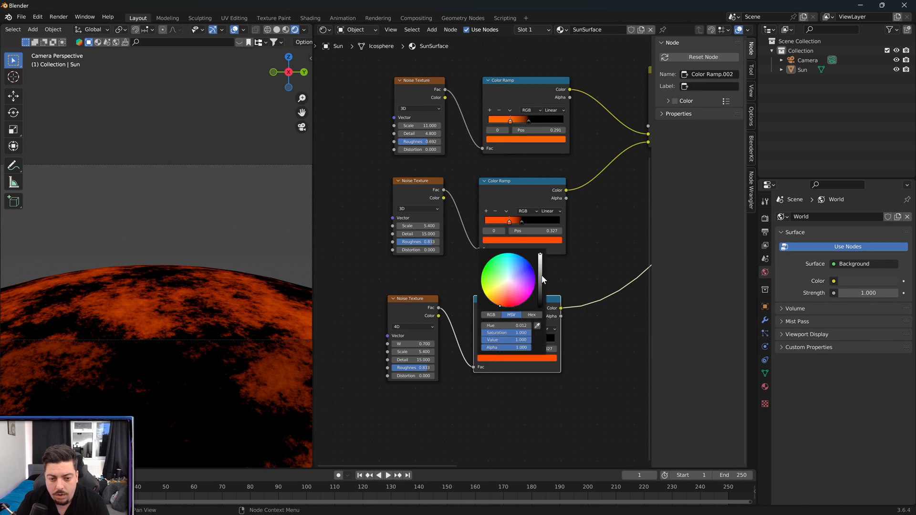
left_click_drag(543, 279, 511, 304)
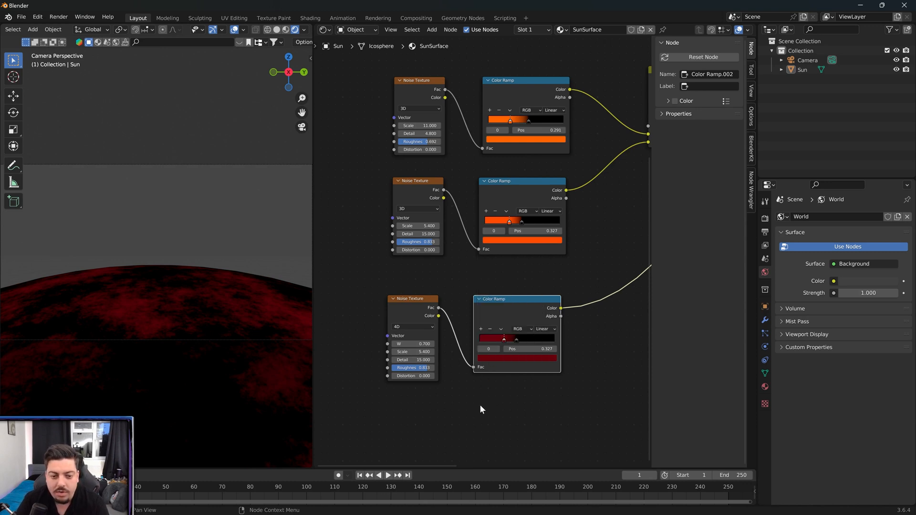
- Preview the Principled BSDF and connect the third Color Ramp's Color to the second Mix node's B input
middle_click_drag(523, 292, 358, 347)
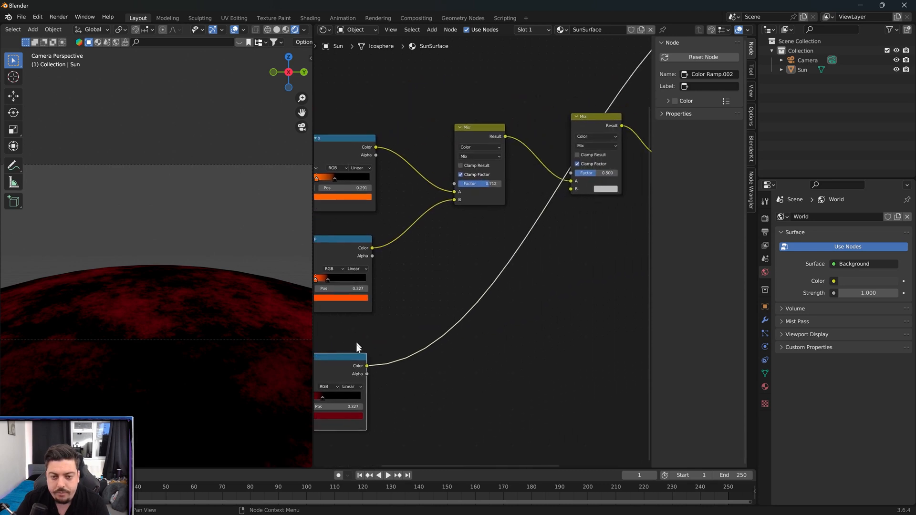
middle_click_drag(615, 246, 508, 325)
left_click(587, 281)
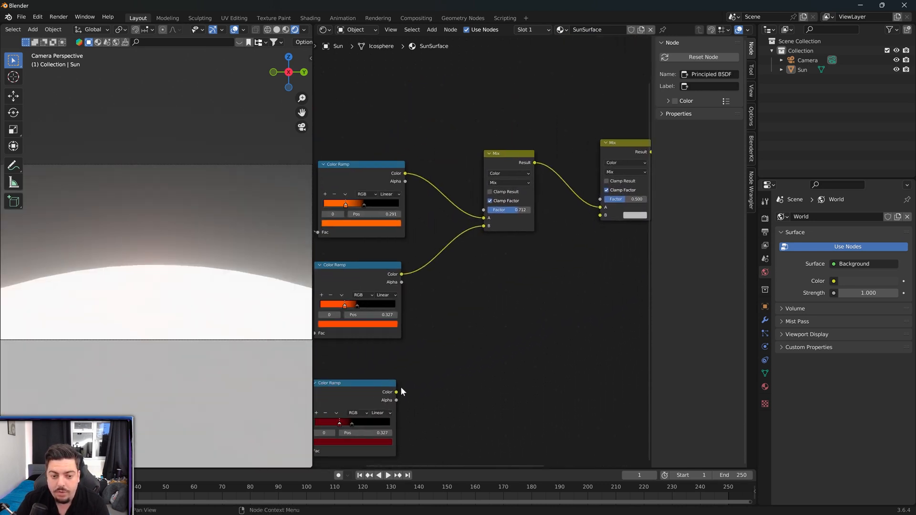
left_click_drag(397, 391, 602, 213)
- Set the third Noise Texture's W to 0.8 and its scale to 1.7
middle_click_drag(597, 283, 499, 310)
middle_click_drag(463, 344, 579, 303)
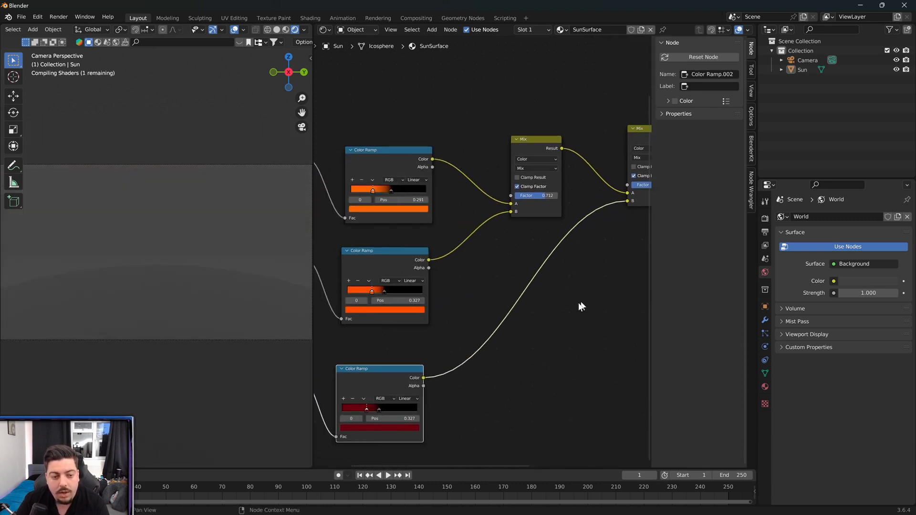
middle_click_drag(446, 327, 485, 313)
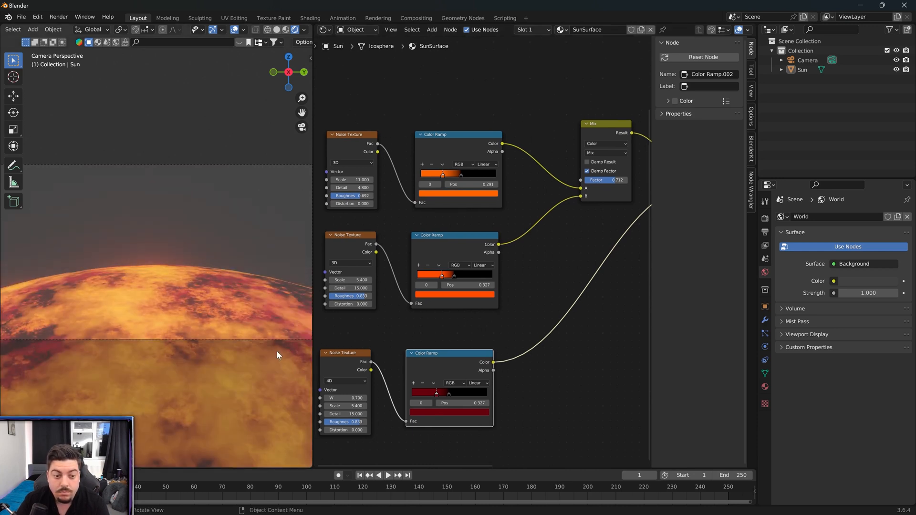
left_click(365, 398)
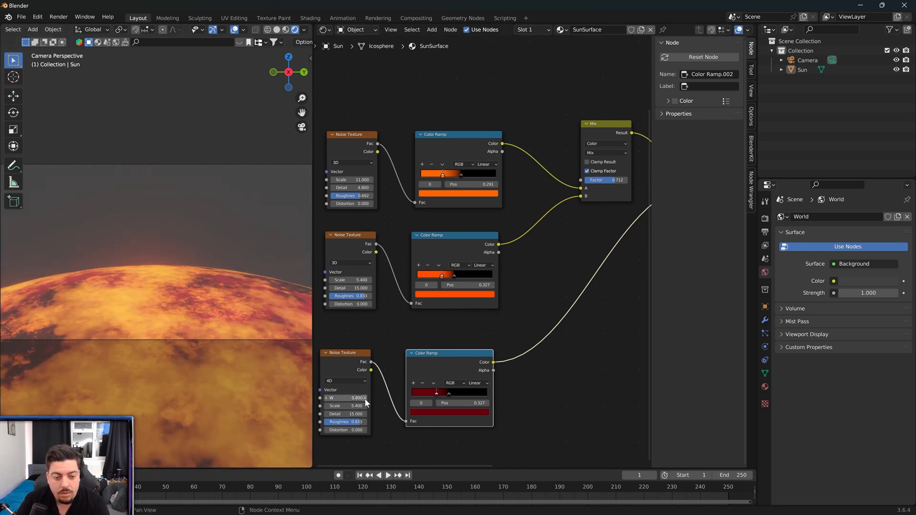
left_click_drag(350, 407, 310, 407)
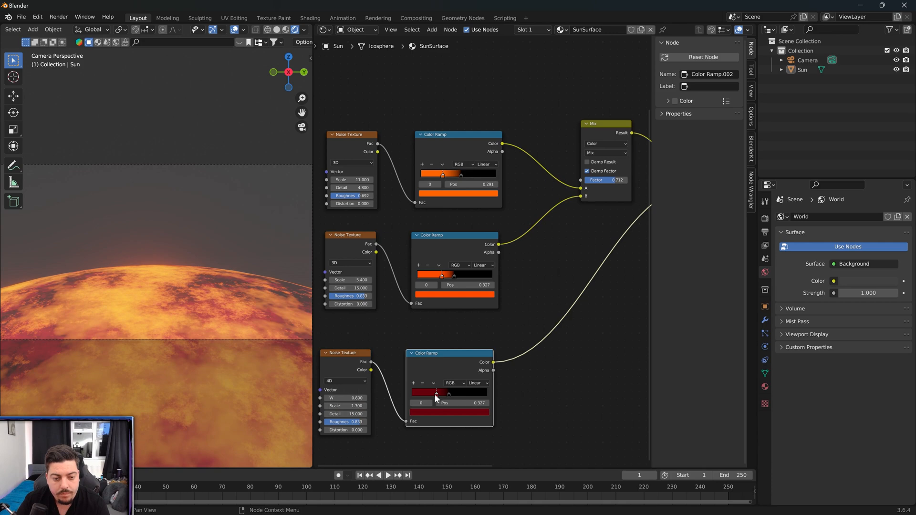
- Move the third Color Ramp's black stop to about 0.55 and its dark red stop to 0.405
left_click_drag(448, 394, 454, 394)
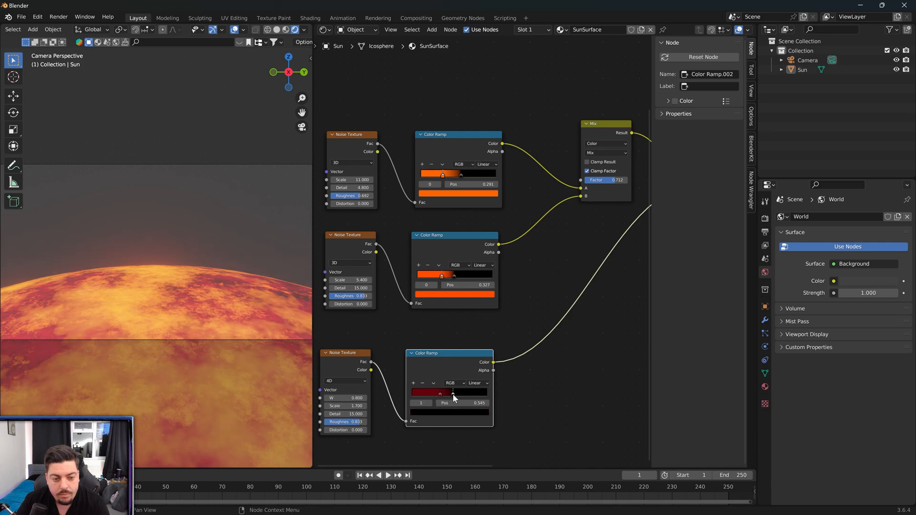
left_click_drag(440, 394, 443, 394)
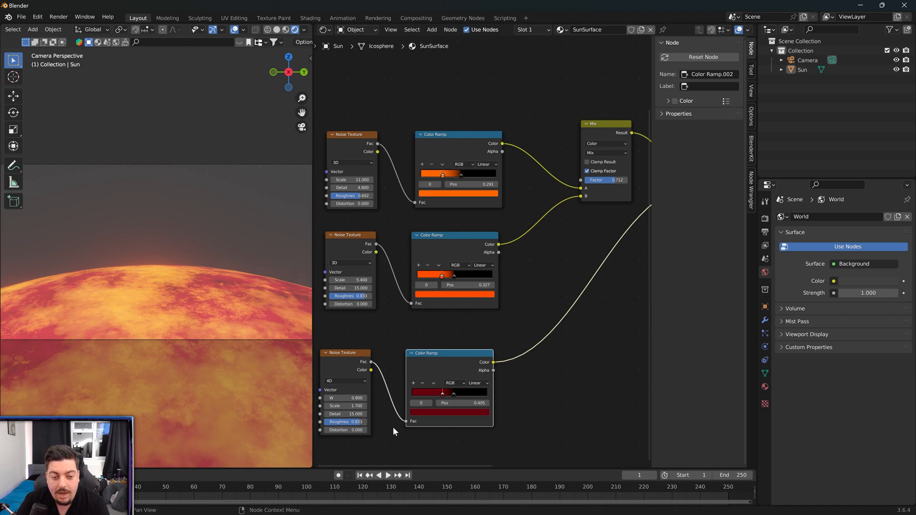
- Darken the third Color Ramp's dark red stop to a near-black red
left_click(433, 411)
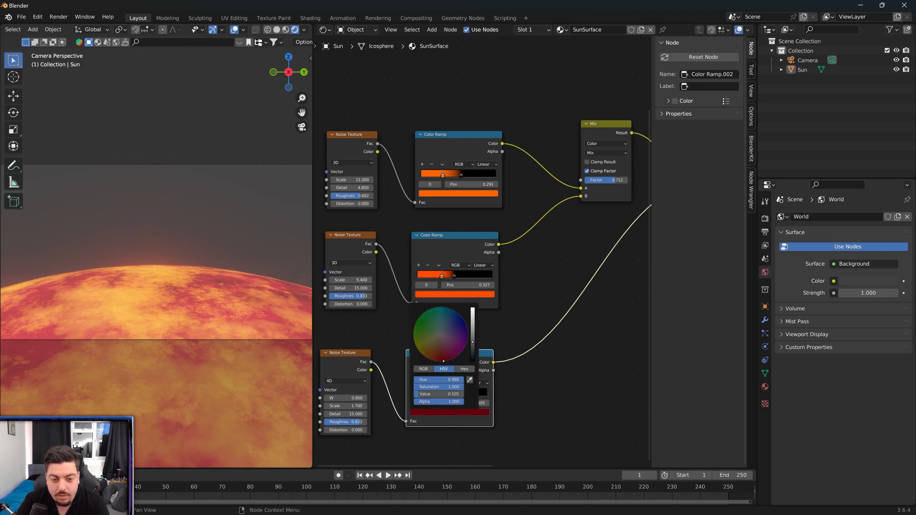
left_click_drag(472, 342, 472, 352)
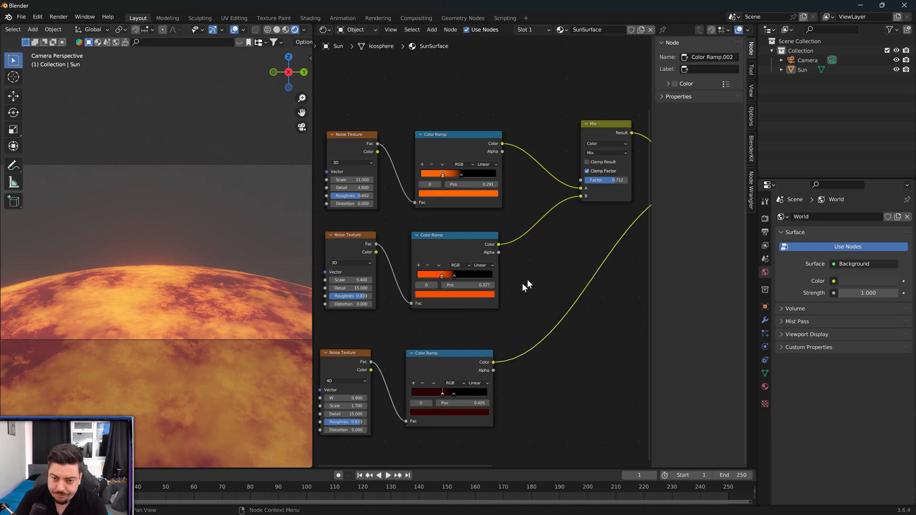
middle_click_drag(527, 286, 409, 317)
middle_click_drag(518, 327, 436, 384)
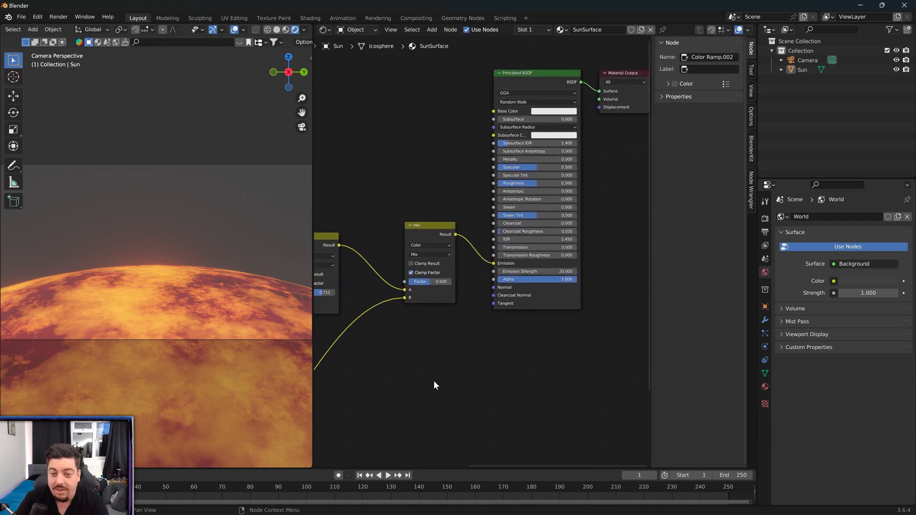
middle_click_drag(508, 360, 459, 369)
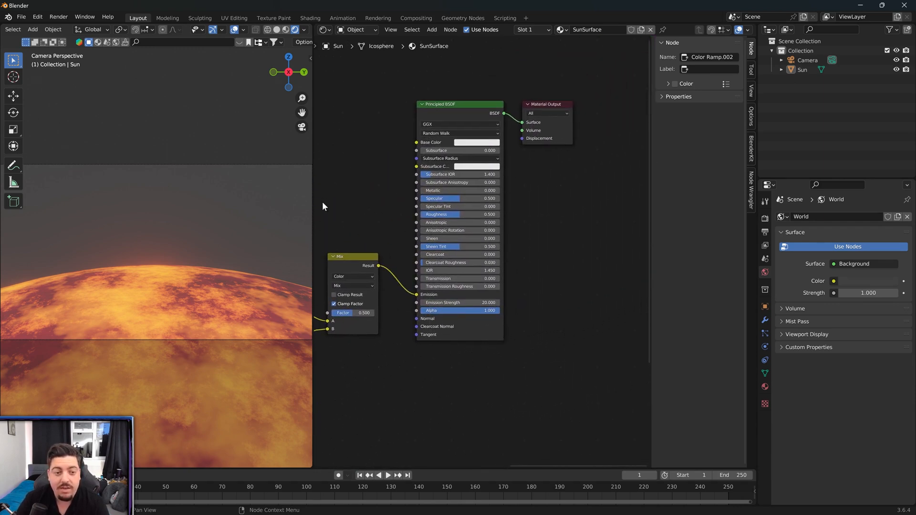
- Widen the 3D viewport to examine the sun in the camera frame, and narrow it again to make room for the nodes
left_click_drag(312, 144, 493, 144)
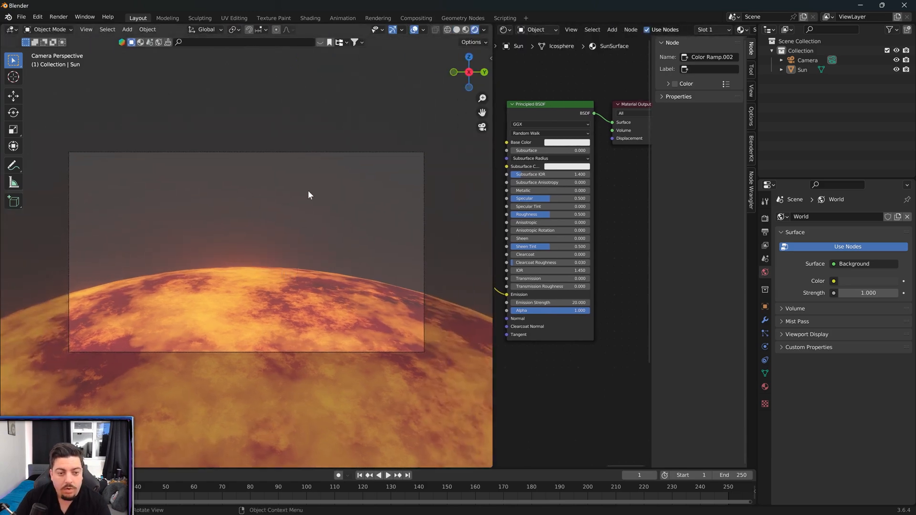
middle_click_drag(308, 195, 359, 162)
left_click(482, 127)
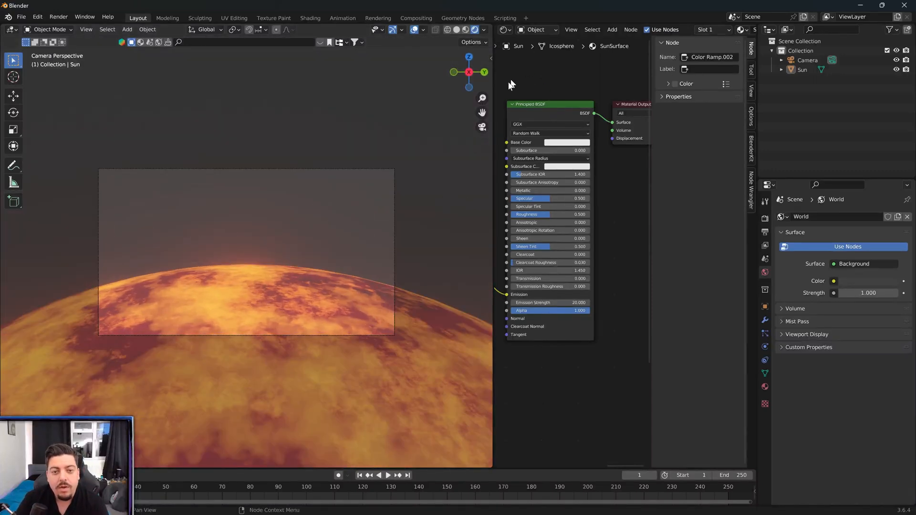
left_click_drag(493, 85, 373, 96)
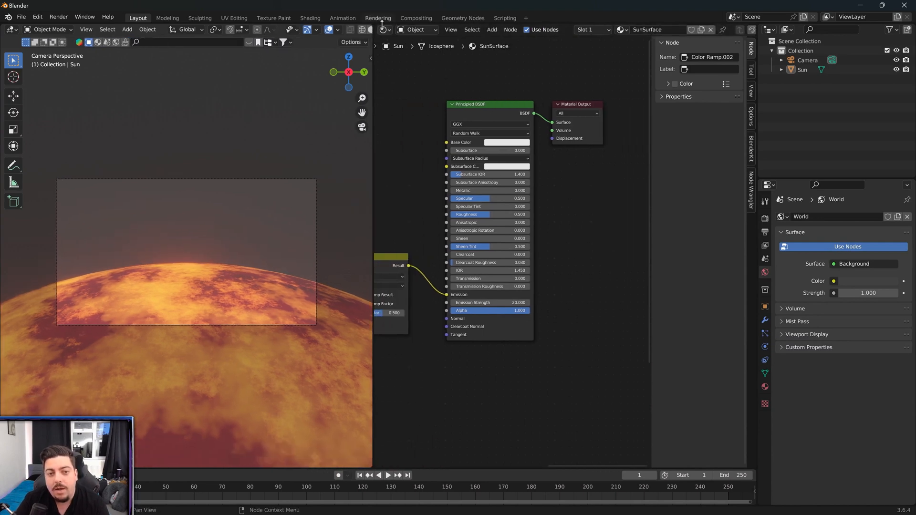
- Switch the Shader Editor to the World node tree and bring the Background and World Output nodes into view
left_click(426, 29)
left_click(418, 51)
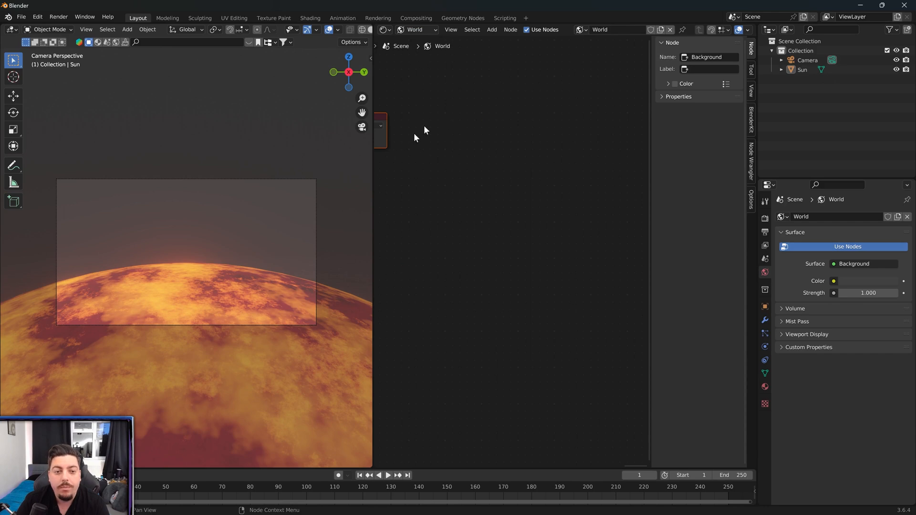
key("Home")
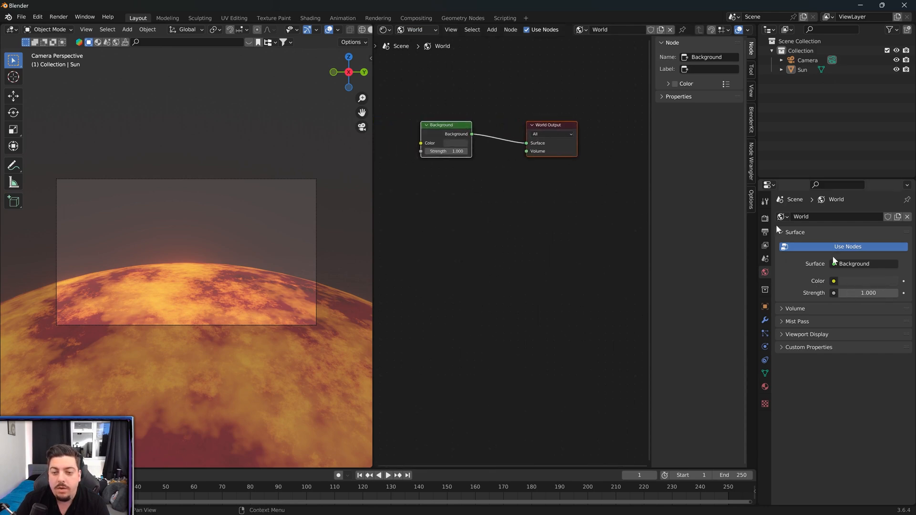
left_click(481, 144)
left_click(457, 127)
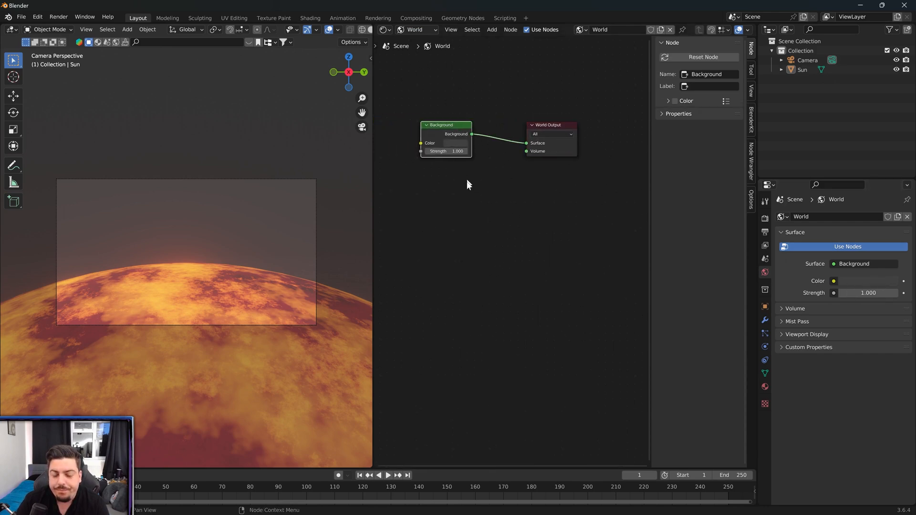
middle_click_drag(467, 186, 495, 210)
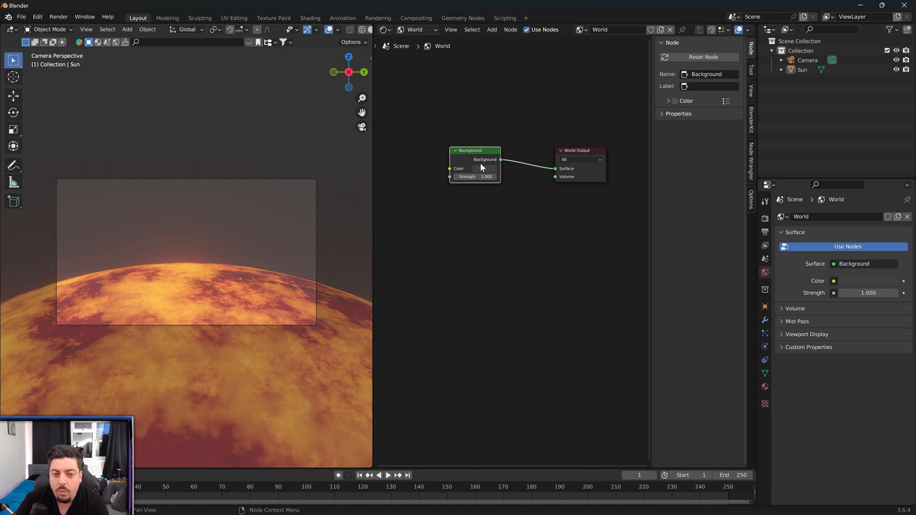
- Add a Noise Texture node in front of the Background node in the World node tree
left_click(444, 124)
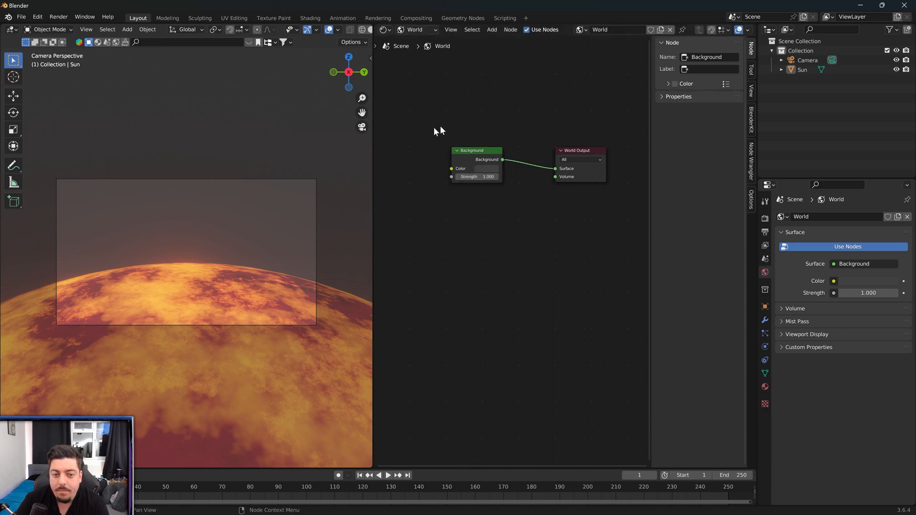
middle_click_drag(470, 130, 506, 120)
key("shift+a")
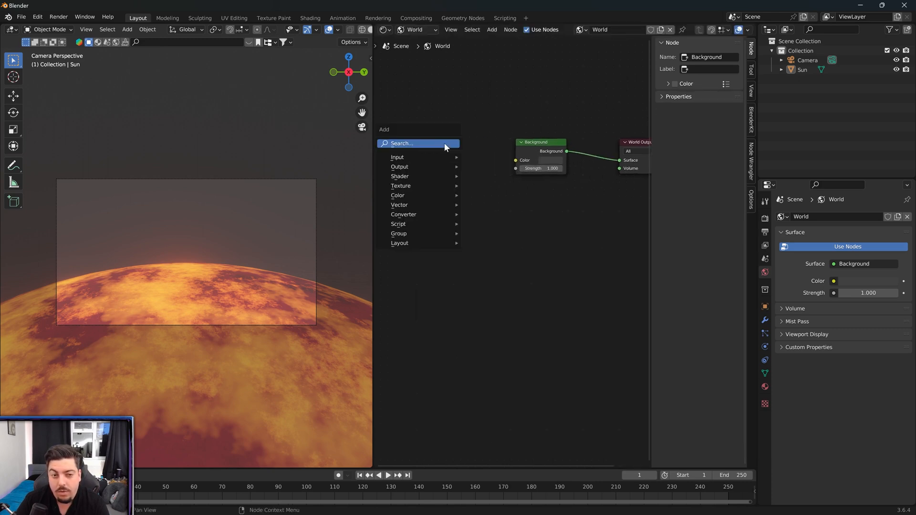
left_click(444, 143)
type("noise")
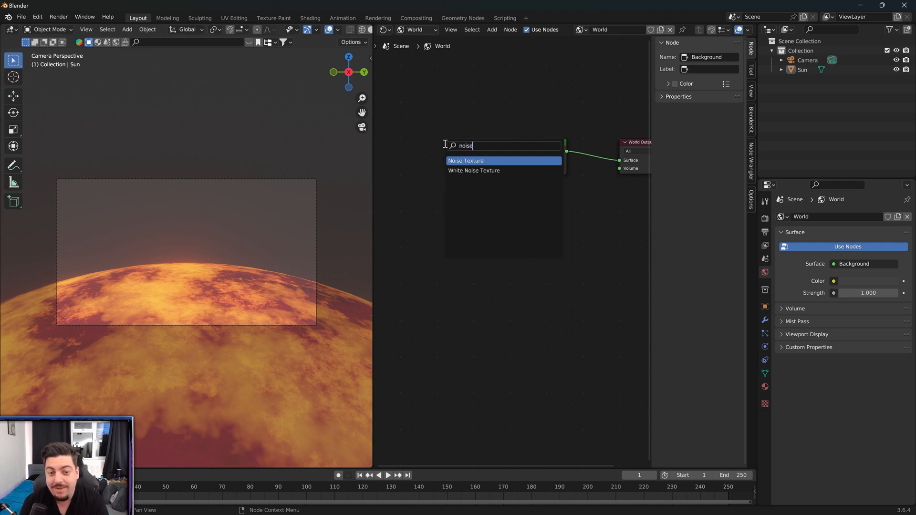
key("Return")
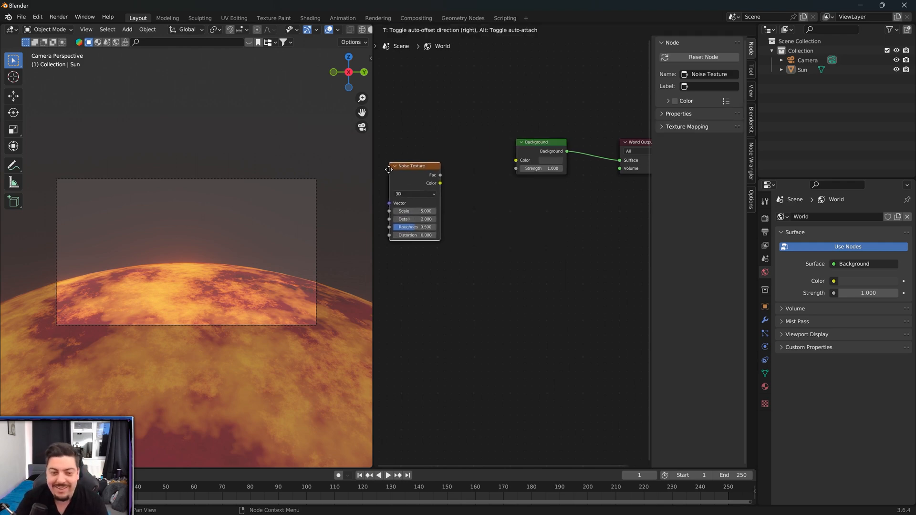
left_click(403, 177)
- Add a Color Ramp node between the Noise Texture and the Background node
left_click(456, 153)
key("shift+a")
left_click(459, 147)
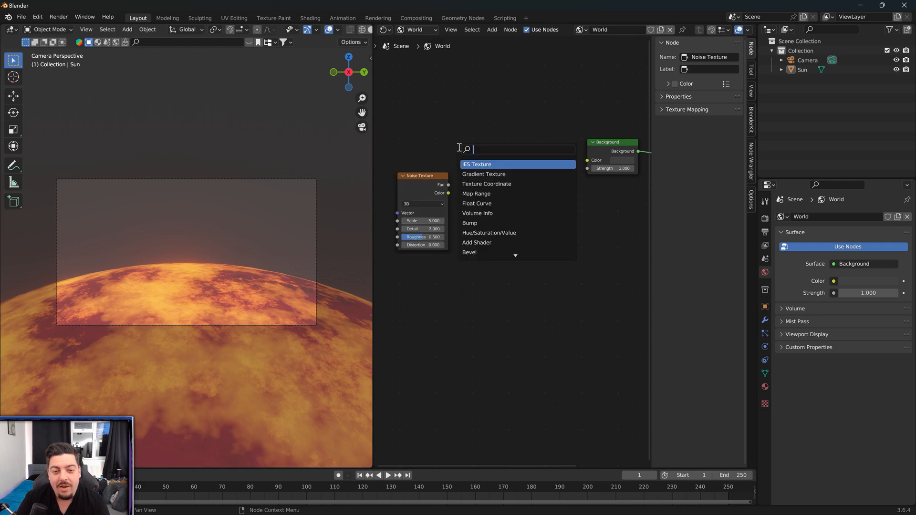
type("colo")
left_click(477, 175)
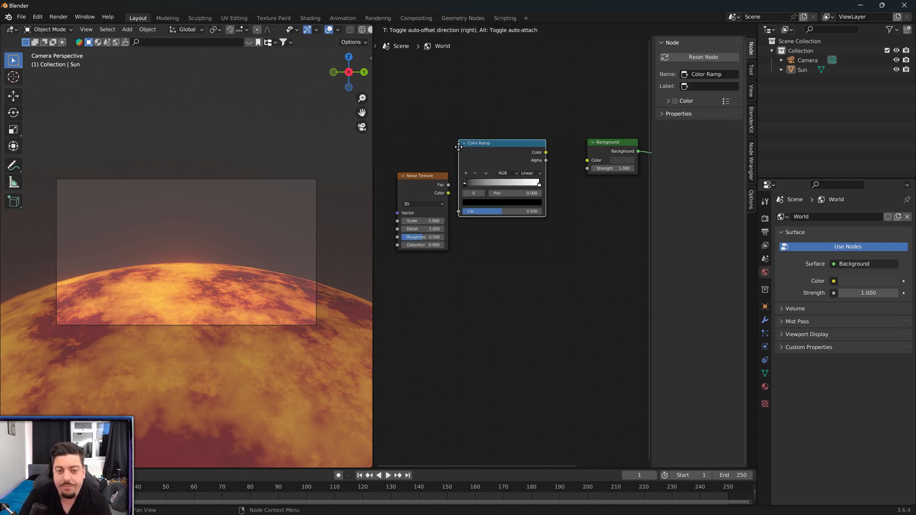
left_click(470, 176)
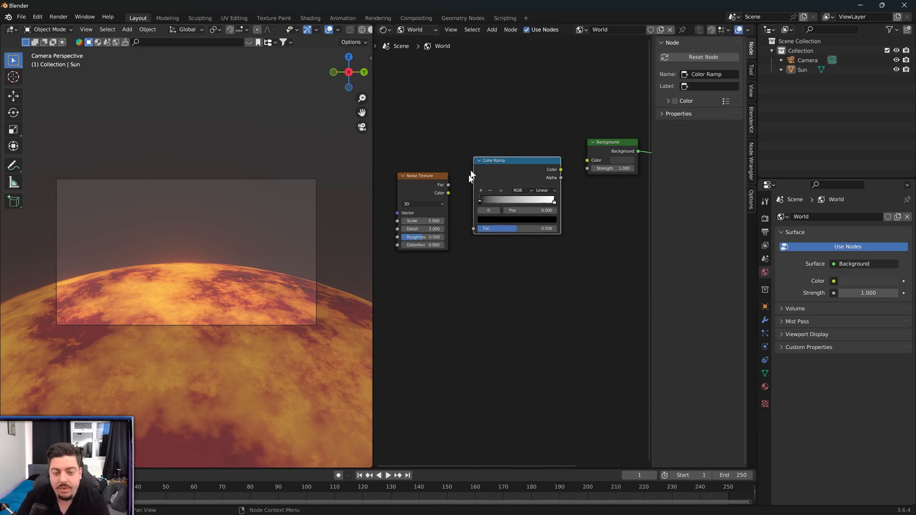
- Duplicate the Noise Texture and Color Ramp pair twice, stacking the copies below the original
left_click(415, 184)
left_click(512, 172, "shift")
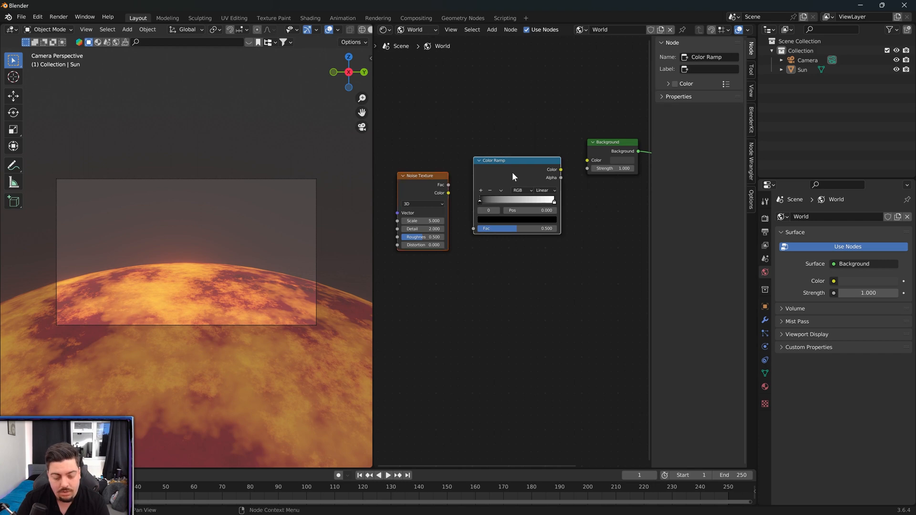
key("shift+d")
left_click(508, 269)
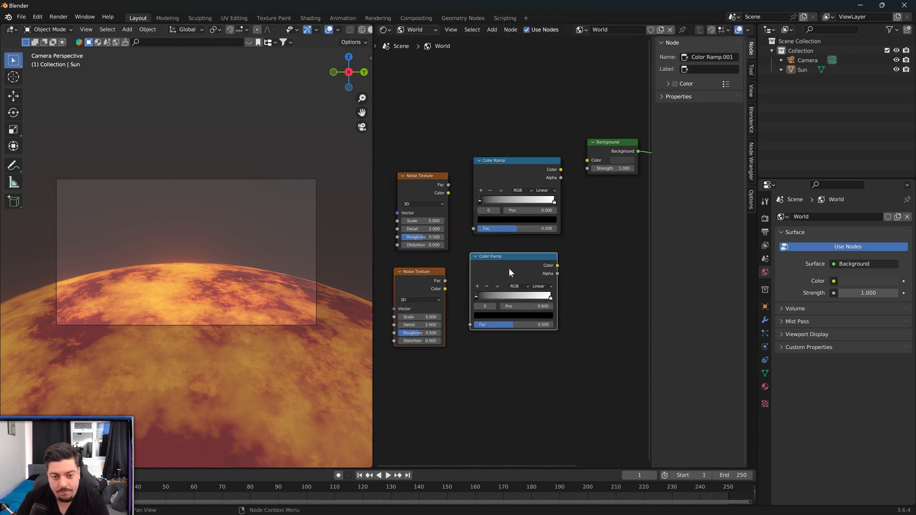
key("shift+d")
left_click(509, 370)
left_click(491, 241)
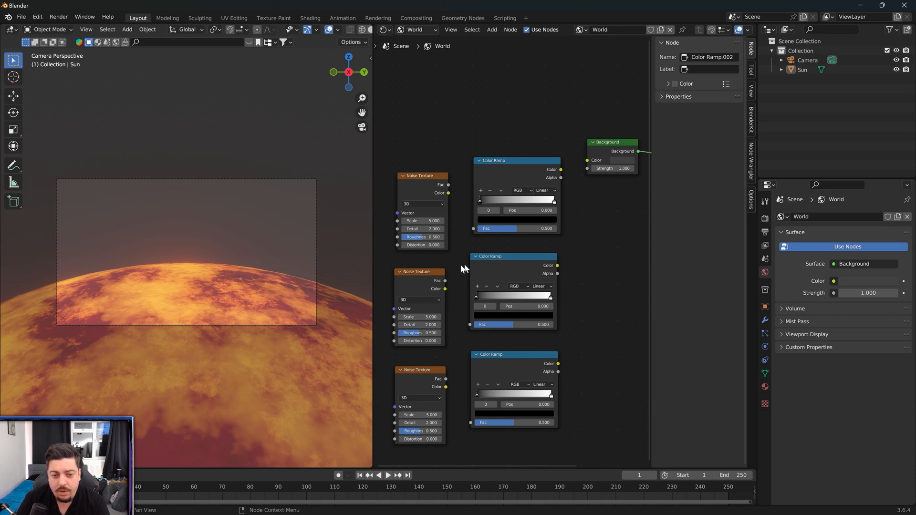
- Label the middle Color Ramp node BlueShift
right_click(491, 259)
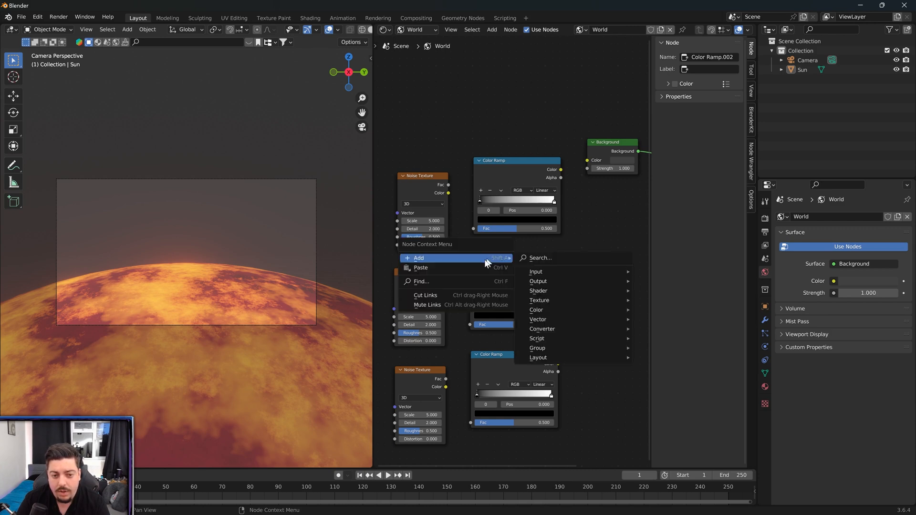
left_click(490, 253)
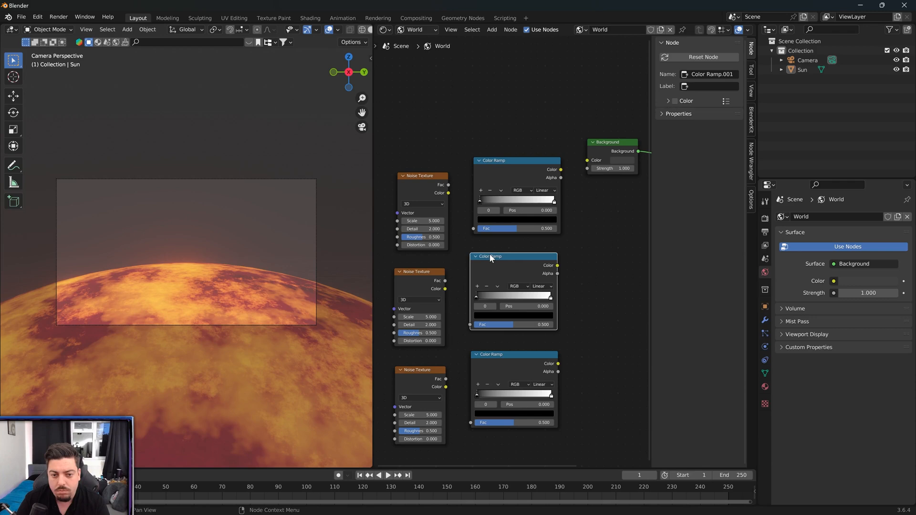
right_click(489, 253)
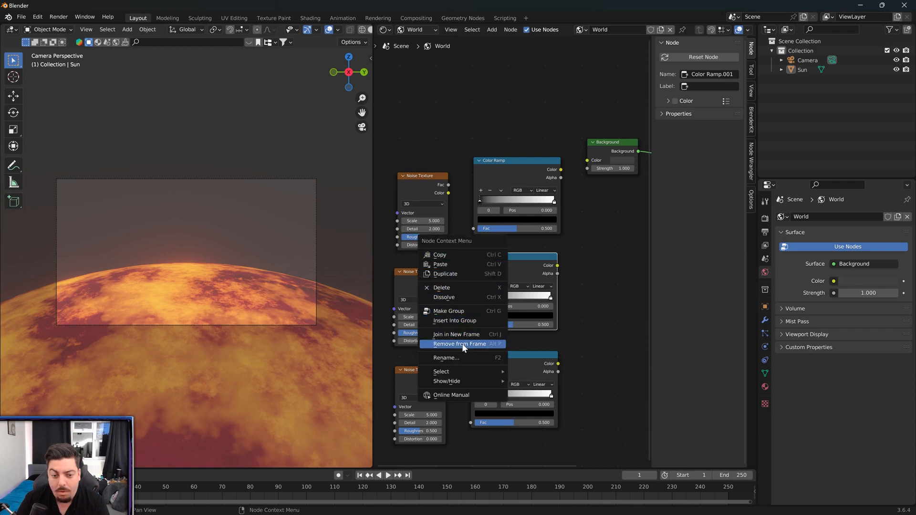
left_click(469, 357)
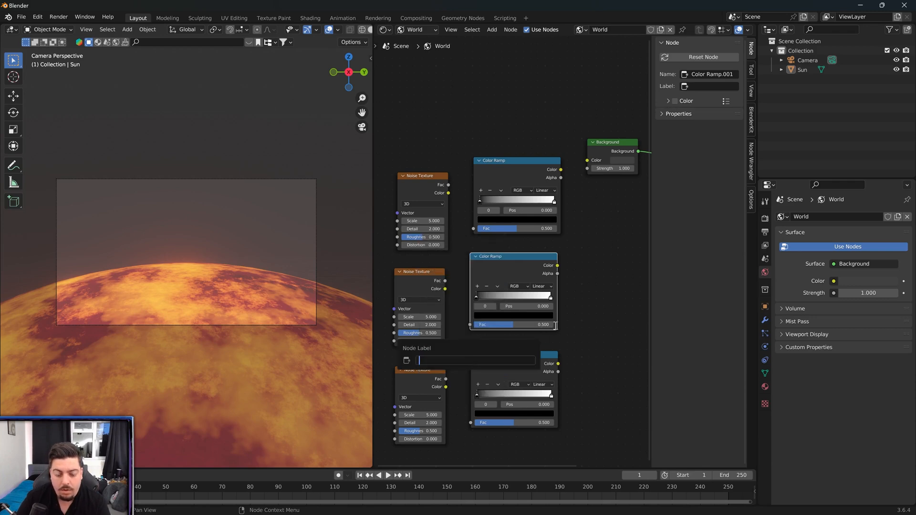
type("BlueShift")
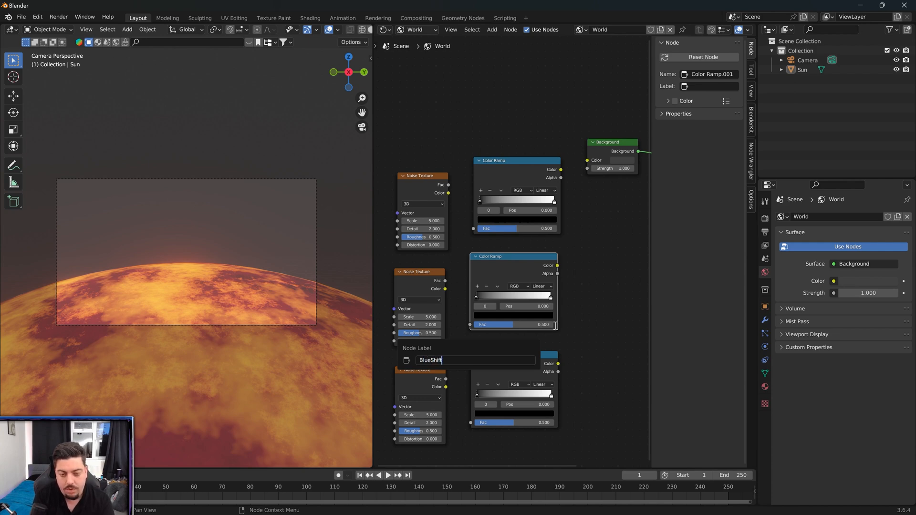
key("Return")
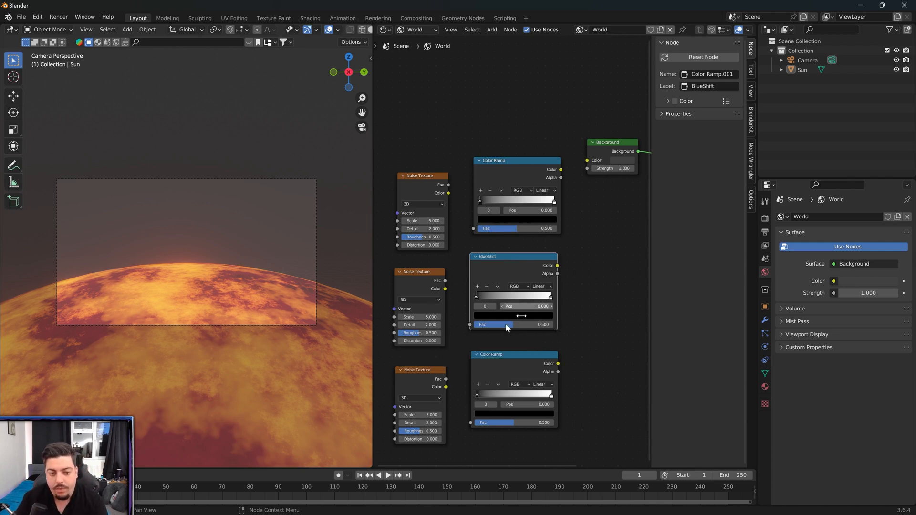
right_click(496, 362)
left_click(463, 354)
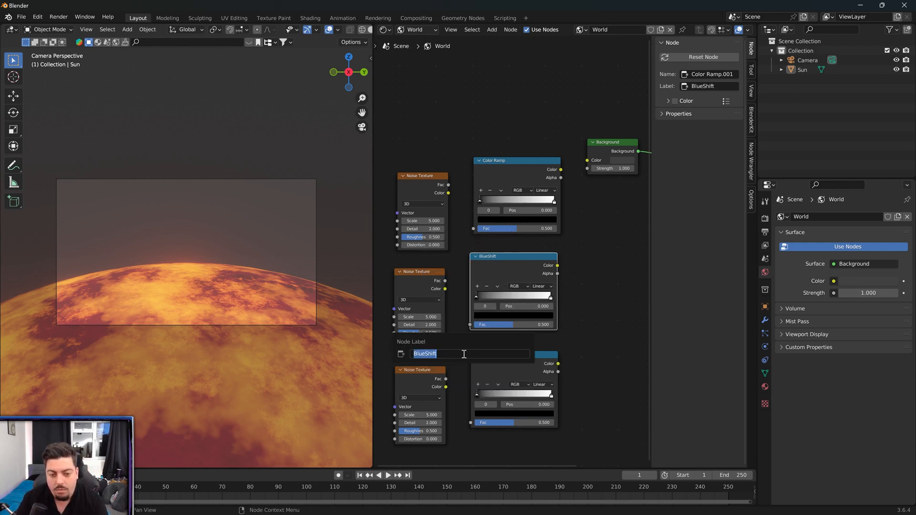
type("R")
key("Return")
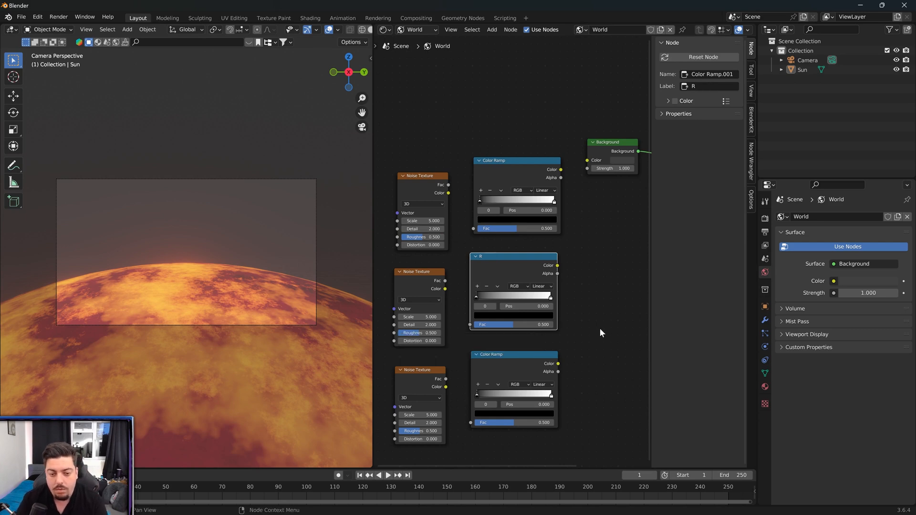
right_click(480, 257)
left_click(469, 258)
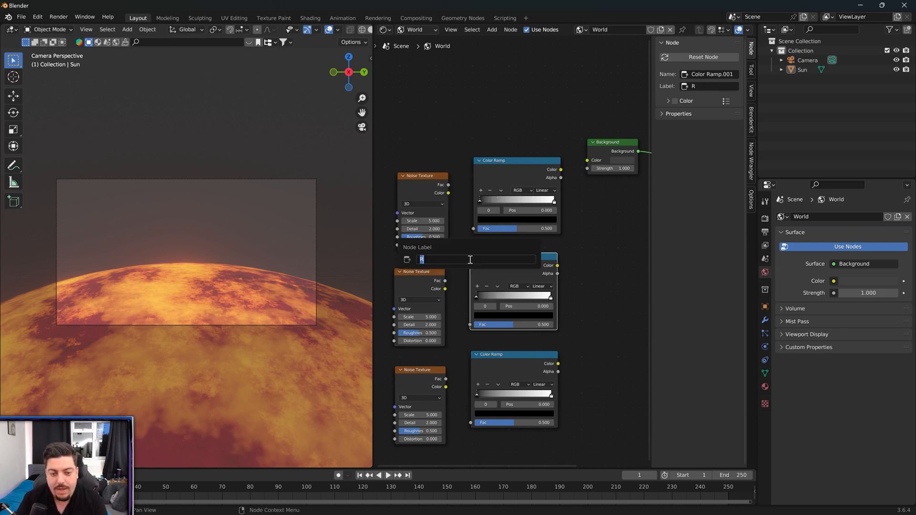
type("BlueShift")
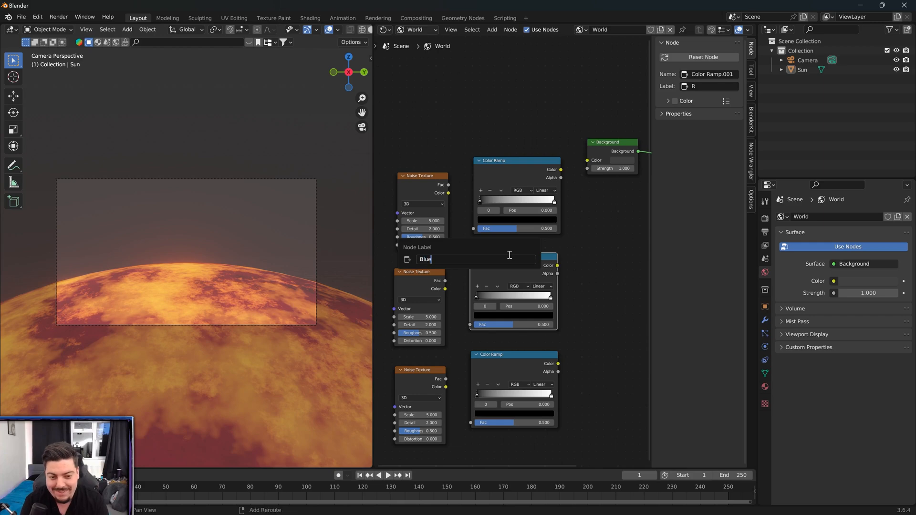
key("Return")
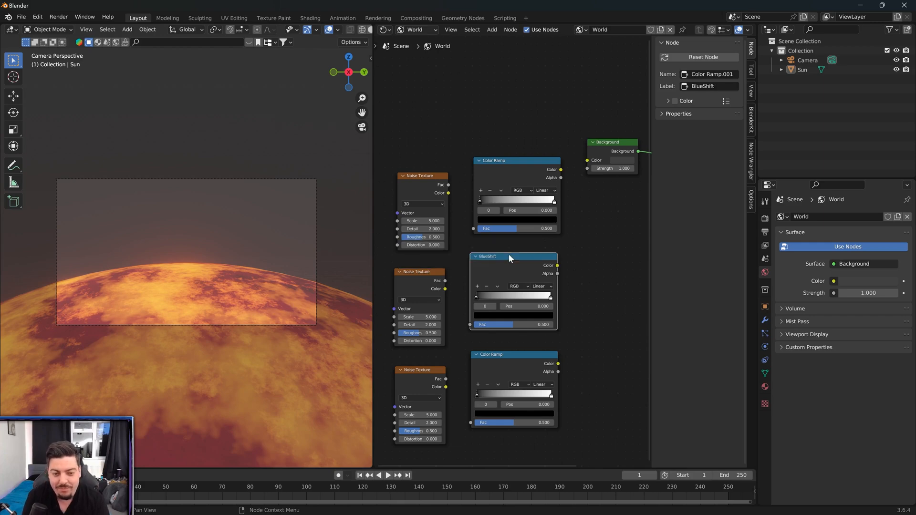
- Label the lowest Color Ramp node RedShift
left_click(505, 379)
right_click(505, 356)
left_click(494, 356)
type("Re")
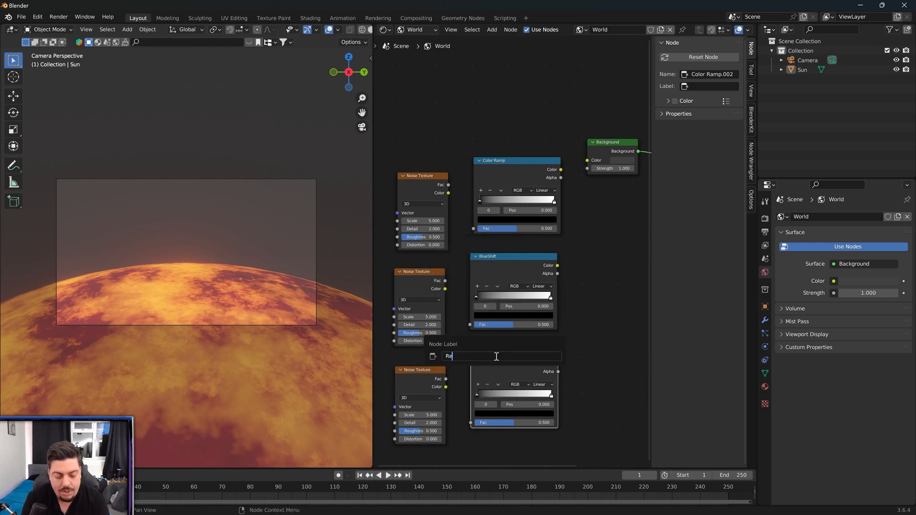
type("dShift")
key("Return")
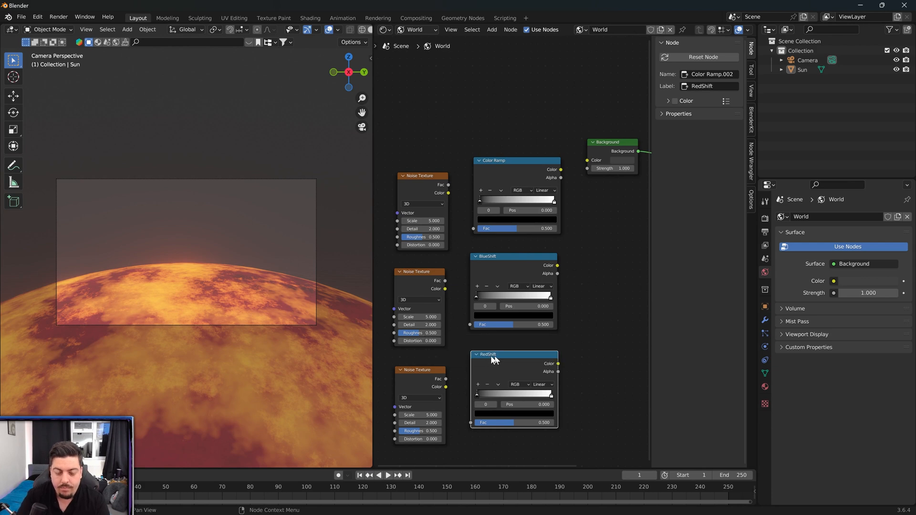
- Label the uppermost Color Ramp node Stars
left_click(497, 159)
right_click(497, 159)
left_click(479, 162)
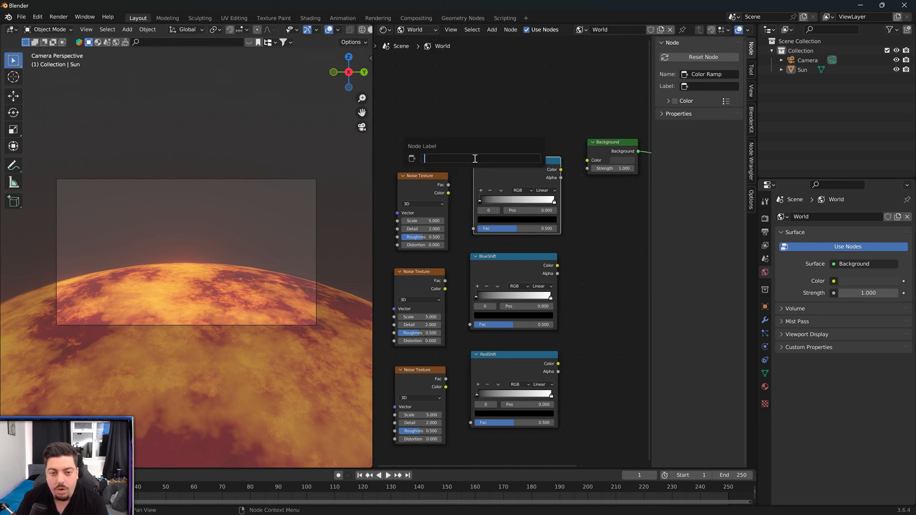
type("Stars")
key("Return")
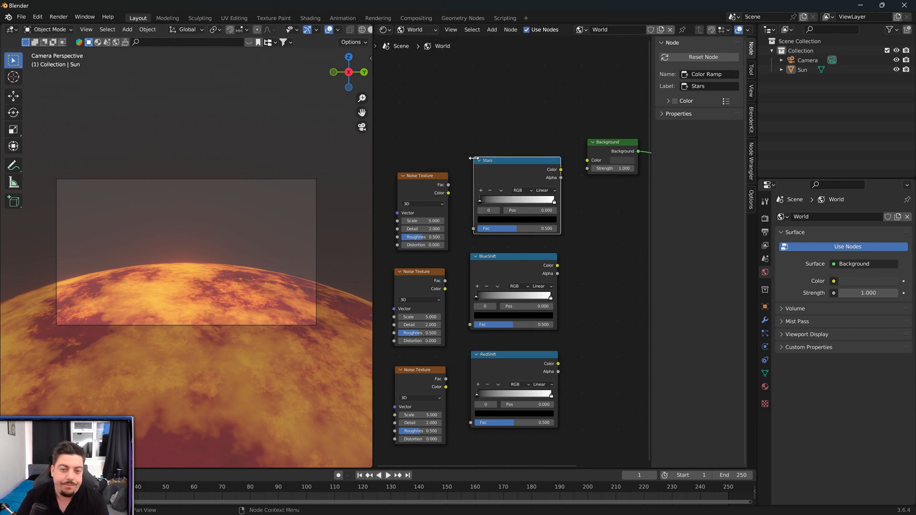
- Move the Background and World Output nodes together farther away from the color ramps to make room between them
left_click(497, 114)
middle_click_drag(547, 144, 434, 116)
left_click(487, 119)
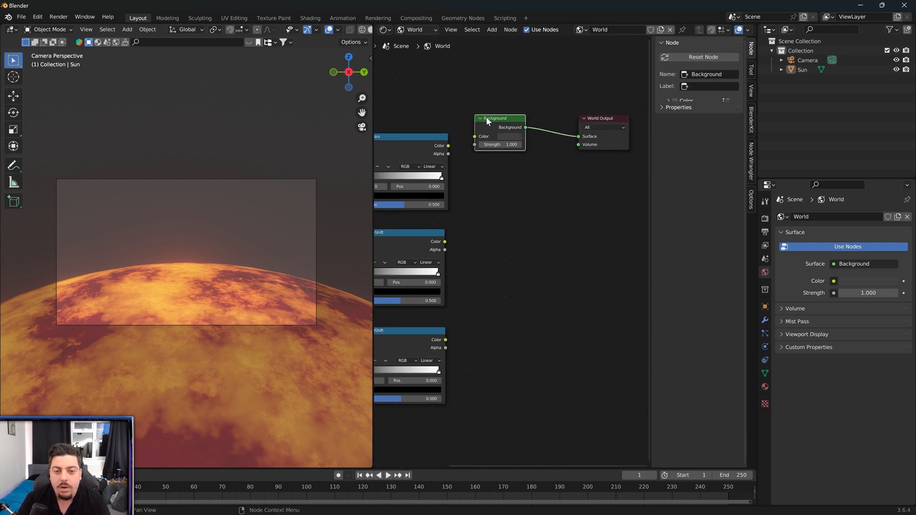
left_click(600, 121, "shift")
left_click_drag(509, 121, 649, 165)
- Add a Mix Color node between the Stars ramp and the Background node
key("shift+a")
left_click(553, 219)
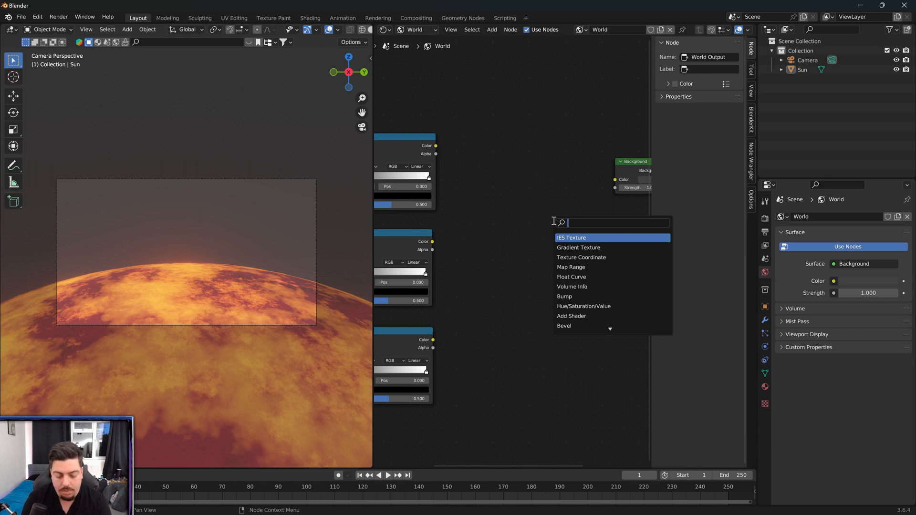
type("mix")
key("Down")
key("Return")
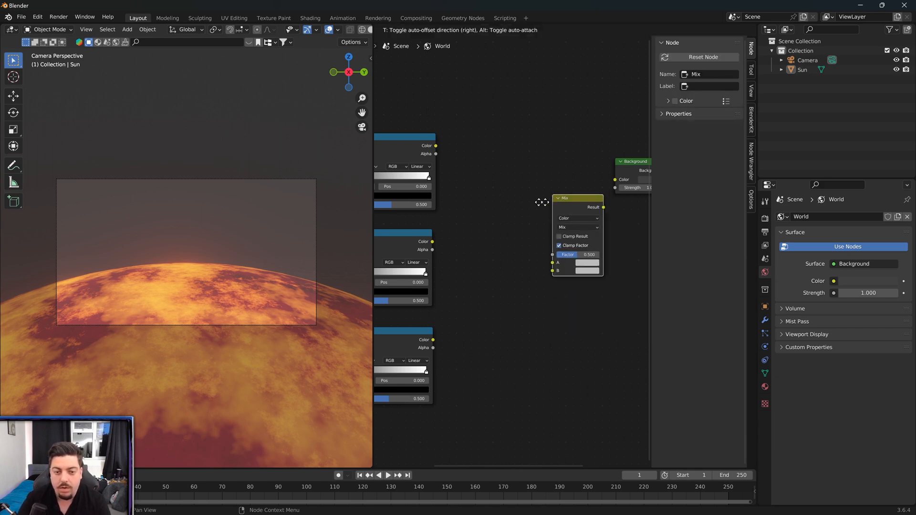
left_click(469, 118)
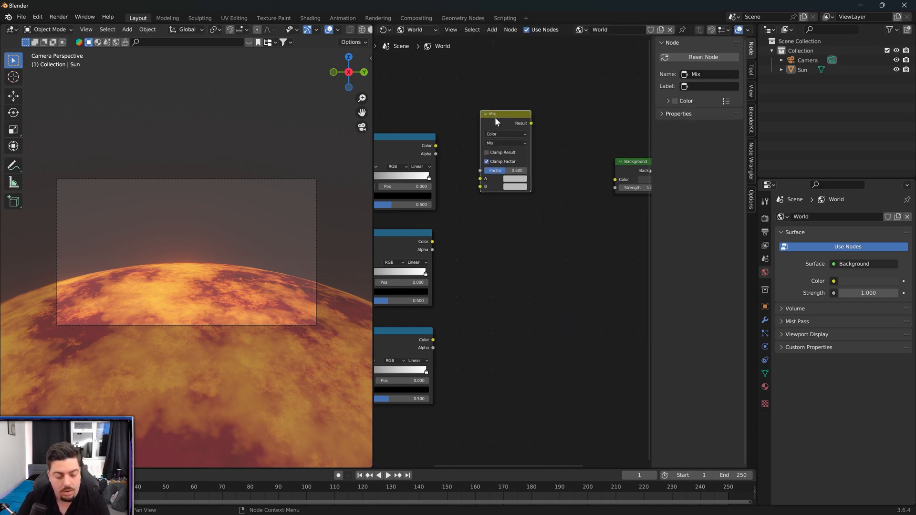
- Duplicate the Mix node, place the copy below and nearer the Background, and shift the original slightly toward the ramps
key("shift+d")
left_click(556, 221)
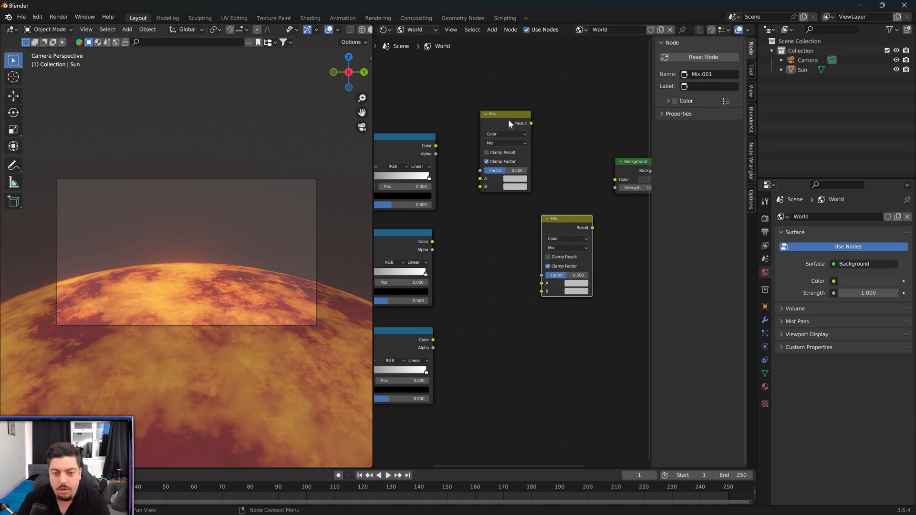
left_click_drag(509, 121, 495, 122)
- Connect each Noise Texture's Fac output to the Fac input of its neighbouring Stars, BlueShift or RedShift ramp
middle_click_drag(453, 308, 606, 288)
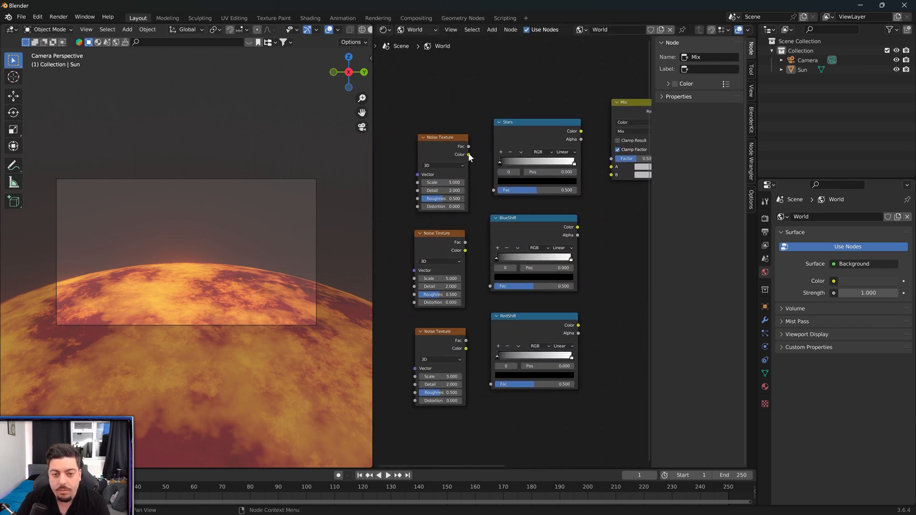
left_click_drag(469, 146, 494, 190)
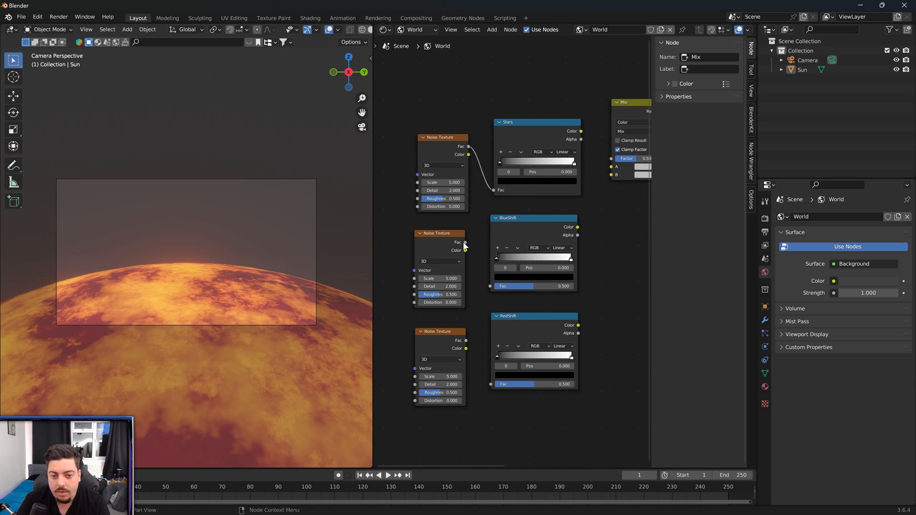
left_click_drag(466, 242, 492, 287)
left_click_drag(466, 340, 491, 384)
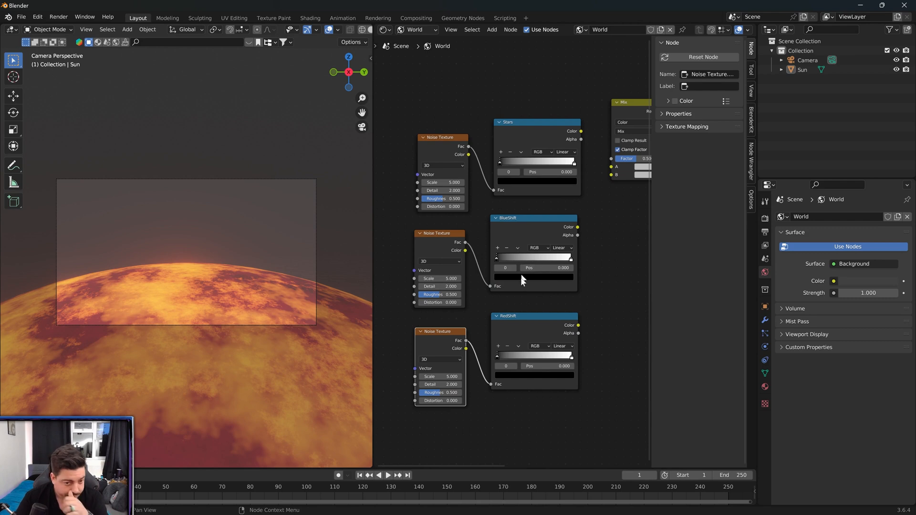
- Preview the Stars ramp as the world surface and move its black stop to about 0.573
left_click(531, 136, "ctrl+shift")
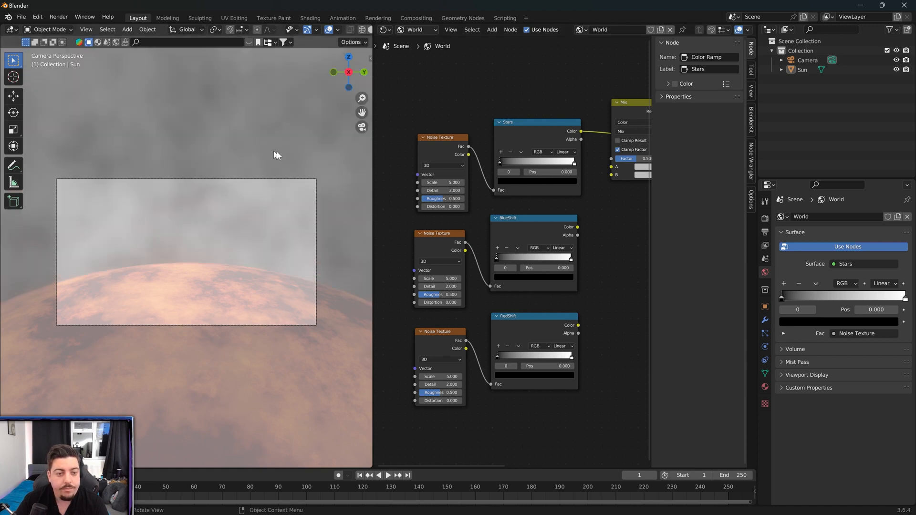
middle_click_drag(250, 136, 260, 199, "shift")
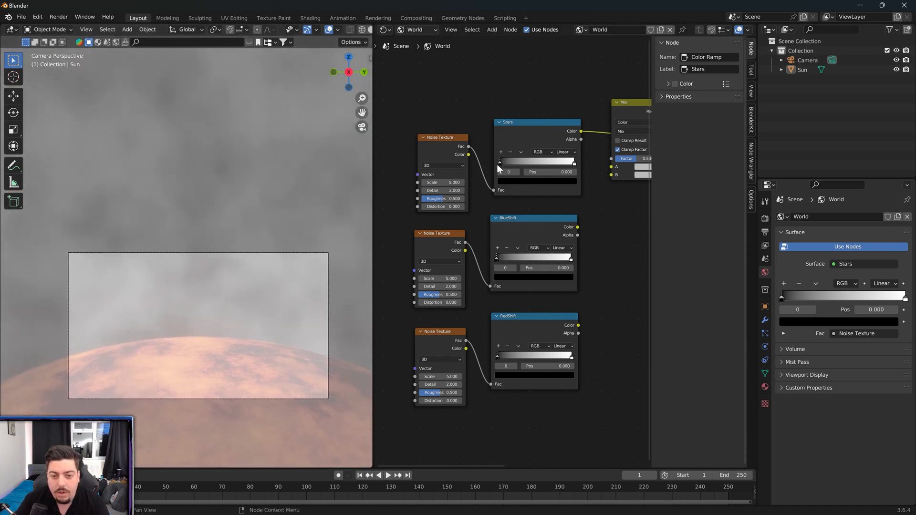
left_click_drag(500, 163, 544, 168)
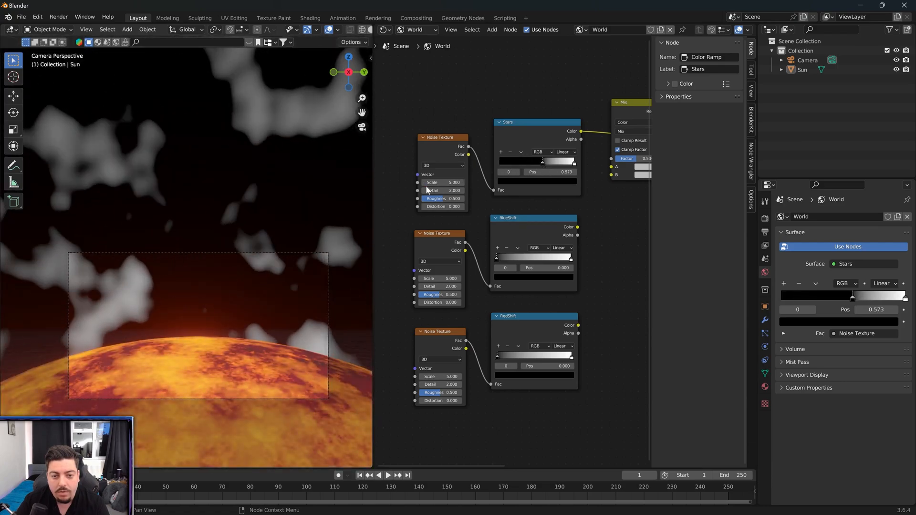
- Set the Stars ramp's black stop to about 0.707 and its Noise Texture's Scale to 250
left_click_drag(443, 182, 582, 183)
left_click_drag(432, 182, 552, 164)
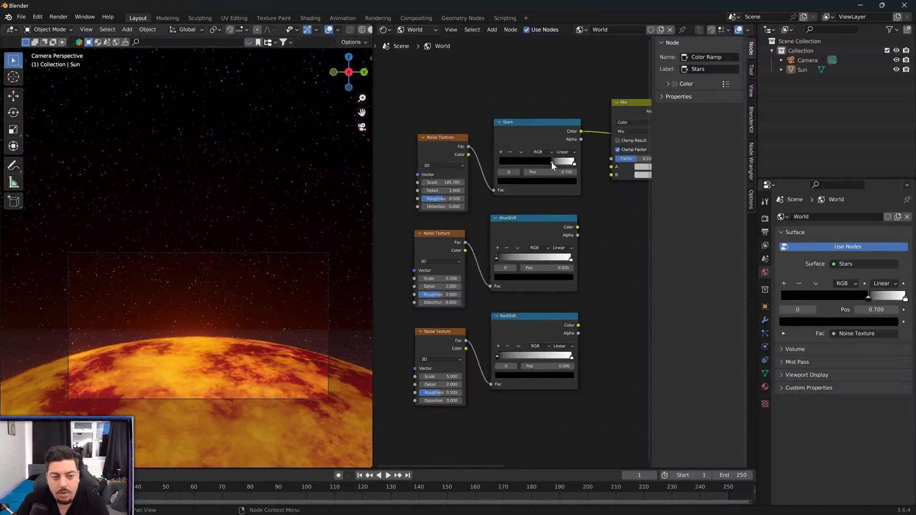
left_click_drag(552, 161, 552, 161)
left_click(449, 183)
type("250")
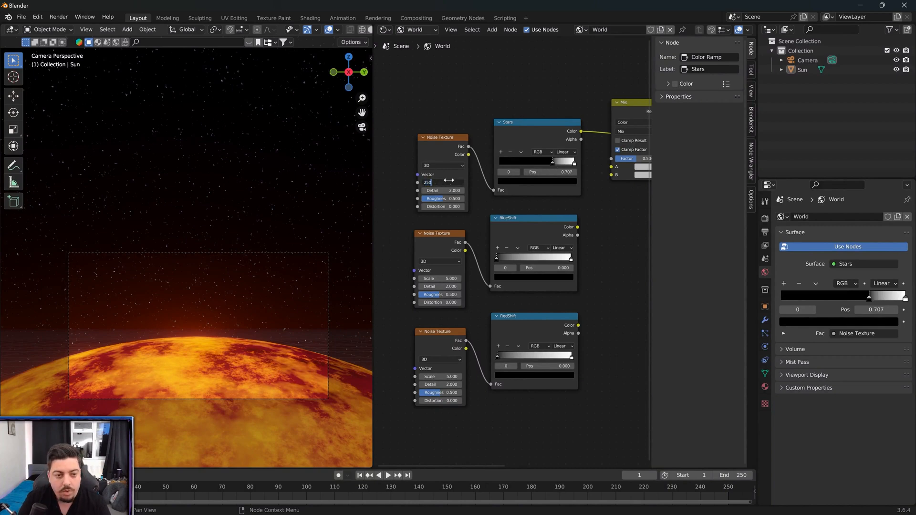
key("Return")
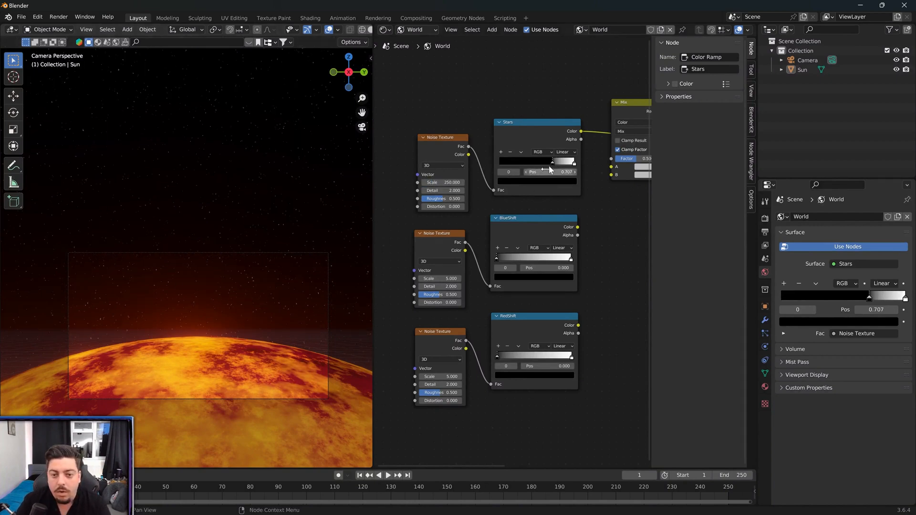
- Set the Scale of the BlueShift and RedShift Noise Textures to 250
mouse_move(563, 99)
middle_mouse_down()
mouse_move(454, 94)
mouse_move(567, 103)
middle_mouse_up()
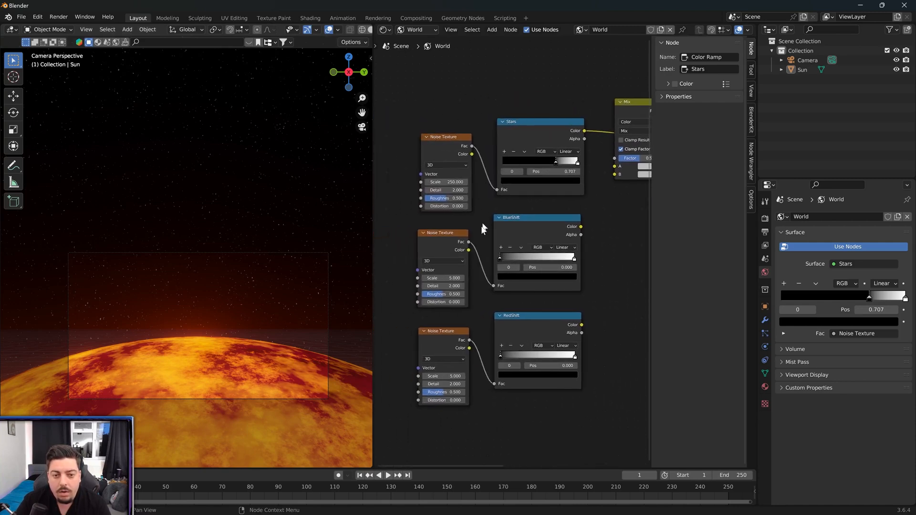
left_click(453, 278)
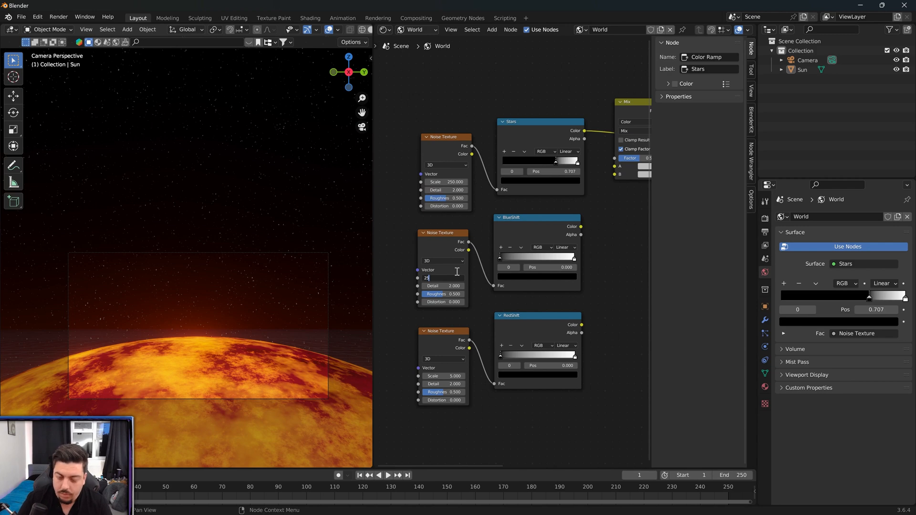
left_click(454, 377)
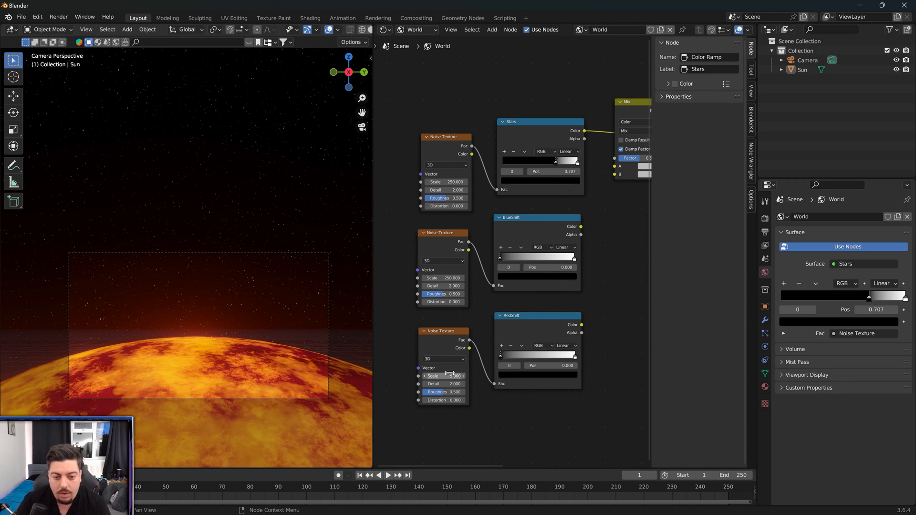
type("250")
key("Return")
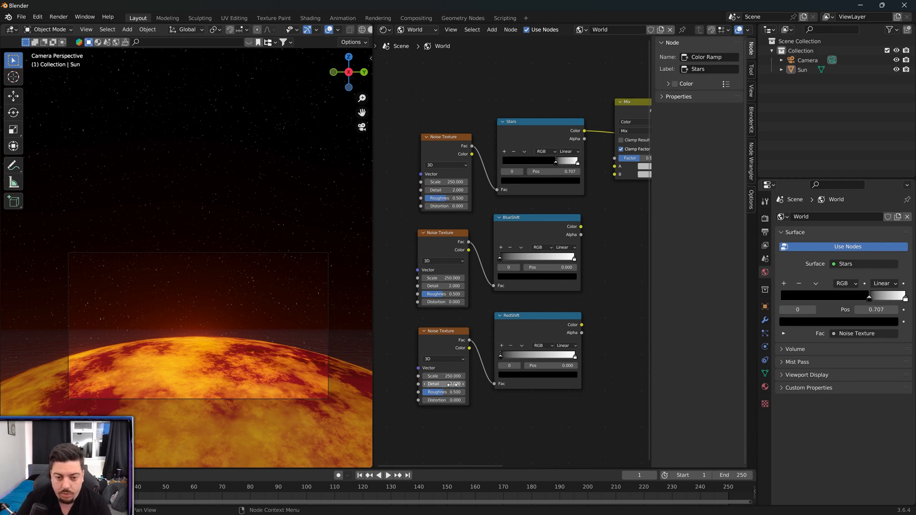
- Preview the BlueShift ramp as the world surface and move its black stop to about 0.727
left_click(532, 234)
left_click(534, 229, "ctrl+shift")
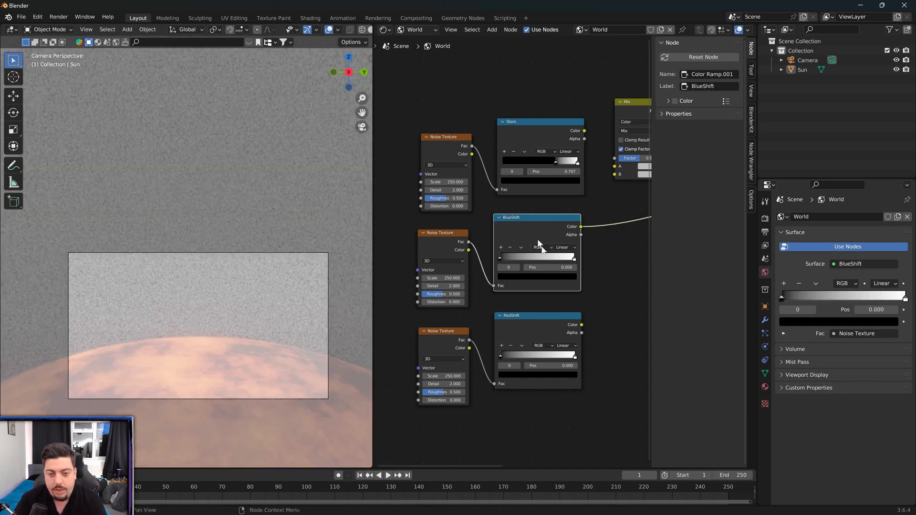
left_click_drag(500, 258, 559, 266)
- Switch all three Noise Texture nodes from 3D to 4D
left_click(442, 261)
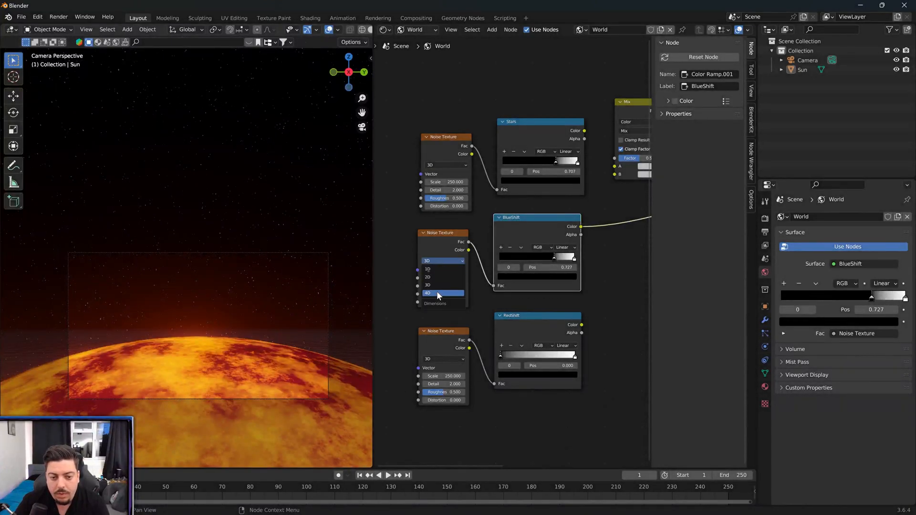
key("Return")
left_click(437, 360)
left_click(434, 391)
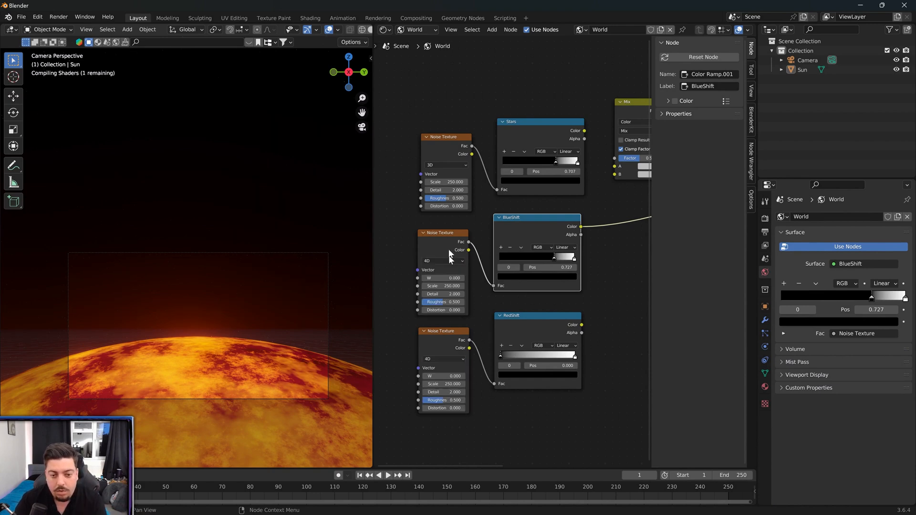
left_click(439, 162)
left_click(433, 200)
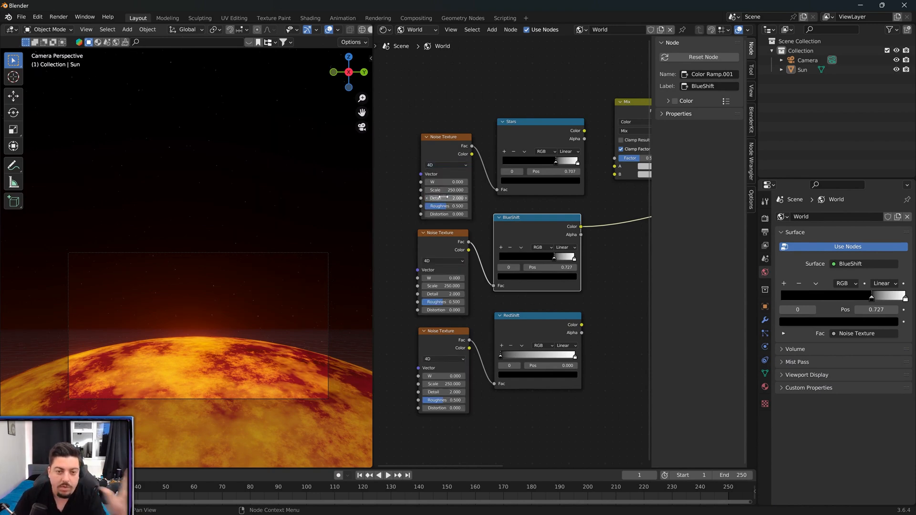
- Set the BlueShift Noise Texture's W to 4 and change its ramp's white stop to light blue
left_click(445, 251)
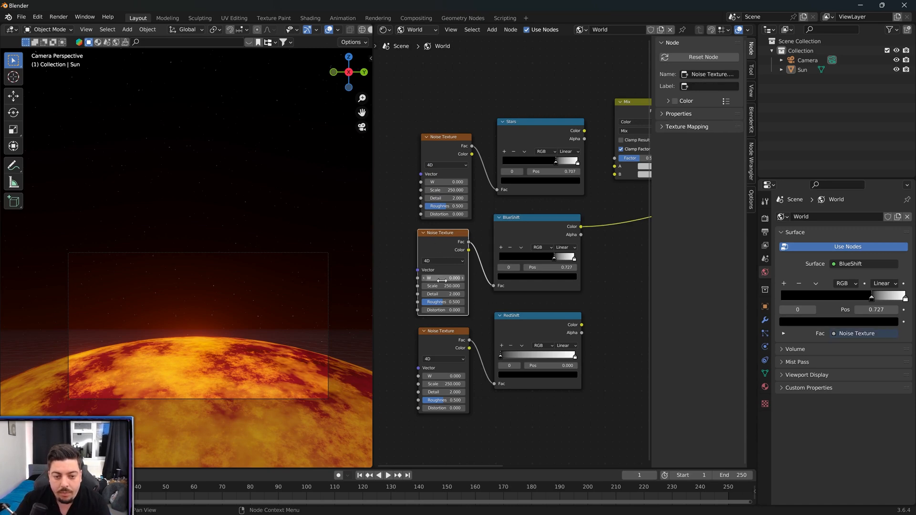
left_click_drag(441, 281, 467, 280)
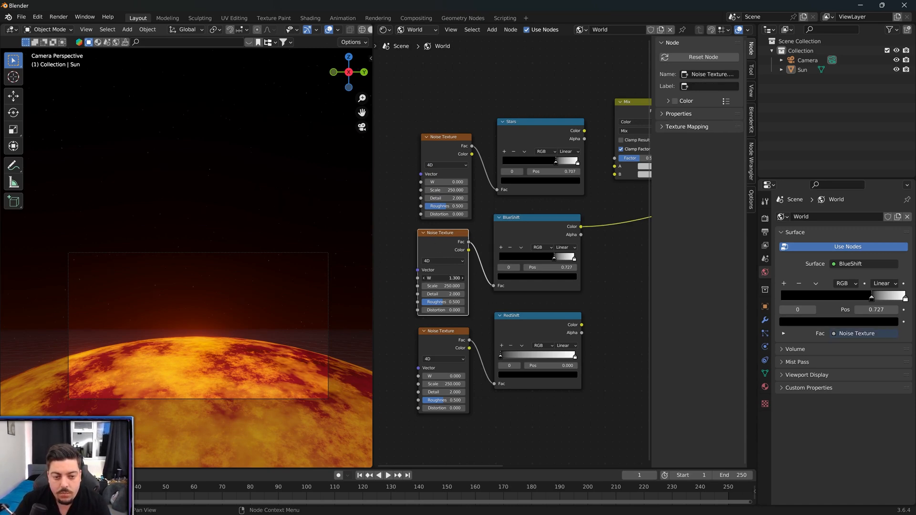
left_click(574, 259)
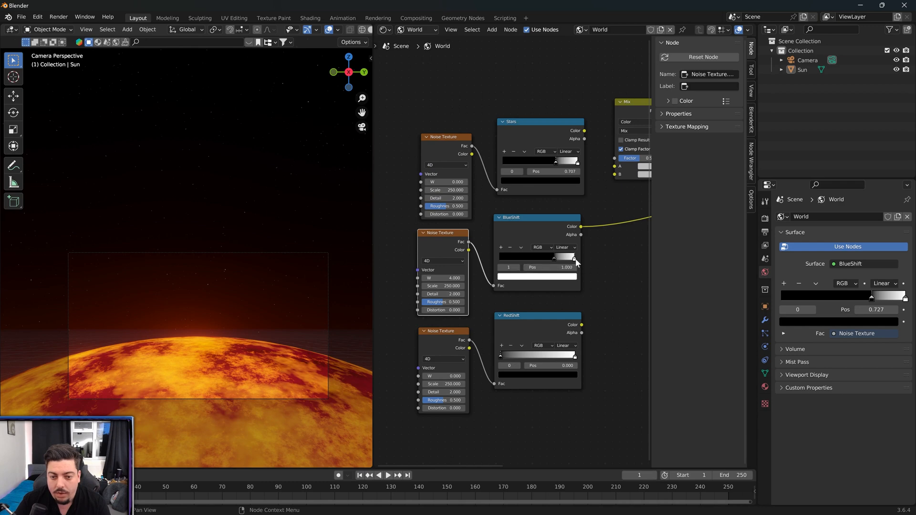
left_click(543, 277)
left_click_drag(542, 197, 536, 187)
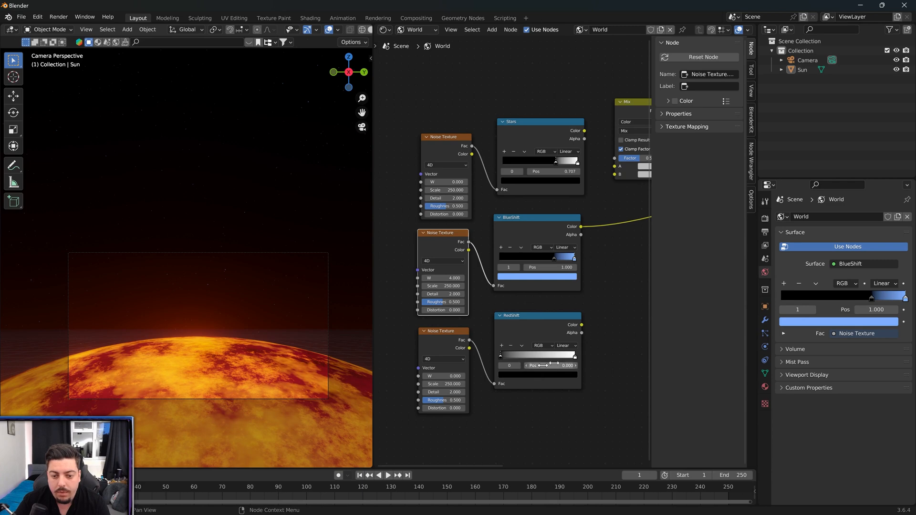
- Move the RedShift ramp's black stop to about 0.689 and preview that ramp as the world surface
left_click_drag(500, 357, 533, 361)
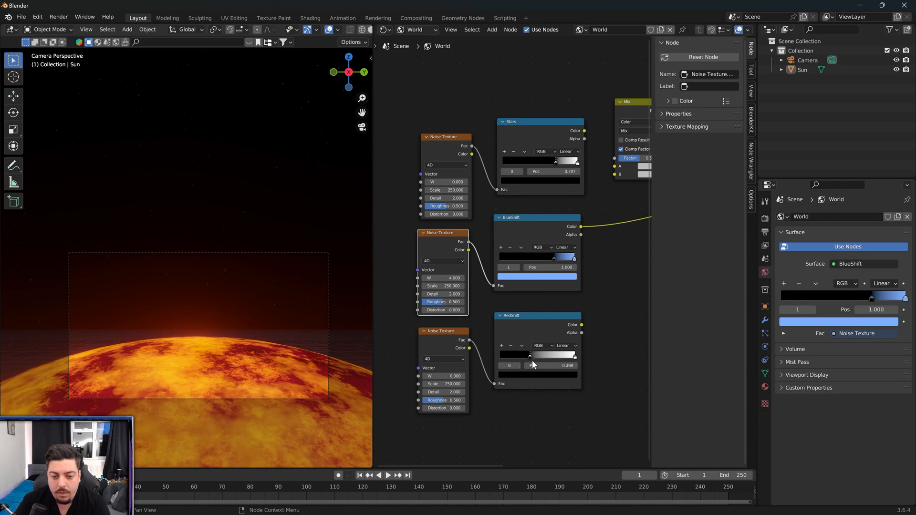
left_click(535, 330, "ctrl+shift")
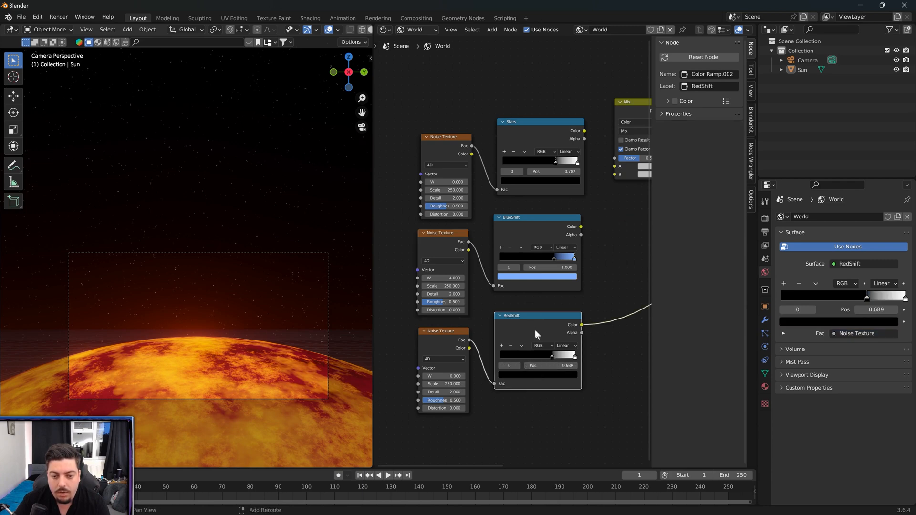
- Change the RedShift ramp's white stop to a dark red with full saturation
left_click(575, 358)
left_click(544, 375)
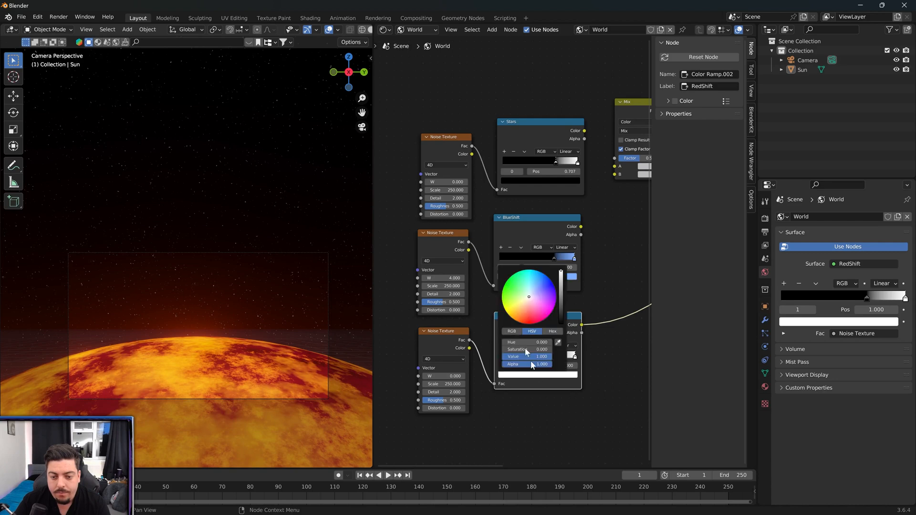
left_click(534, 313)
left_click_drag(534, 313, 539, 322)
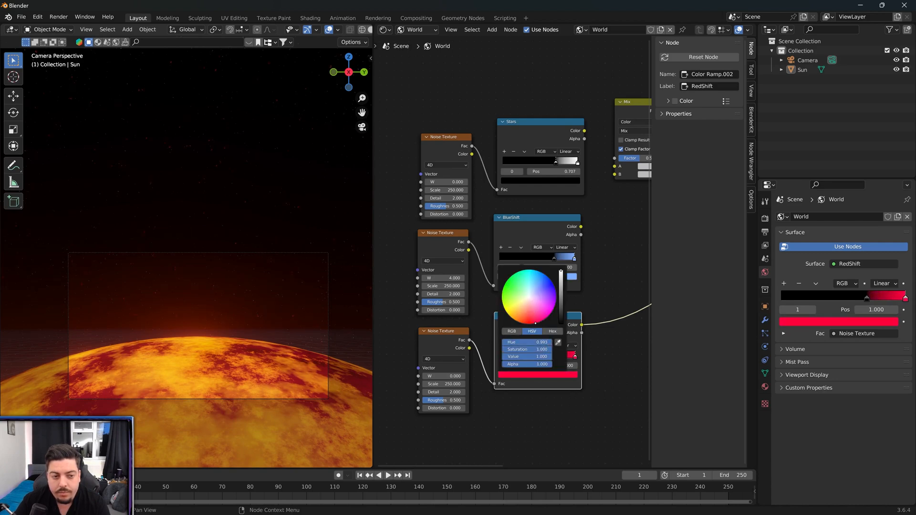
left_click_drag(561, 298, 561, 289)
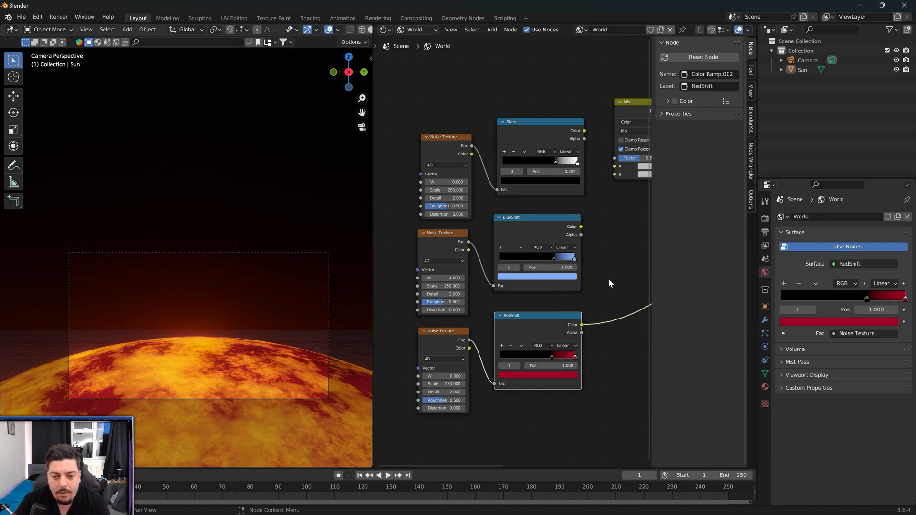
- Set the W value of the RedShift layer's Noise Texture to 6
middle_click_drag(609, 279, 588, 286)
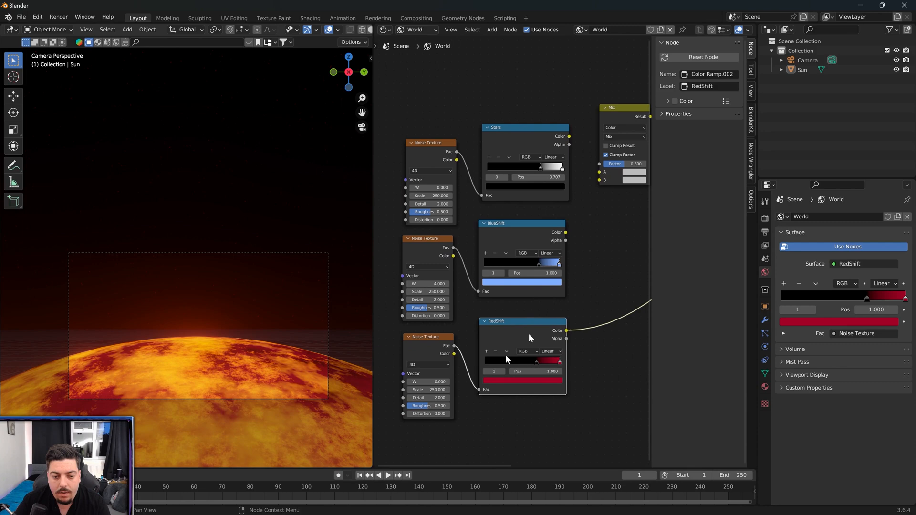
left_click(435, 382)
type("6")
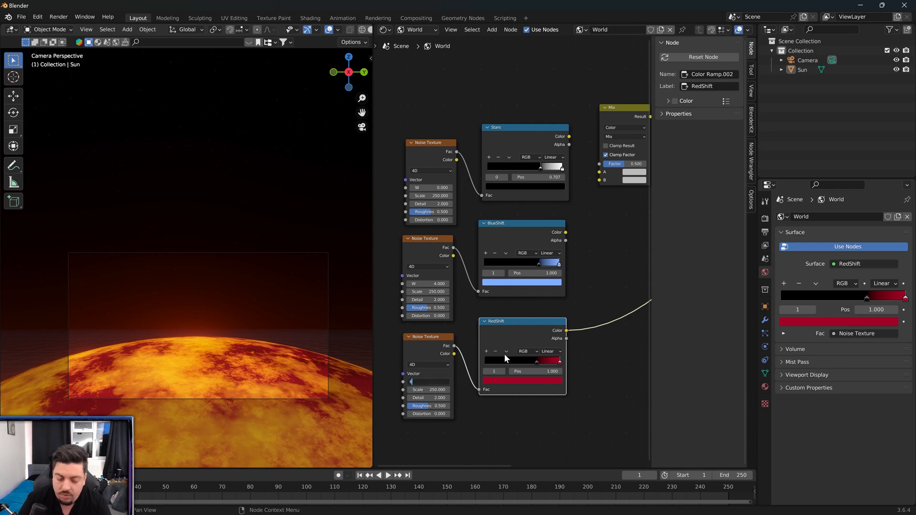
key("Return")
- Connect the Stars and BlueShift colors to the first Mix node's A and B, then its result and RedShift to the second Mix
middle_click_drag(619, 262, 514, 273)
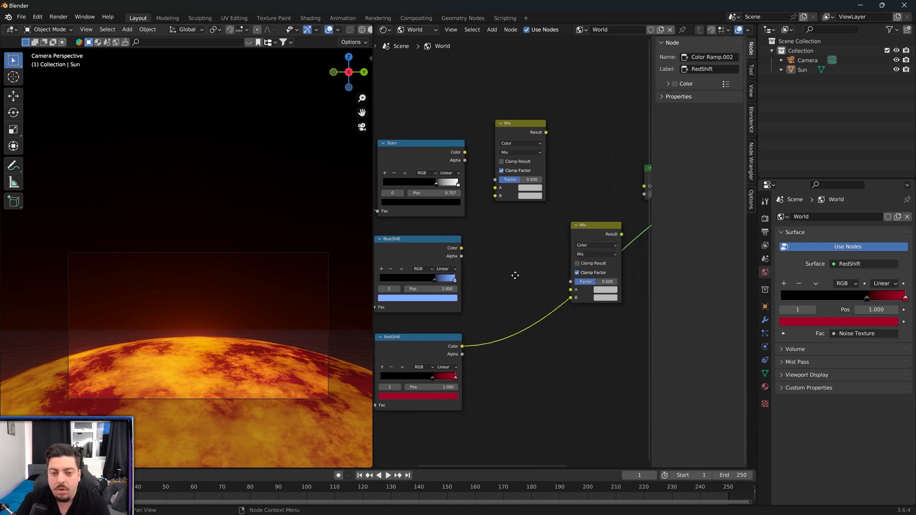
left_click_drag(466, 151, 497, 187)
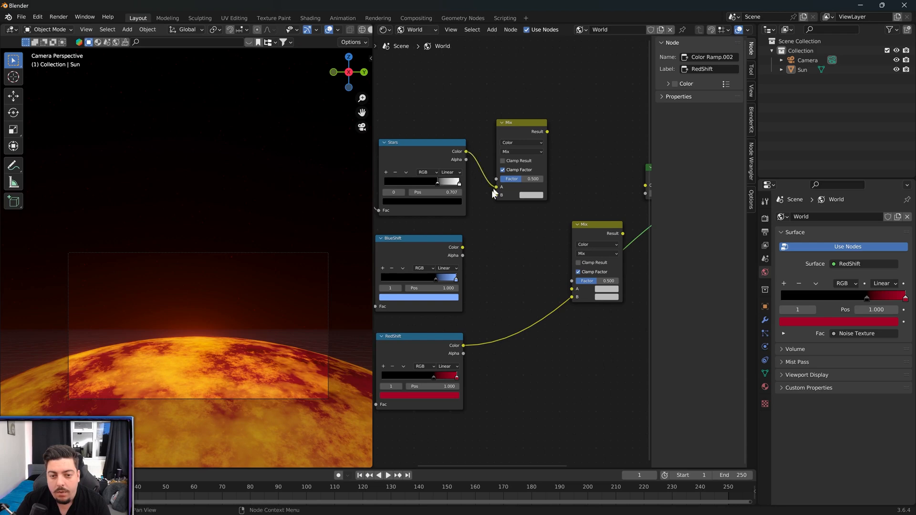
left_click_drag(462, 248, 479, 232)
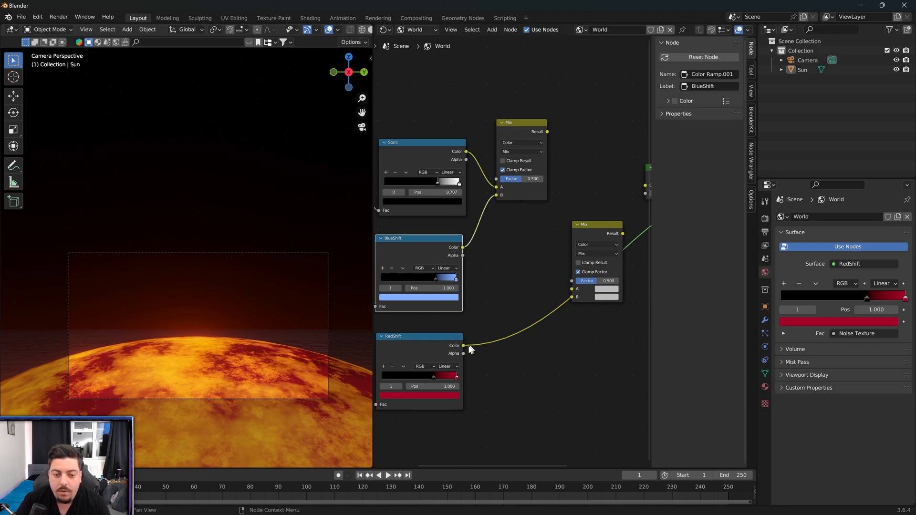
left_click_drag(462, 346, 573, 297)
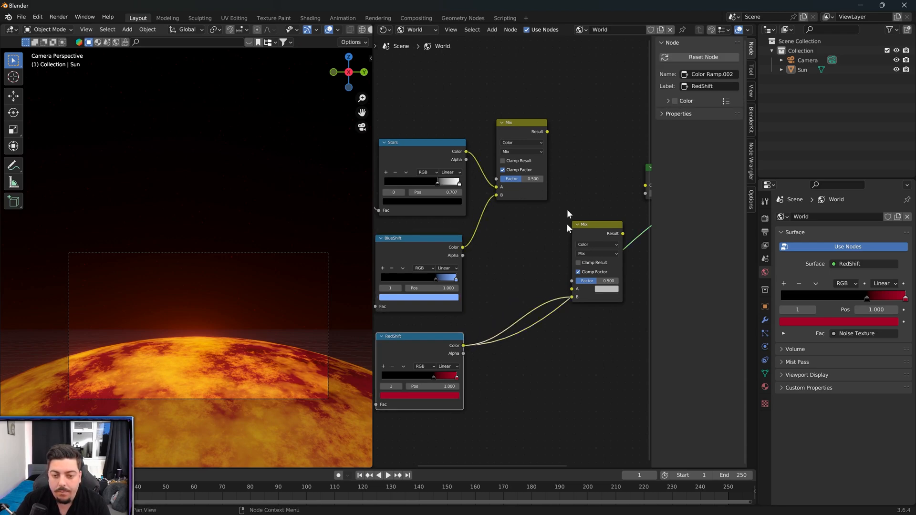
left_click_drag(546, 132, 572, 289)
- Feed the second Mix node's result into the Background color and connect the Background to the World Output surface
middle_click_drag(580, 159, 501, 157)
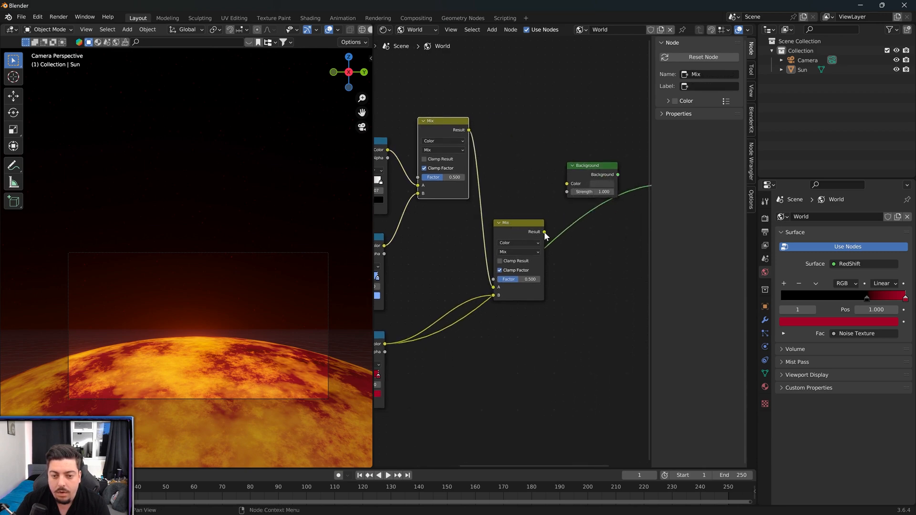
left_click_drag(544, 232, 567, 185)
middle_click_drag(595, 244, 540, 257)
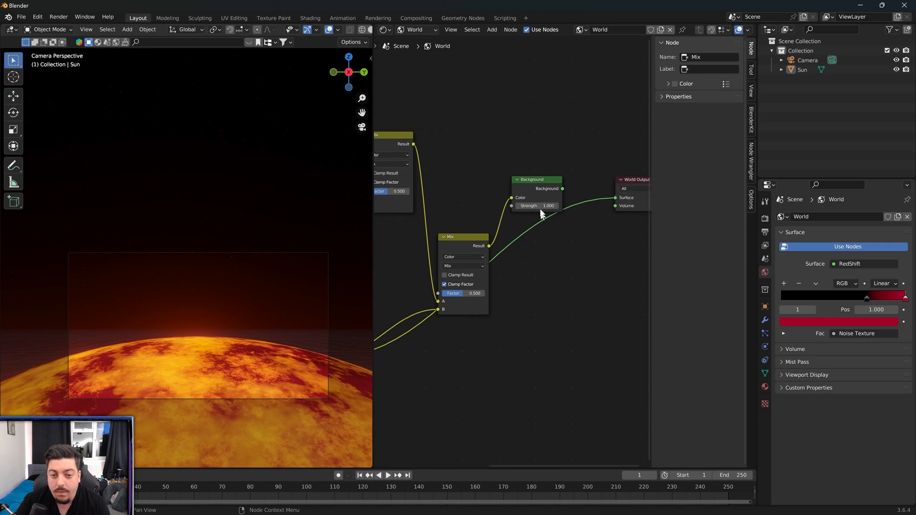
left_click(528, 190, "ctrl+shift")
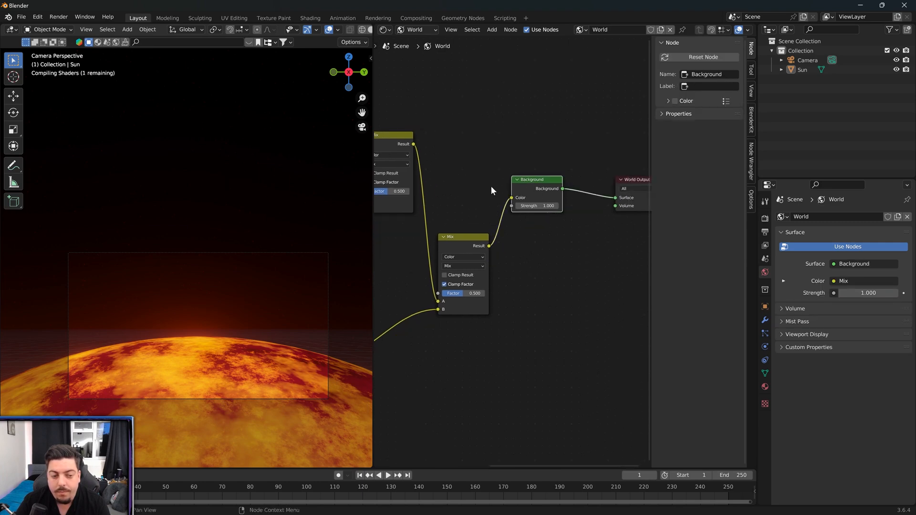
left_click(430, 200)
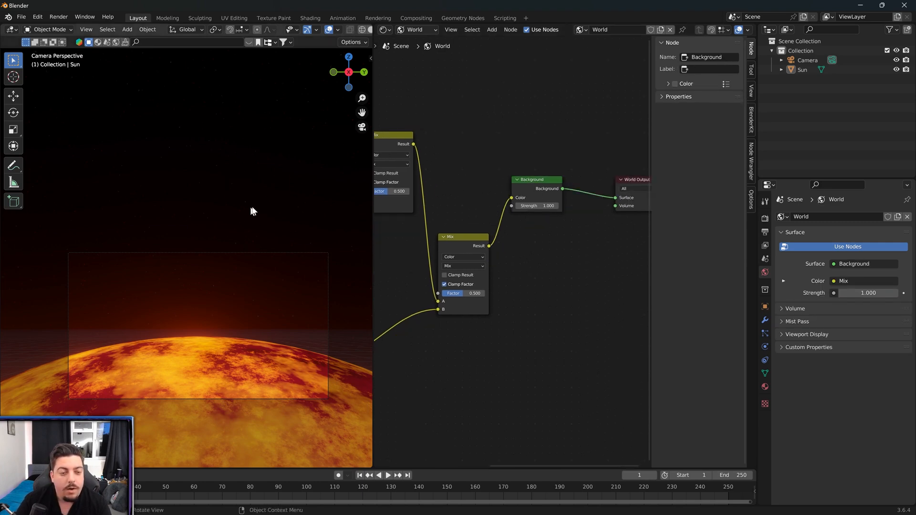
- Hide the Sun object in the viewport to inspect the starfield up close
left_click(897, 71)
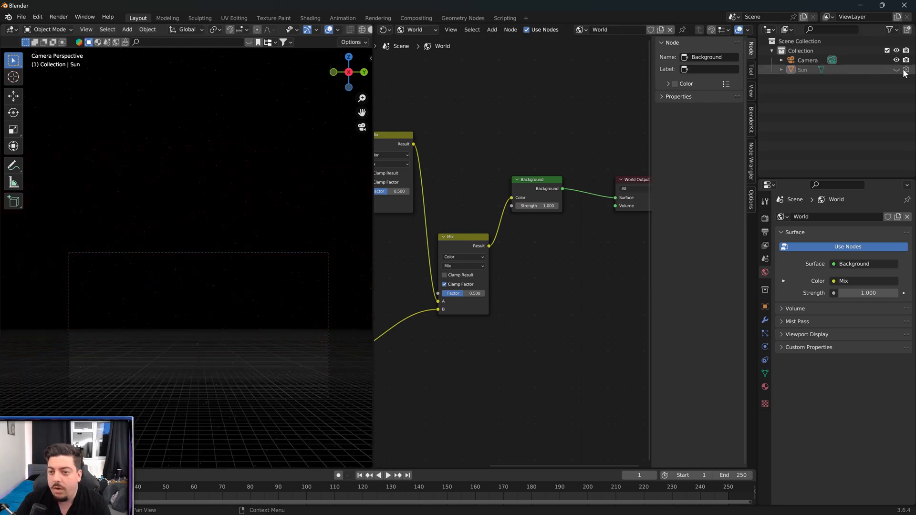
scroll(252, 353, "up", 4)
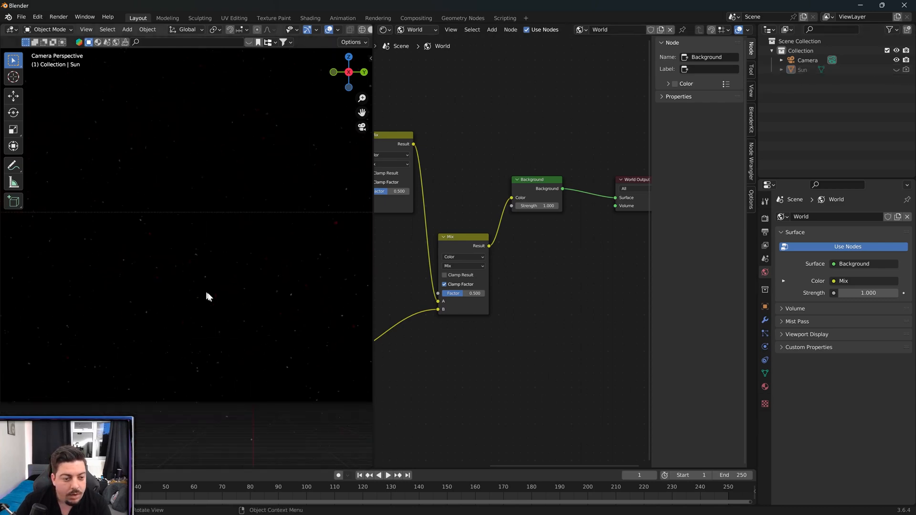
- Darken the RedShift ramp's red stop to a deep maroon and move the BlueShift ramp's black stop to about 0.745
middle_click_drag(445, 358, 609, 300)
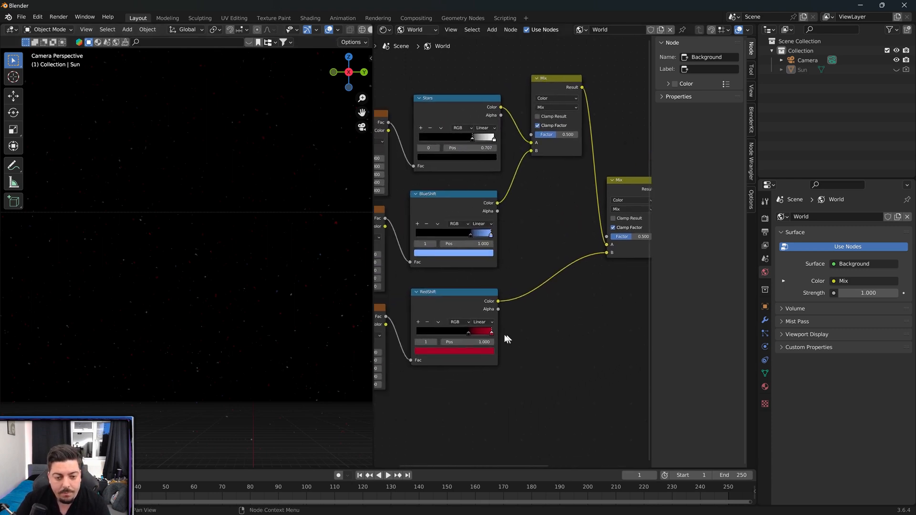
left_click(470, 353)
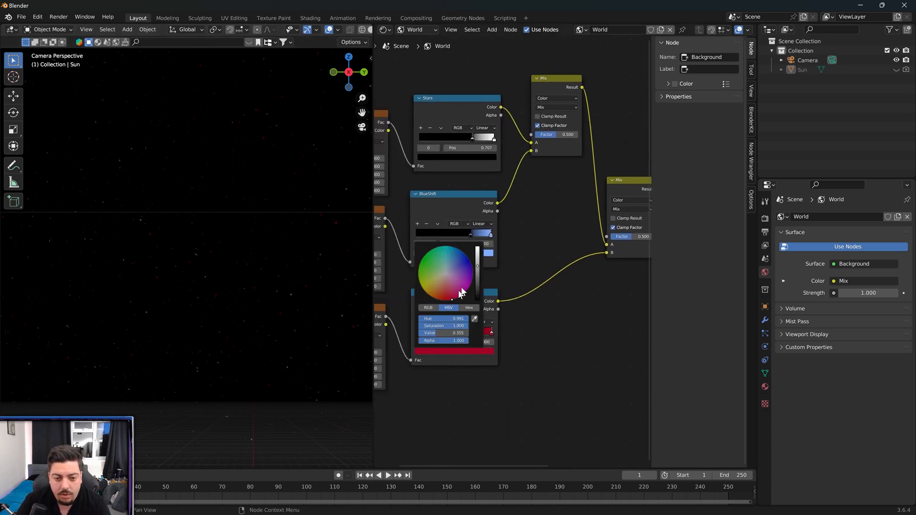
left_click(477, 278)
left_click_drag(477, 278, 452, 291)
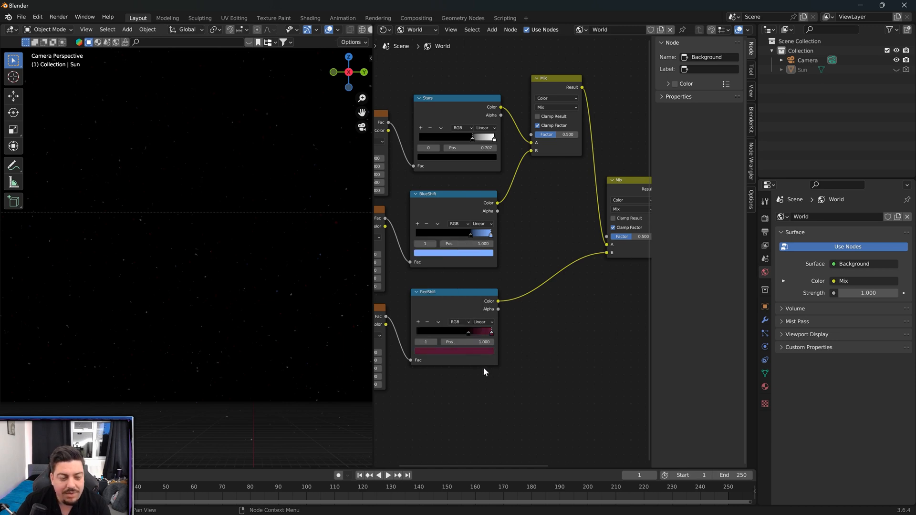
left_click(471, 235)
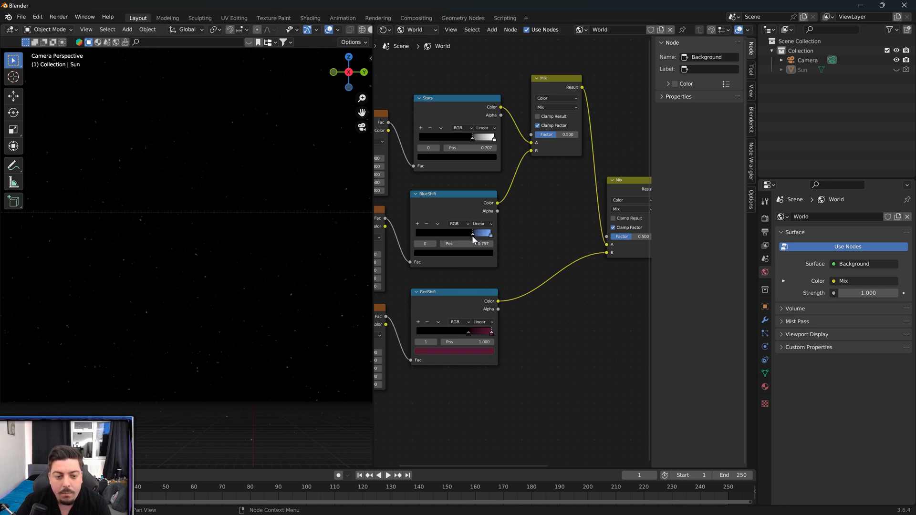
- Set the Scale of the RedShift, BlueShift and Stars Noise Texture nodes to 300
scroll(443, 352, "up", 5, "ctrl")
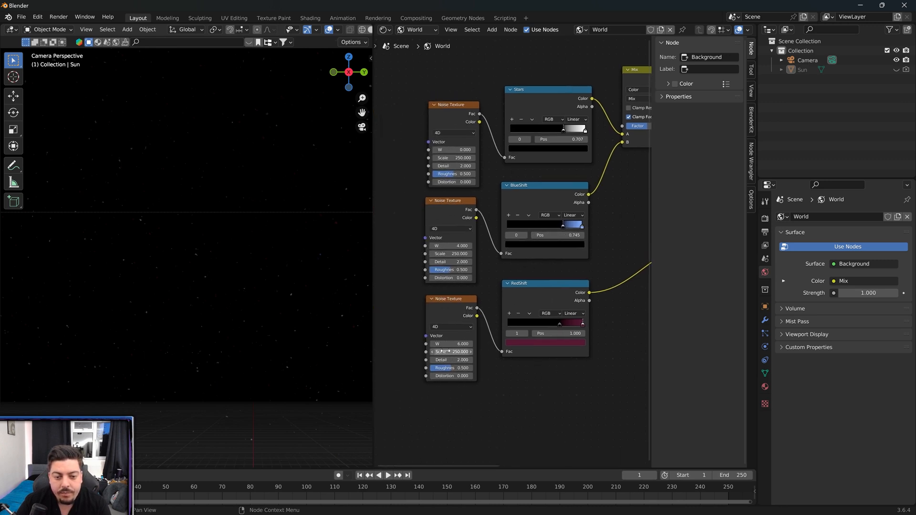
left_click(443, 351)
type("3")
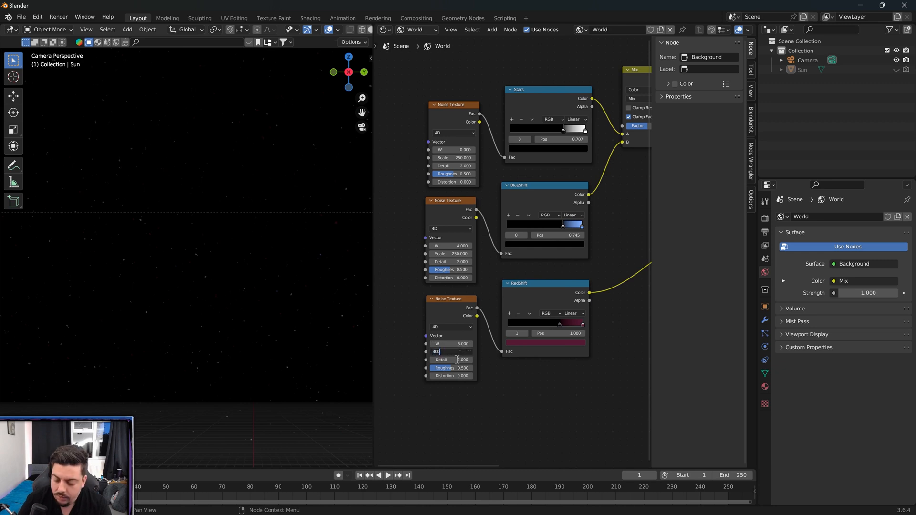
type("00")
key("Return")
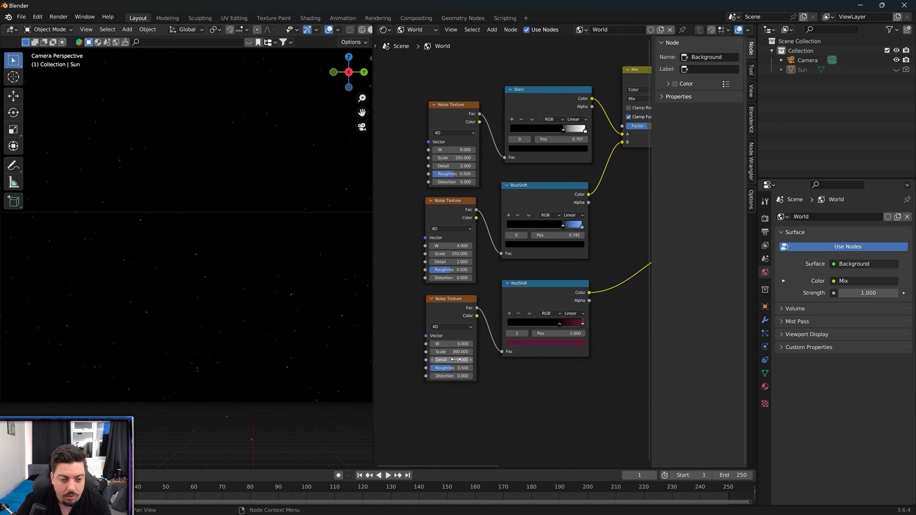
left_click(457, 254)
type("30")
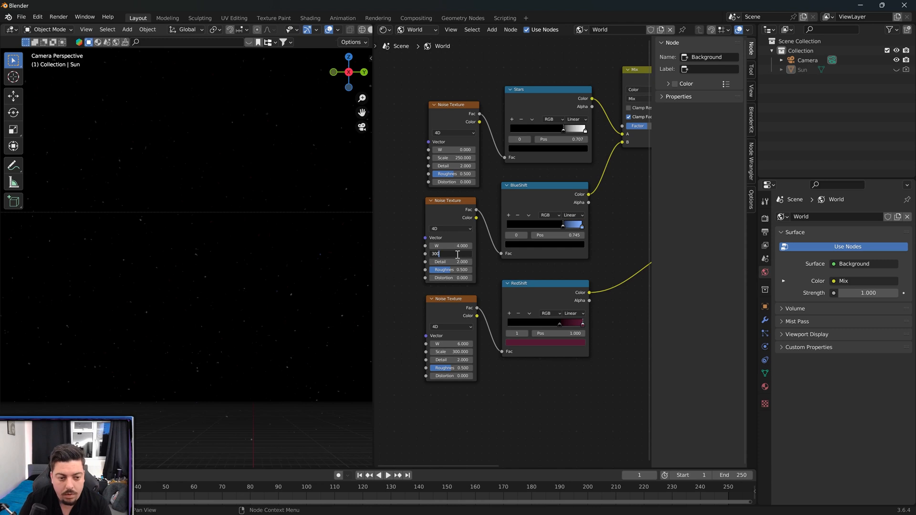
type("0")
key("Return")
left_click(457, 158)
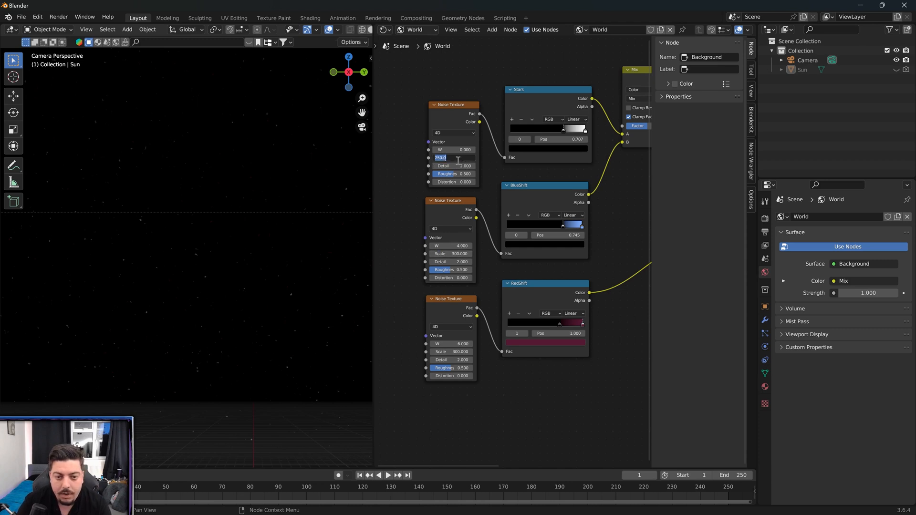
type("300")
key("Return")
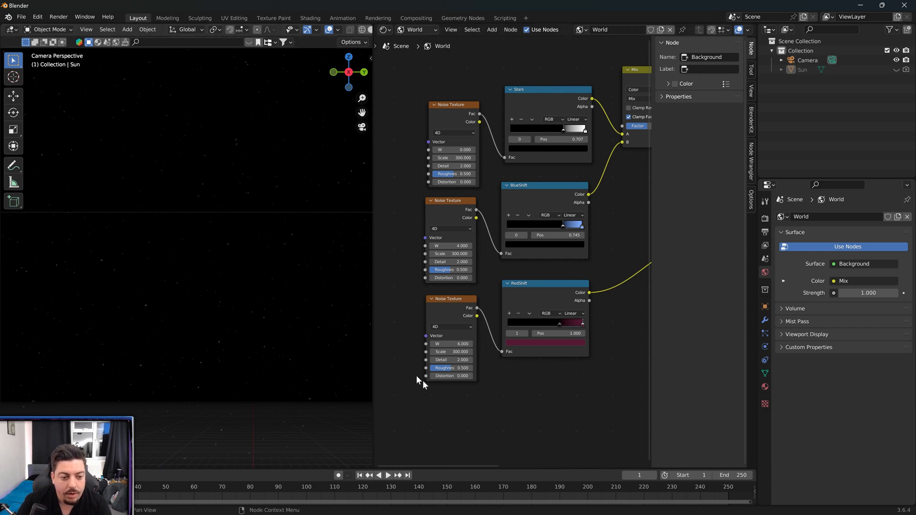
- Reduce the Roughness of all three Noise Texture nodes to 0
middle_click_drag(575, 397, 541, 404)
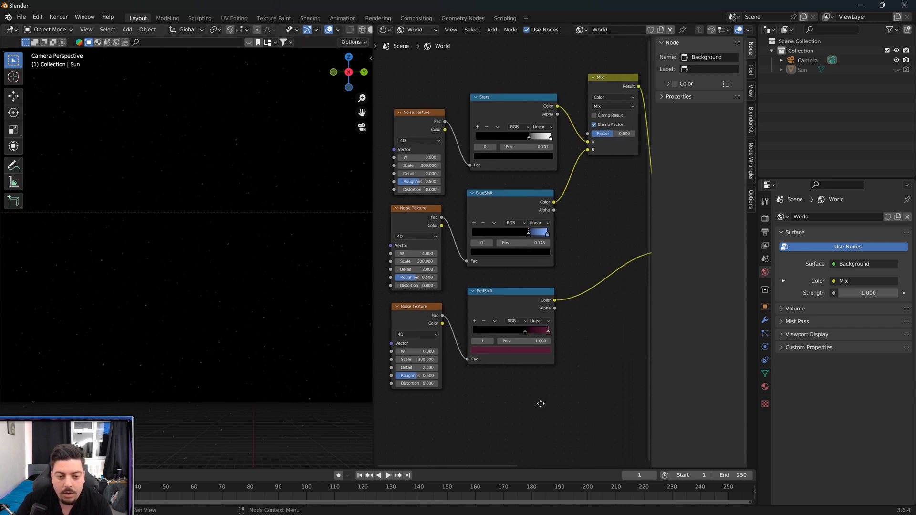
left_click_drag(432, 277, 408, 277)
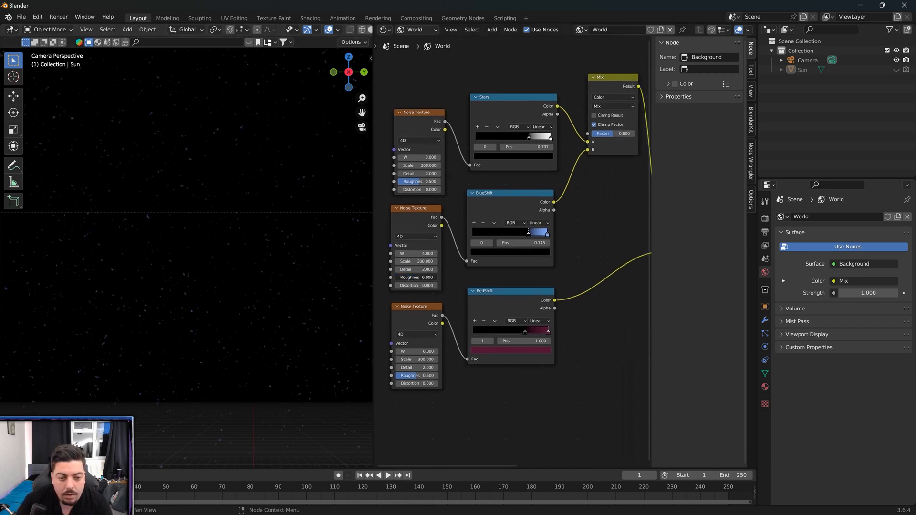
left_click_drag(432, 375, 394, 374)
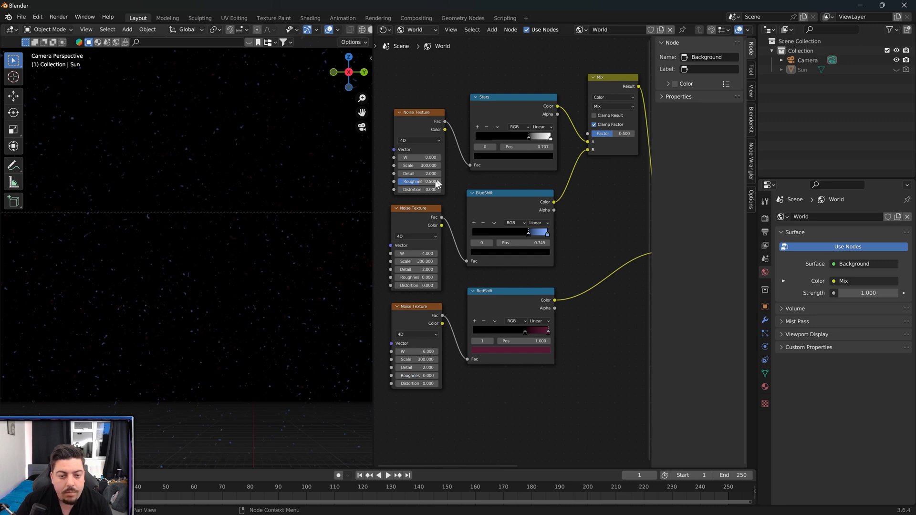
left_click_drag(420, 181, 397, 182)
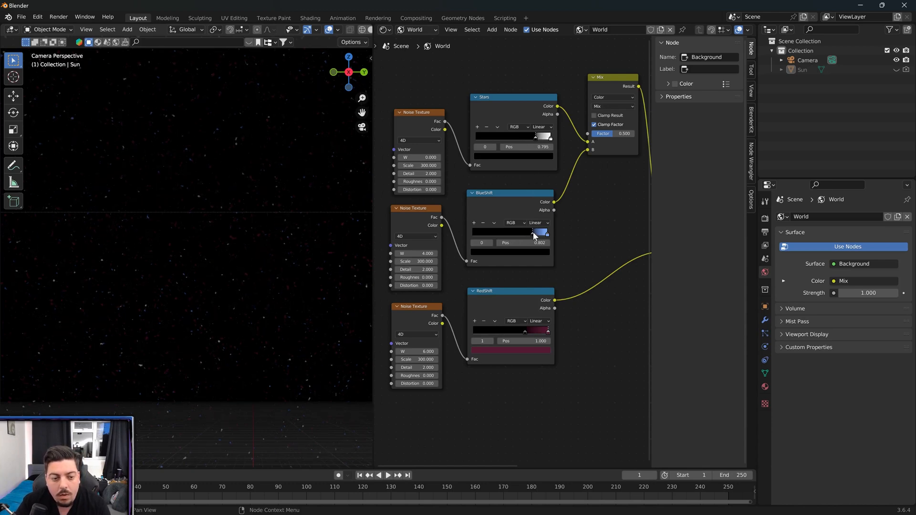
- Move the black stop to about 0.820 on the BlueShift ramp and about 0.764 on the RedShift ramp
left_click_drag(533, 232, 535, 232)
left_click(525, 331)
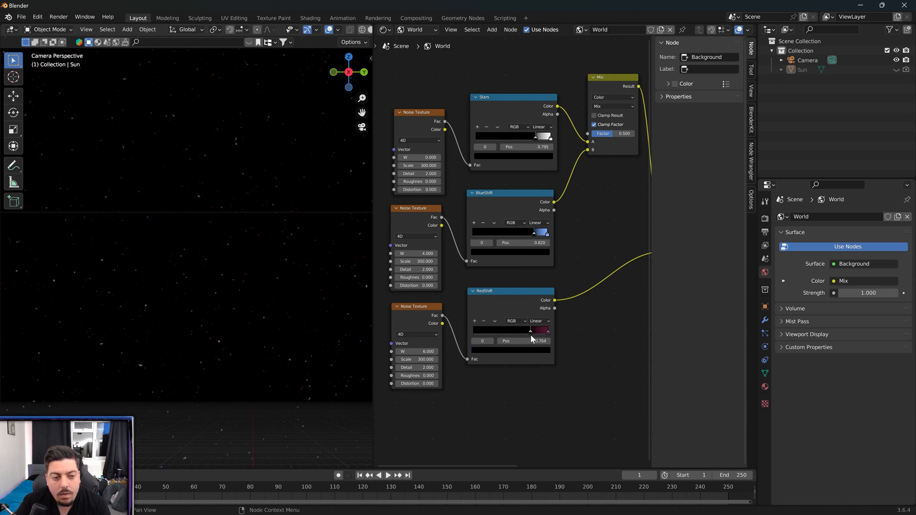
- Change the RedShift ramp's maroon end stop to a bright pink at full value
left_click(548, 340)
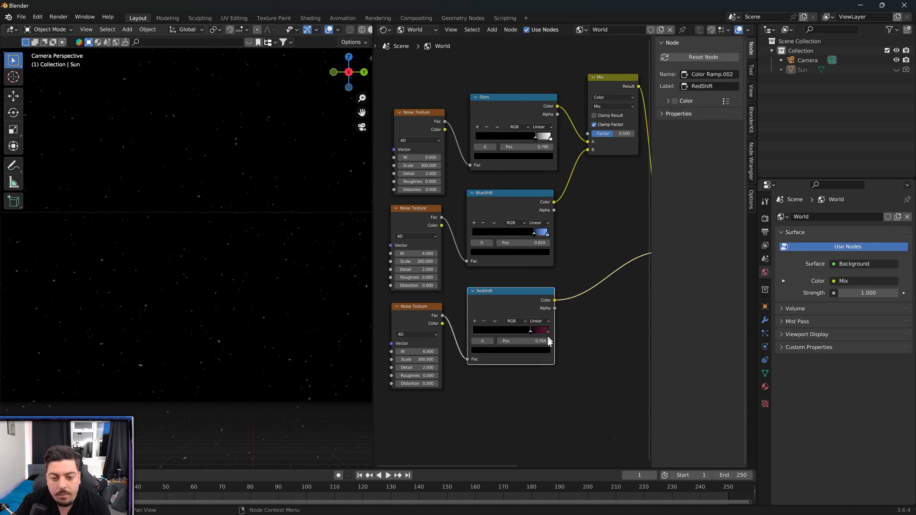
left_click(548, 332)
left_click(530, 350)
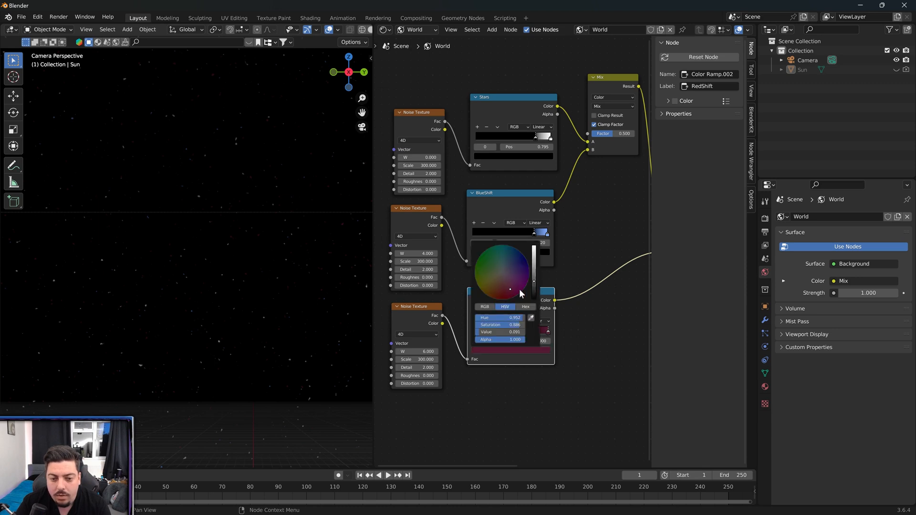
scroll(518, 291, "up", 5)
left_click_drag(512, 293, 510, 282)
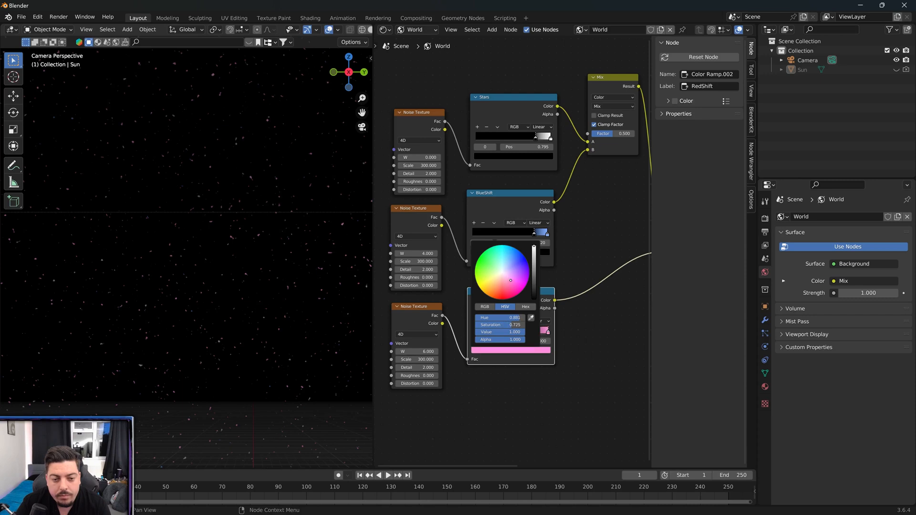
- Set the RedShift Noise Texture's Scale to 150 and its Detail to 0
left_click(419, 361)
type("150")
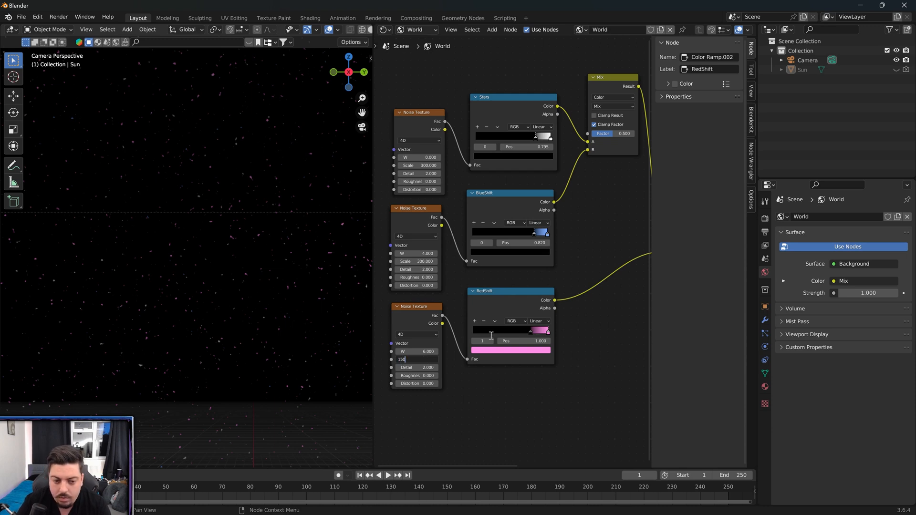
key("Return")
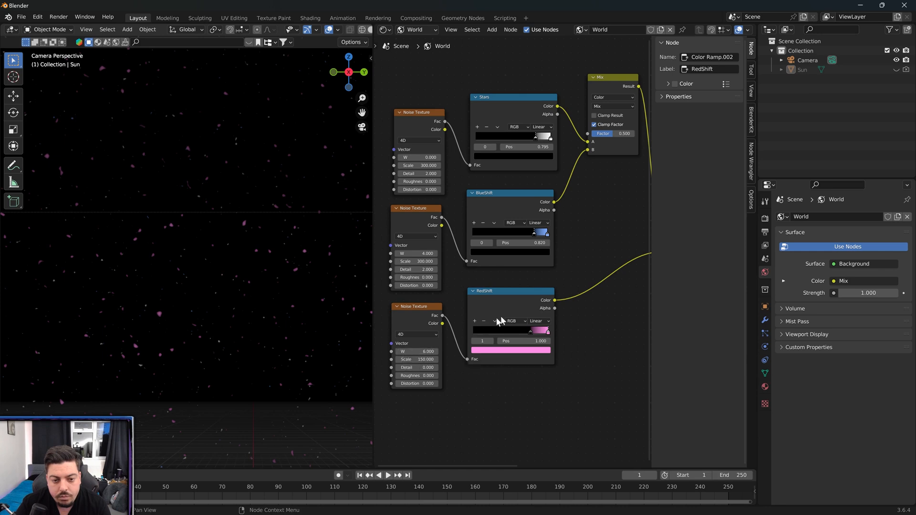
- Move the RedShift ramp's black stop to about 0.845 to thin out the pink stars
left_click(531, 331)
left_click_drag(532, 331, 537, 333)
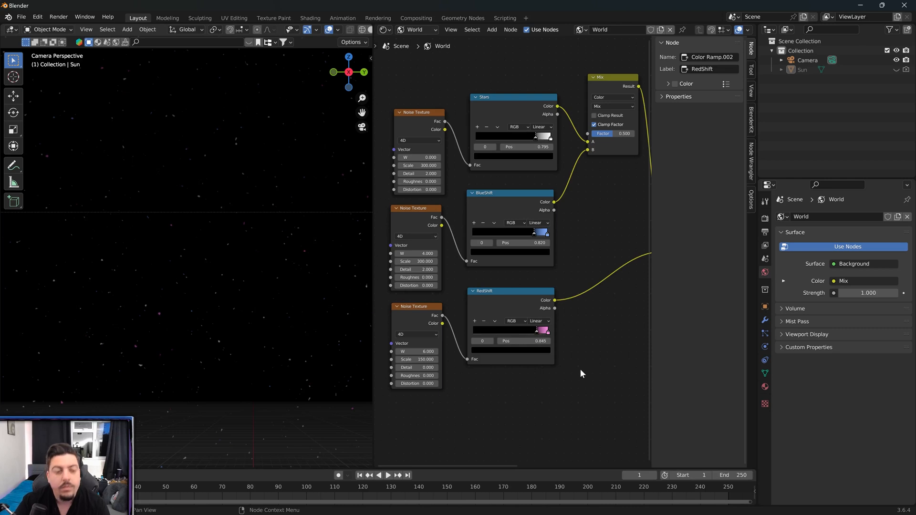
middle_click_drag(601, 342, 549, 368)
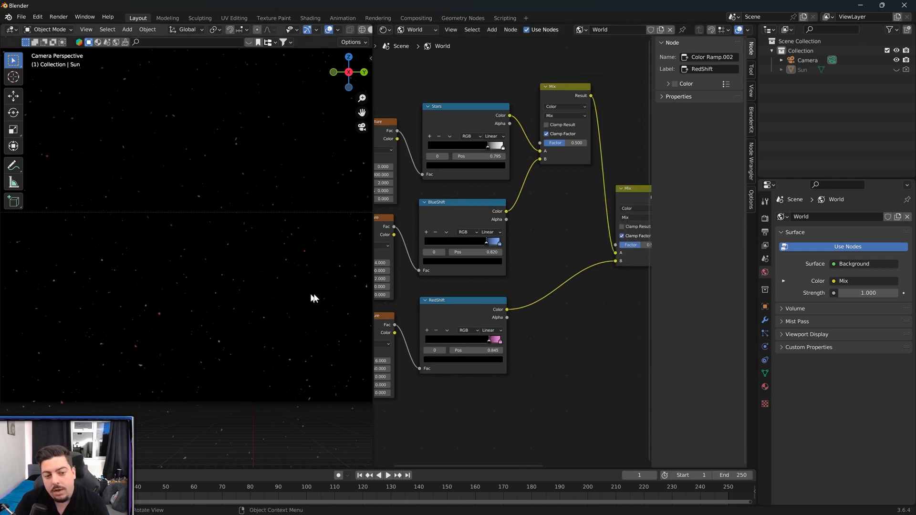
scroll(298, 302, "down", 3)
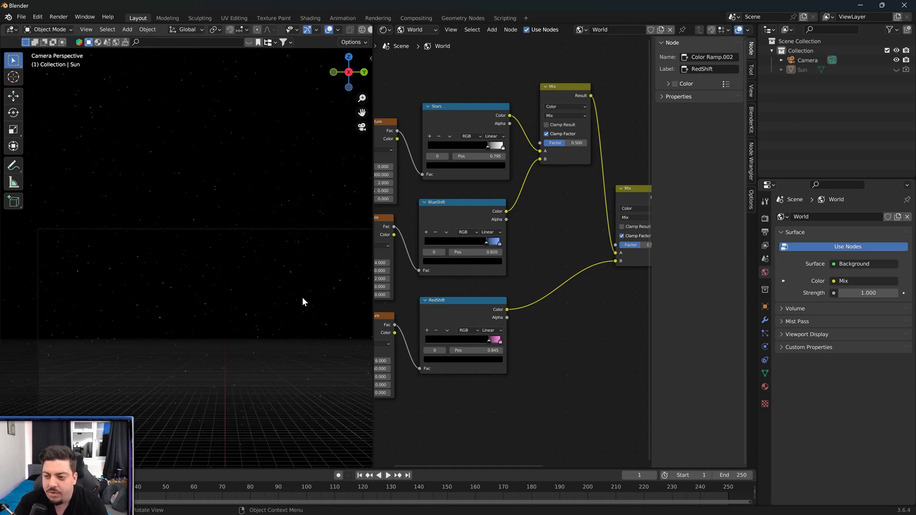
- Delete the World's Background node and add an Emission shader in its place between the last Mix node and World Output
middle_click_drag(570, 352, 393, 362)
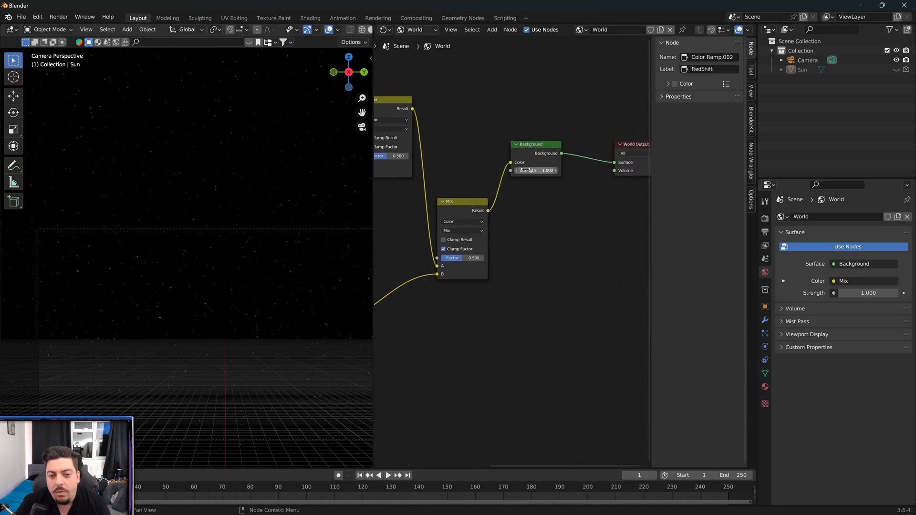
left_click(522, 151)
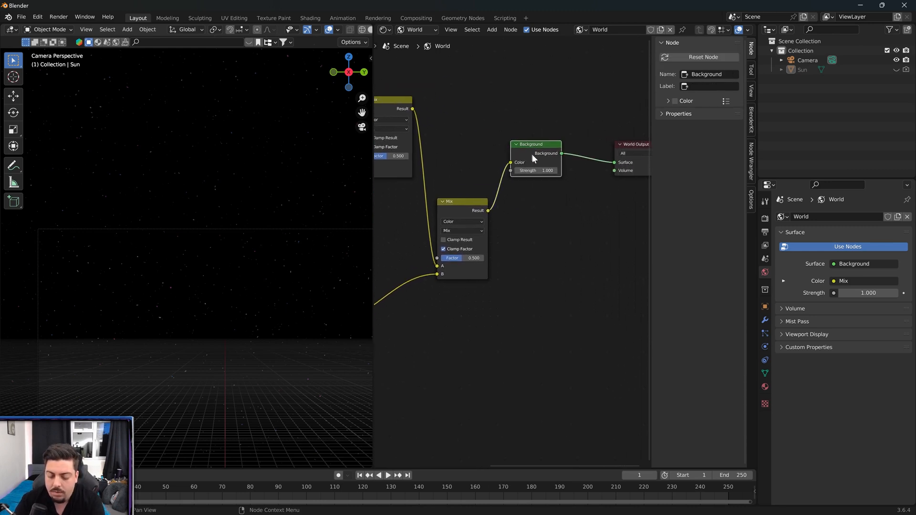
key("x")
key("shift+a")
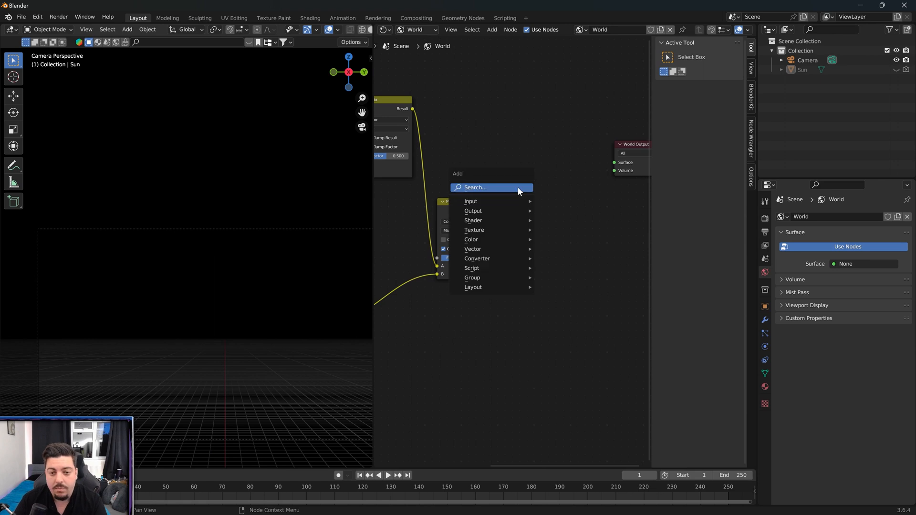
left_click(518, 188)
type("emis")
key("Return")
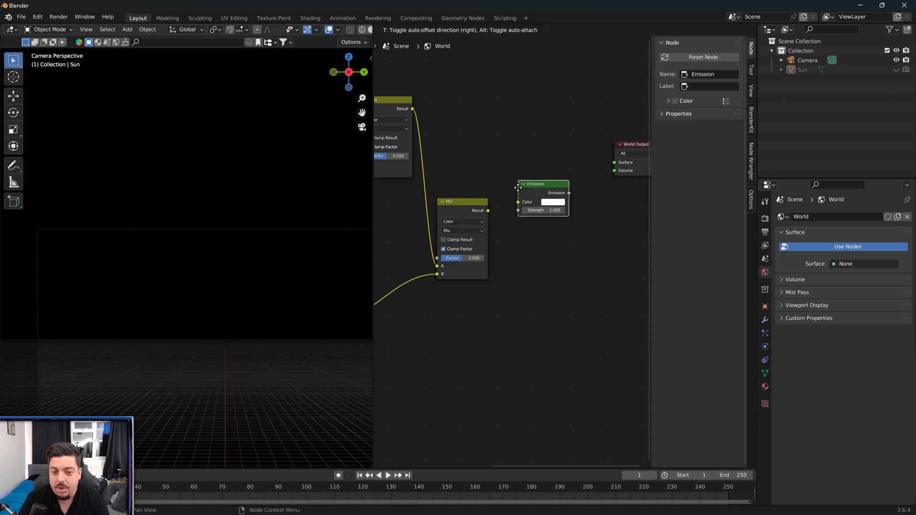
left_click(526, 162)
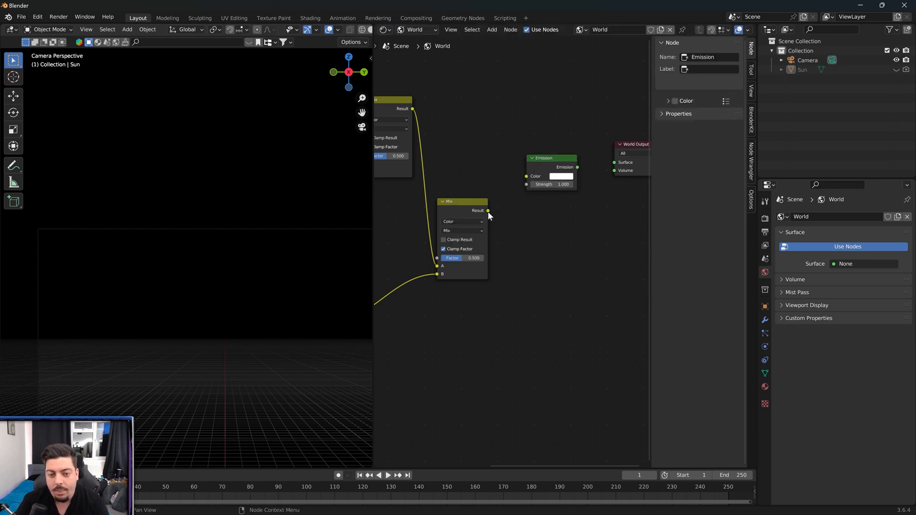
- Link the last Mix result through the Emission Color to the World Output's Surface, and set the Emission Strength to 15
left_click_drag(488, 210, 526, 176)
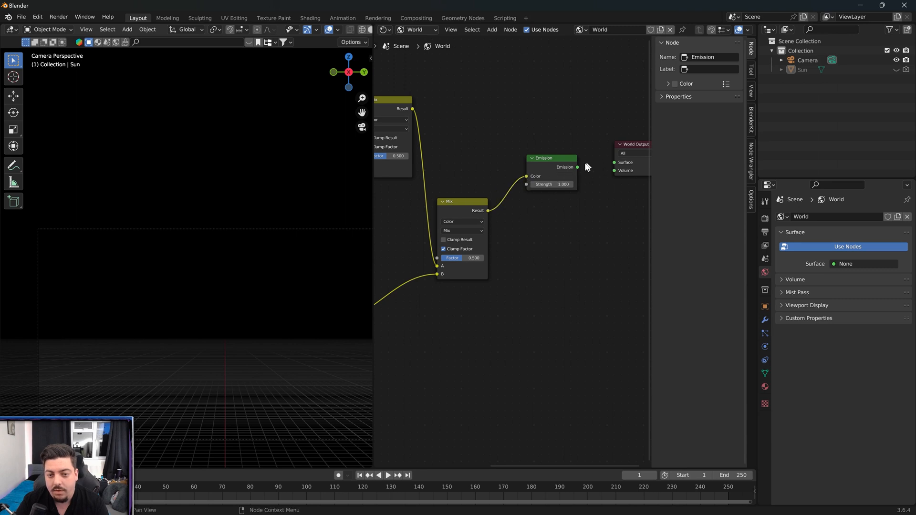
left_click_drag(580, 168, 609, 168)
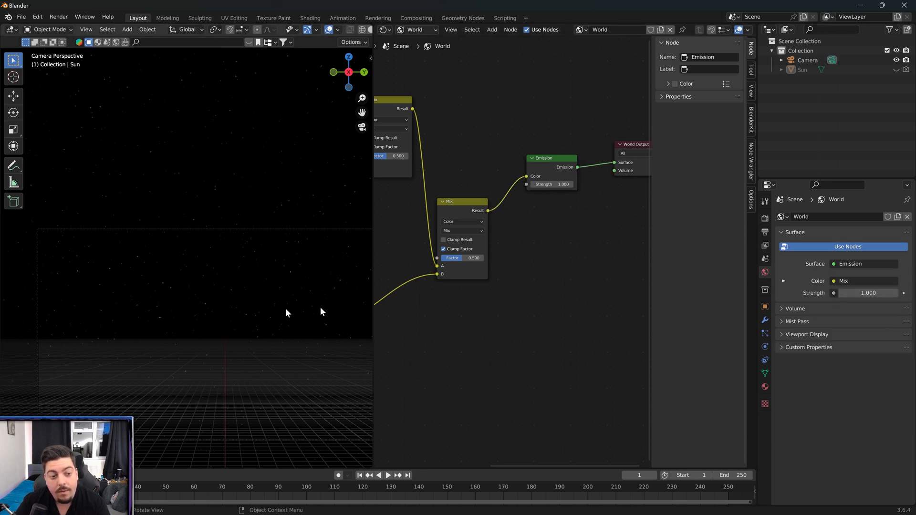
left_click(552, 184)
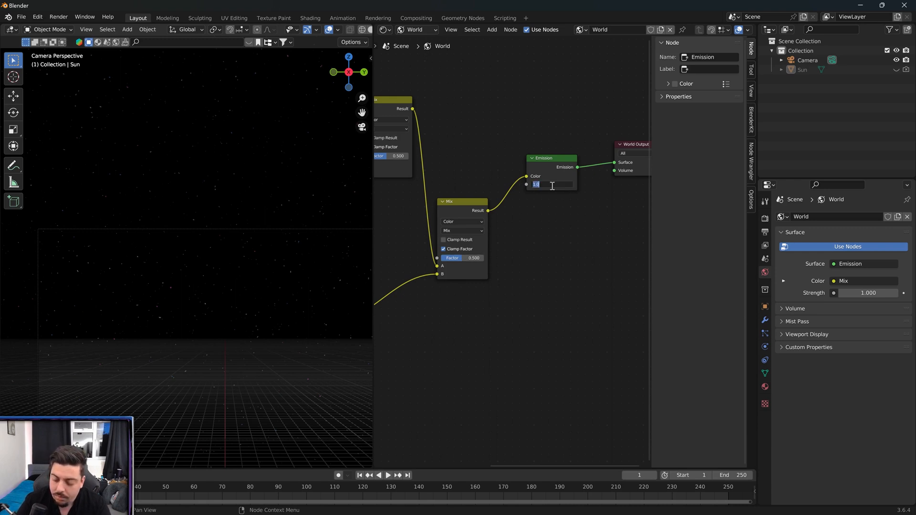
type("15")
key("Return")
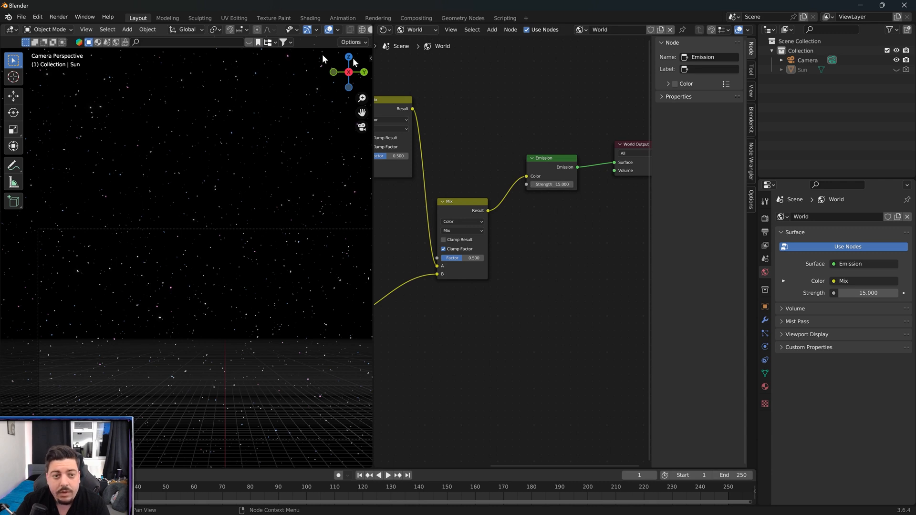
- Make the Sun object visible in the viewport and in renders, and check it against the stars from the camera
left_click(897, 69)
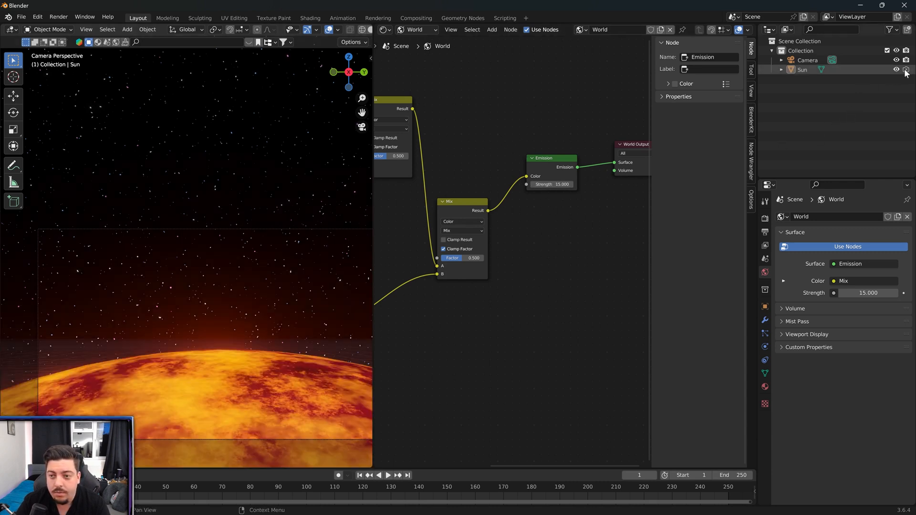
left_click(907, 70)
mouse_move(299, 301)
middle_mouse_down()
mouse_move(280, 271)
mouse_move(303, 286)
middle_mouse_up()
middle_click_drag(247, 255, 278, 261)
scroll(195, 244, "down", 5)
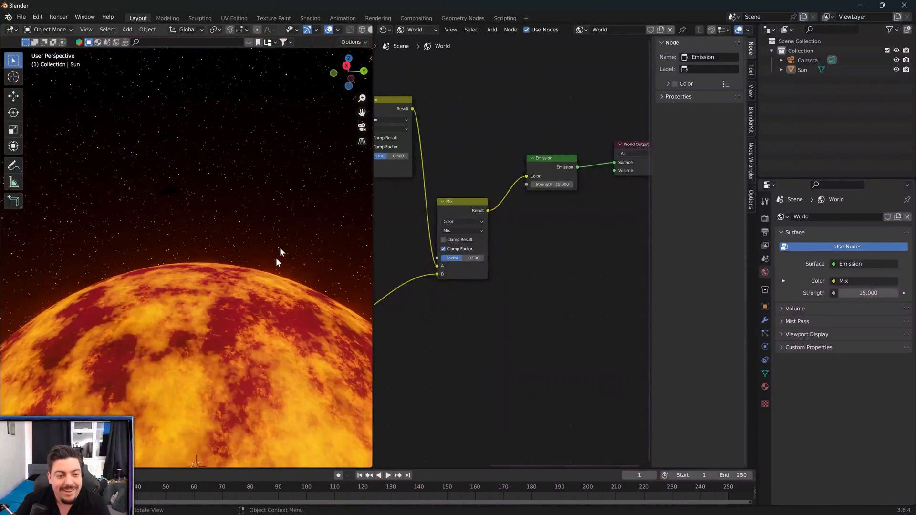
left_click(361, 127)
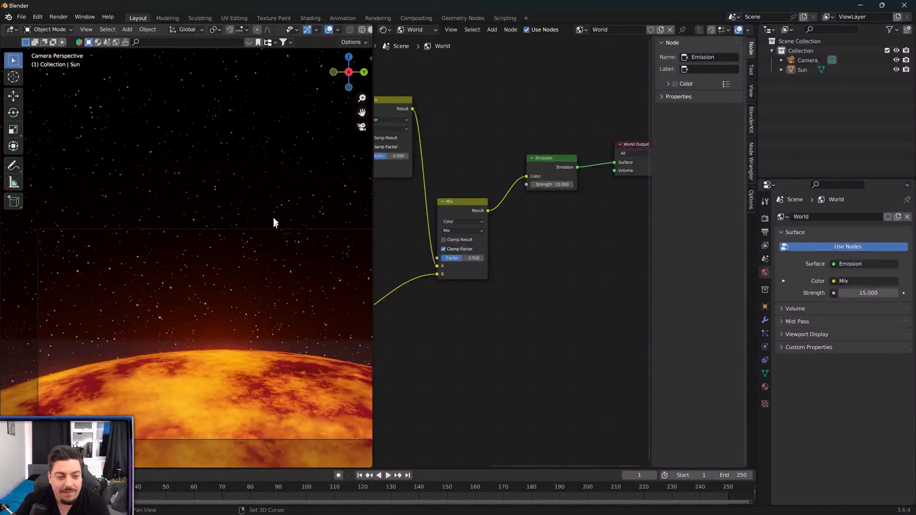
- Examine the sun and starfield from several angles, with viewport overlays off and on, and finish in the camera view
scroll(225, 190, "down", 1)
middle_click_drag(226, 190, 233, 228)
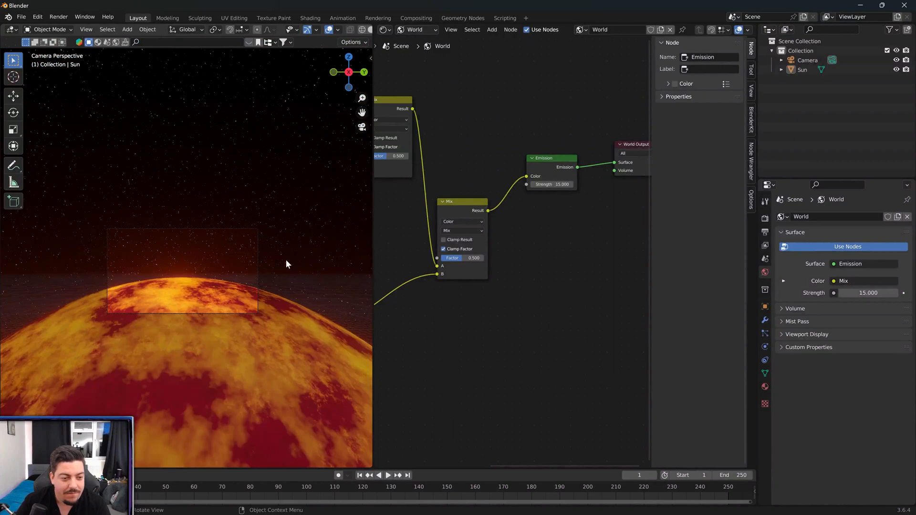
middle_click_drag(287, 262, 207, 279)
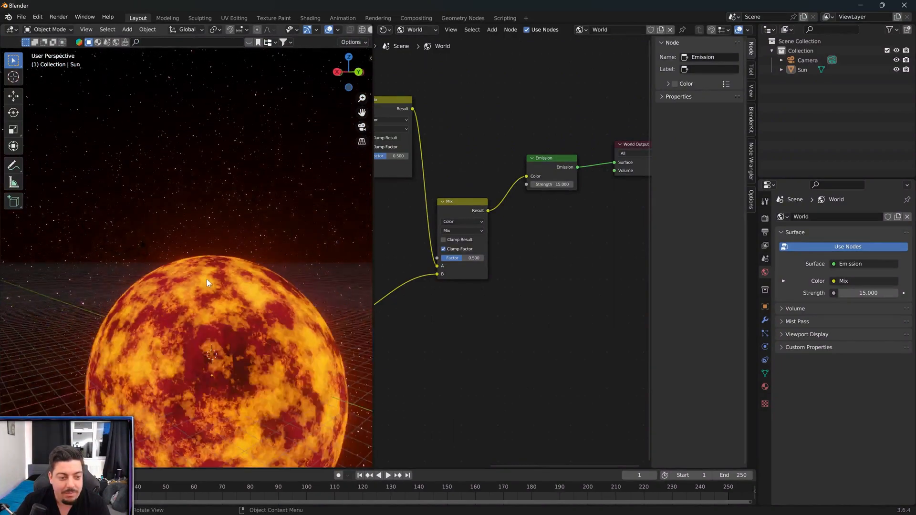
left_click(328, 31)
middle_click_drag(278, 119, 323, 123)
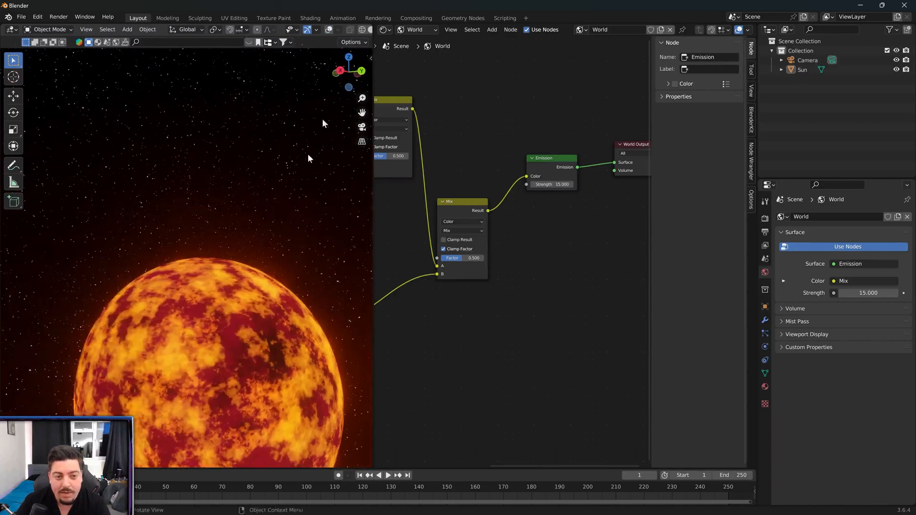
left_click(329, 30)
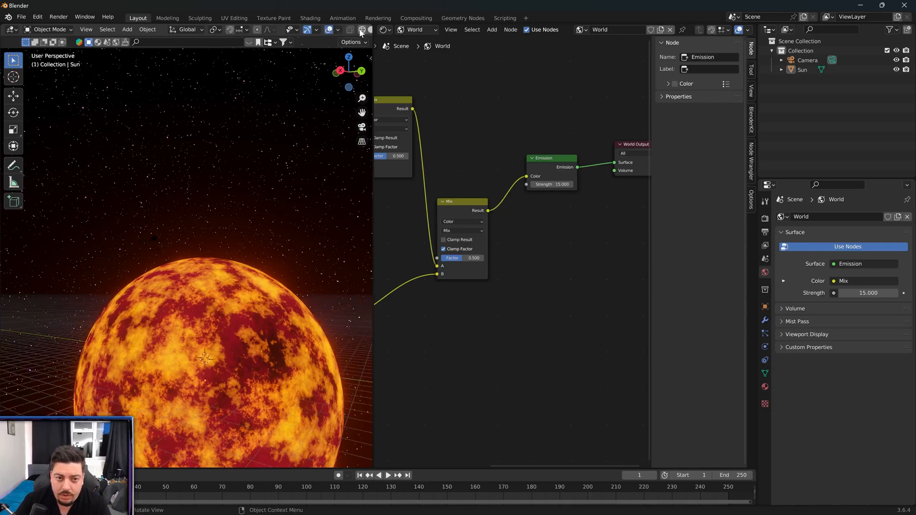
middle_click_drag(255, 211, 265, 215)
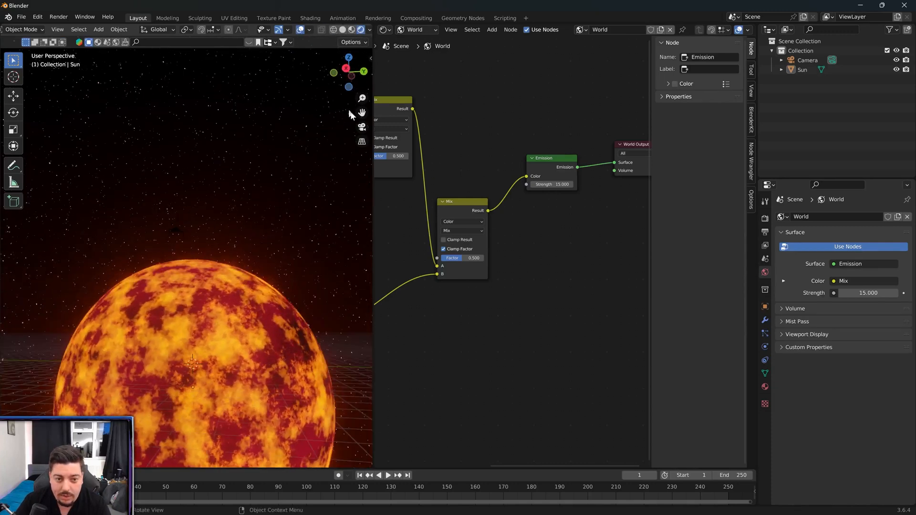
left_click(362, 127)
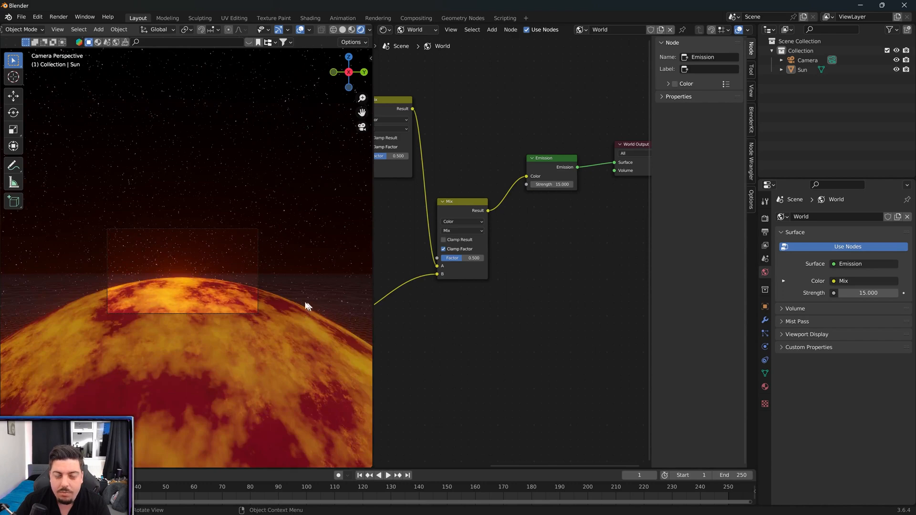
scroll(247, 314, "up", 4)
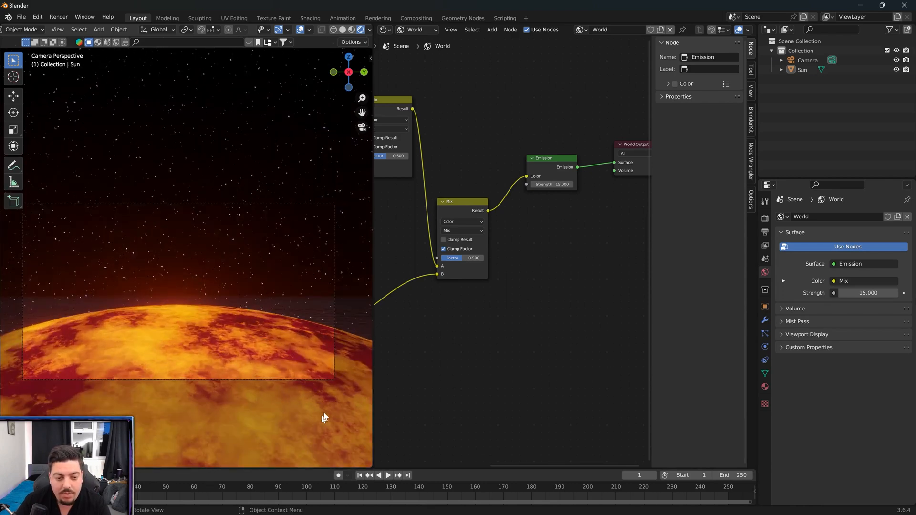
- Duplicate the Sun in place and scale the copy up to about 1.036 to form an outer shell
left_click(321, 414)
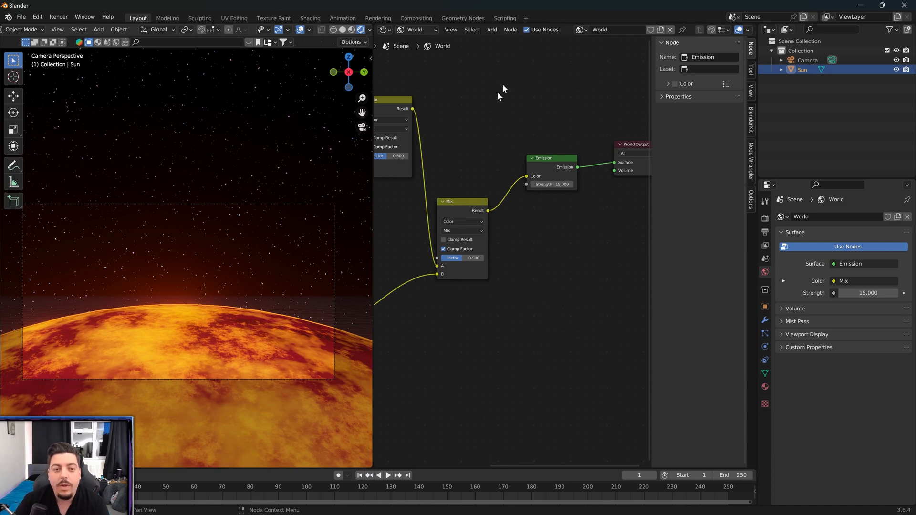
left_click_drag(372, 135, 547, 143)
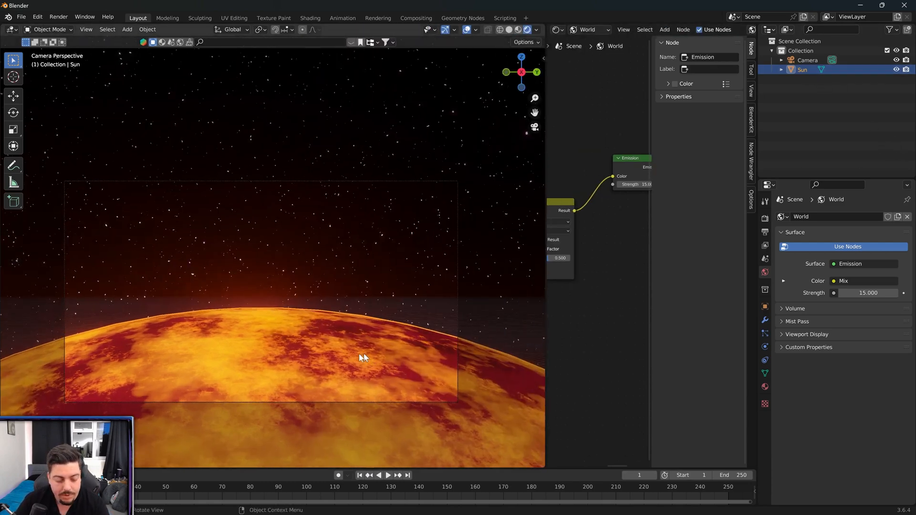
key("shift+d")
right_click(342, 354)
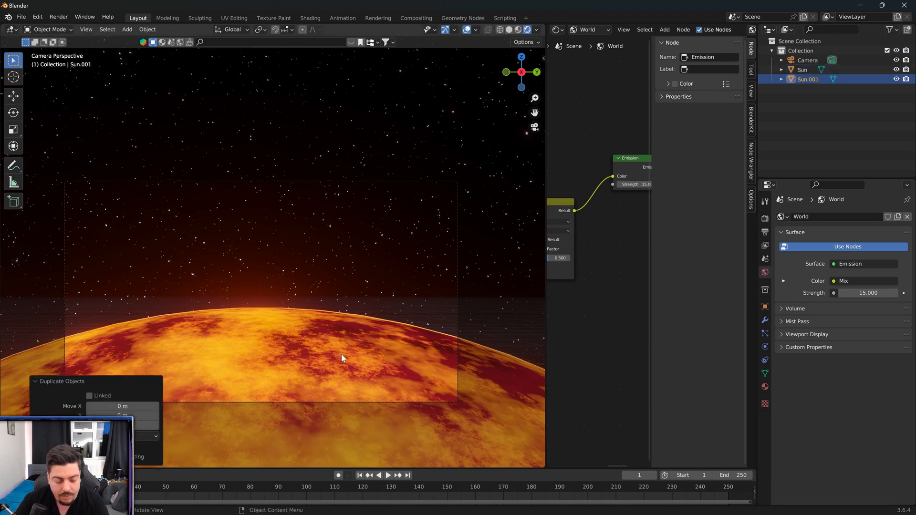
key("s")
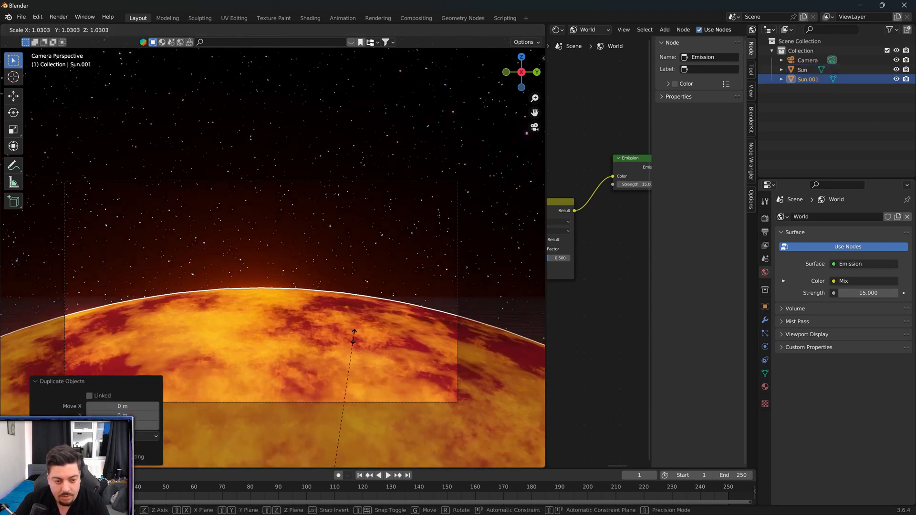
left_click(355, 338)
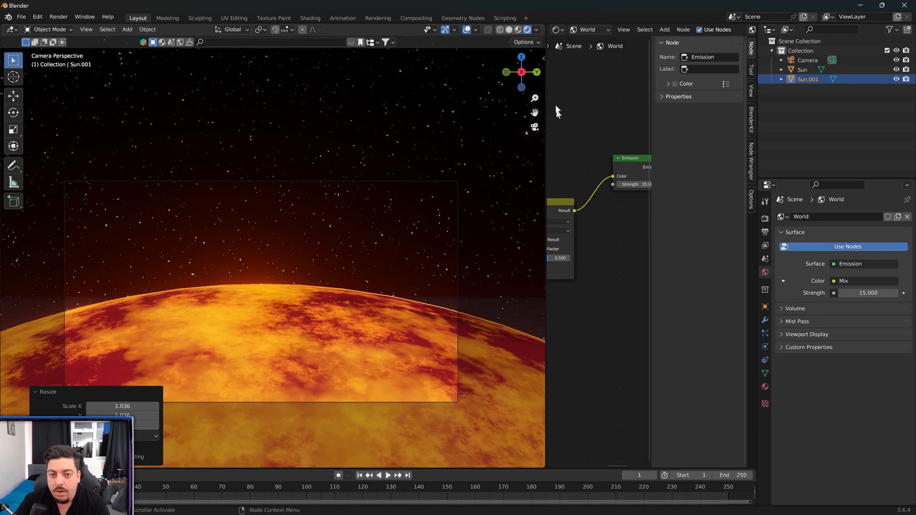
- Show the duplicate sphere's object material, make it a single-user copy of SunSurface, and rename it SunAtmosphere
left_click(580, 30)
left_click(591, 40)
left_click(544, 143)
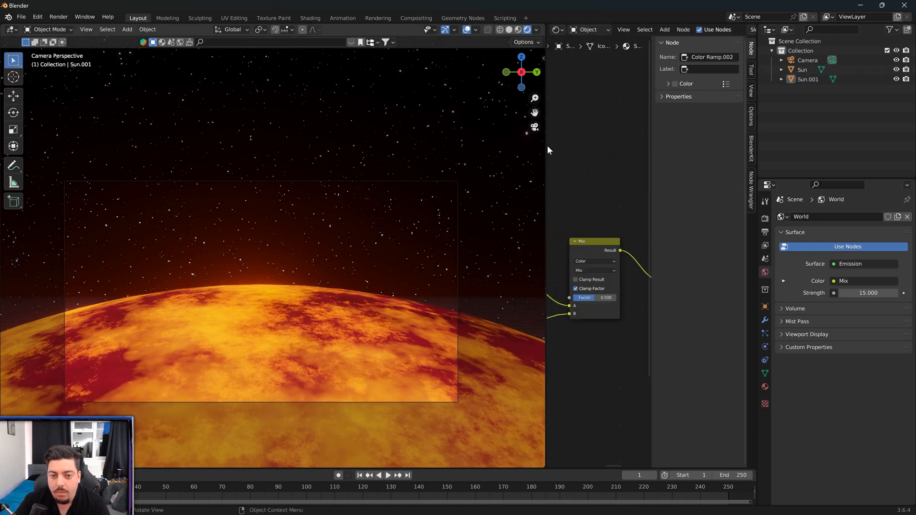
left_click_drag(545, 146, 352, 165)
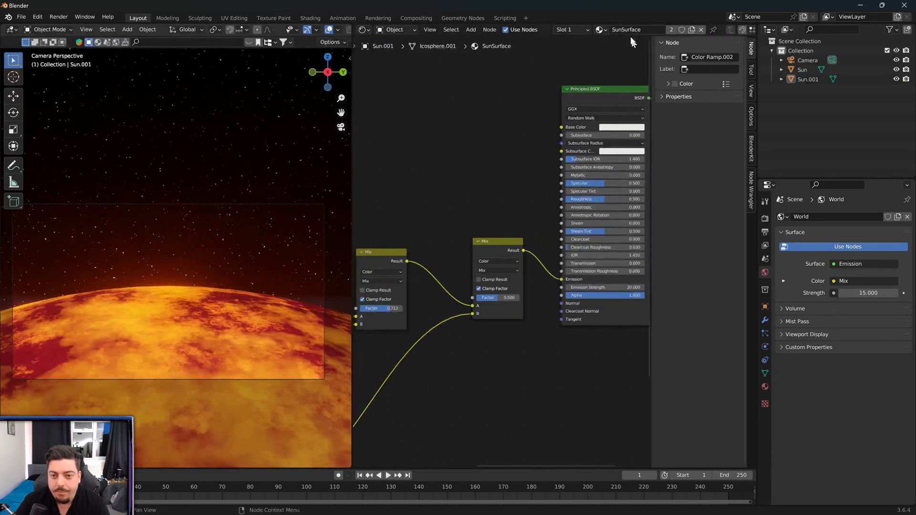
left_click(690, 30)
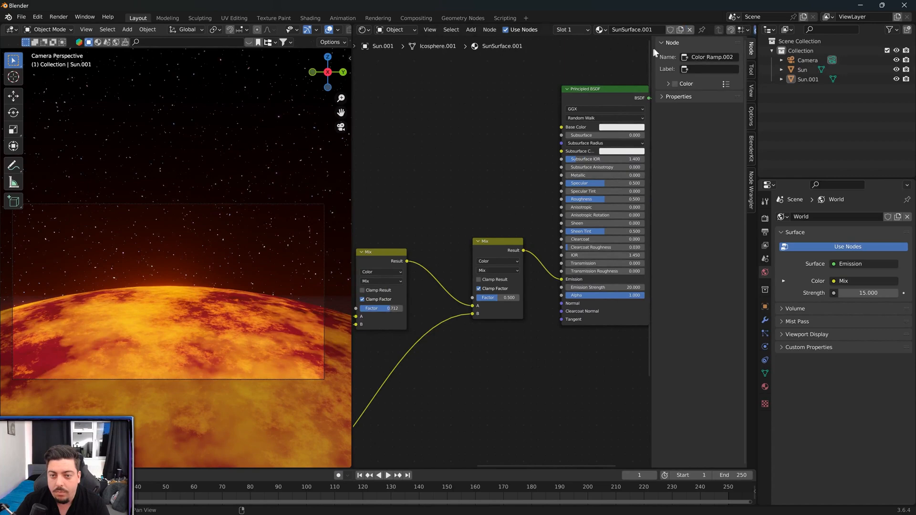
left_click(656, 30)
type("S")
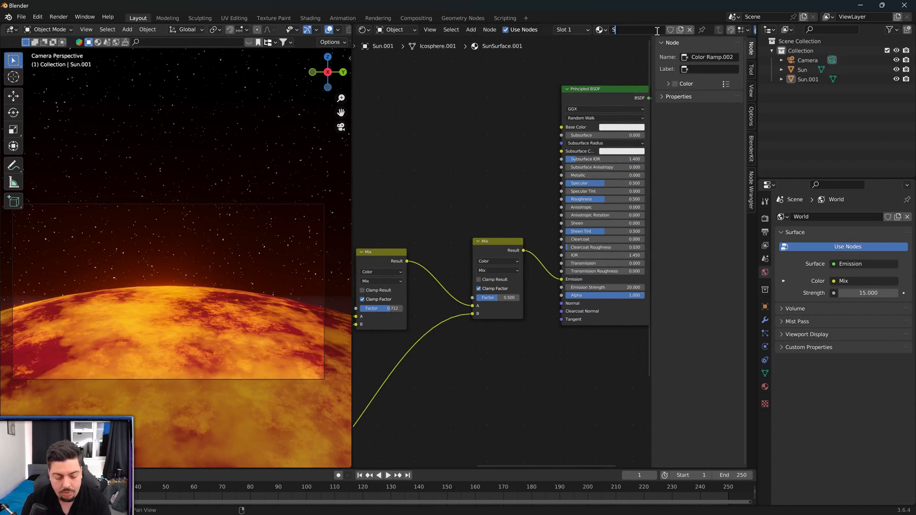
type("unAtmosphere")
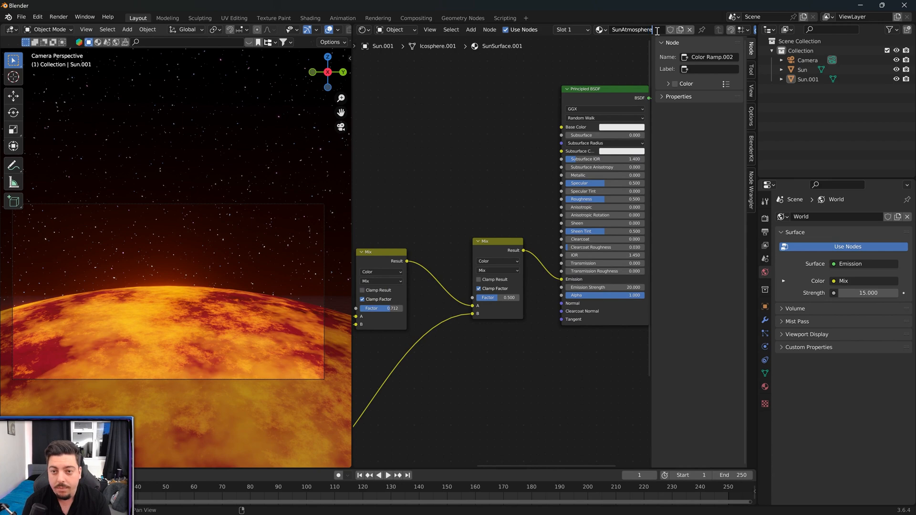
key("Return")
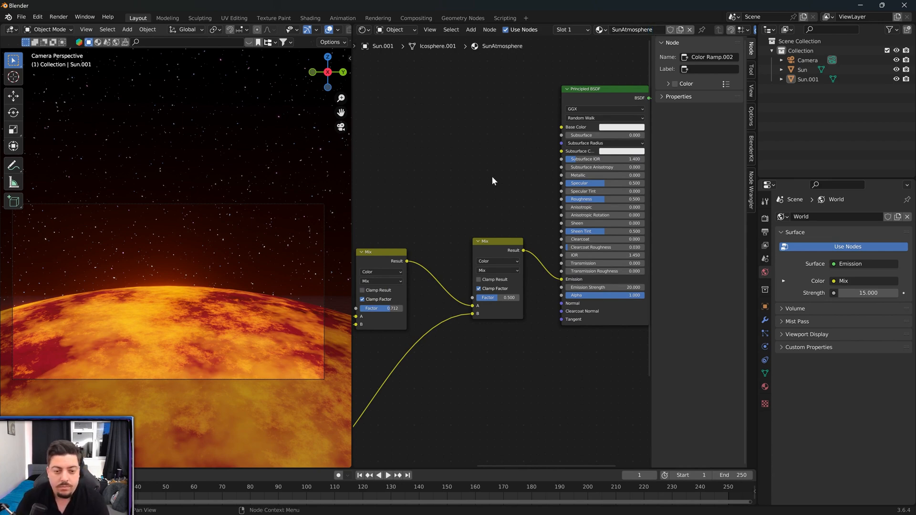
- Delete the surface shading nodes from SunAtmosphere, keeping the volume and output nodes, and set the Volume Scatter color to white
scroll(484, 168, "down", 5)
left_click_drag(562, 356, 351, 209)
key("Delete")
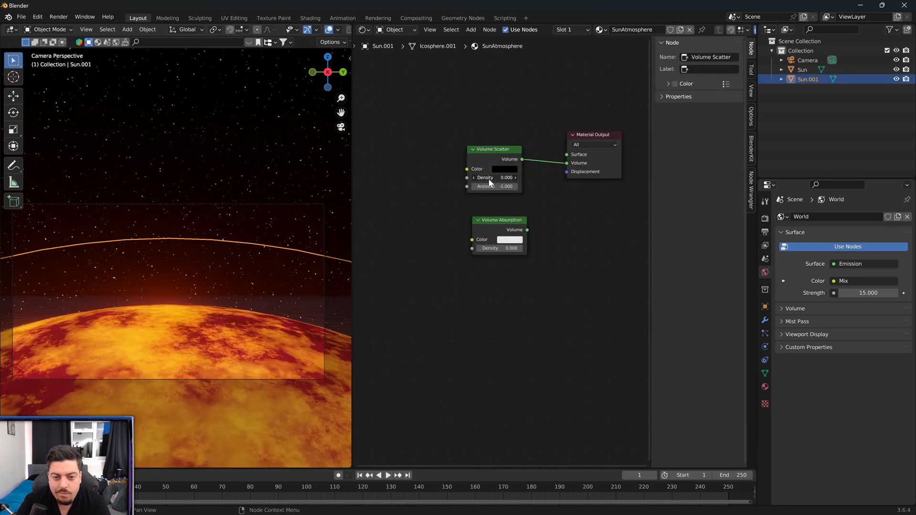
left_click(501, 169)
left_click_drag(560, 99, 560, 56)
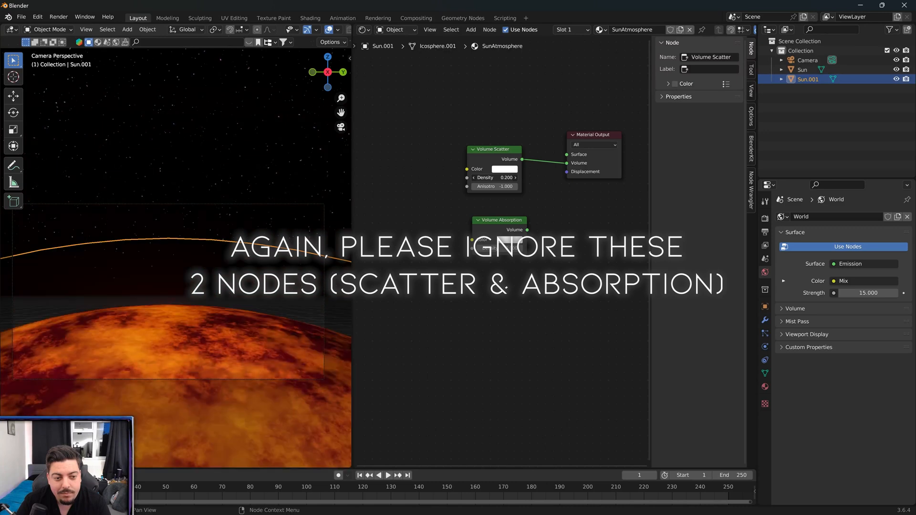
- Add a Principled Volume shader to SunAtmosphere and link its output to the Material Output's Volume input
key("shift+a")
mouse_move(542, 221)
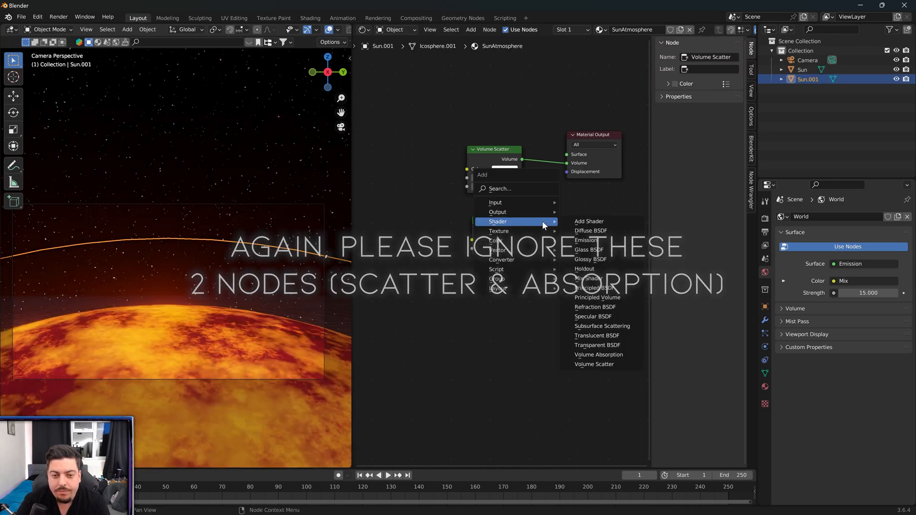
left_click(598, 298)
left_click(364, 247)
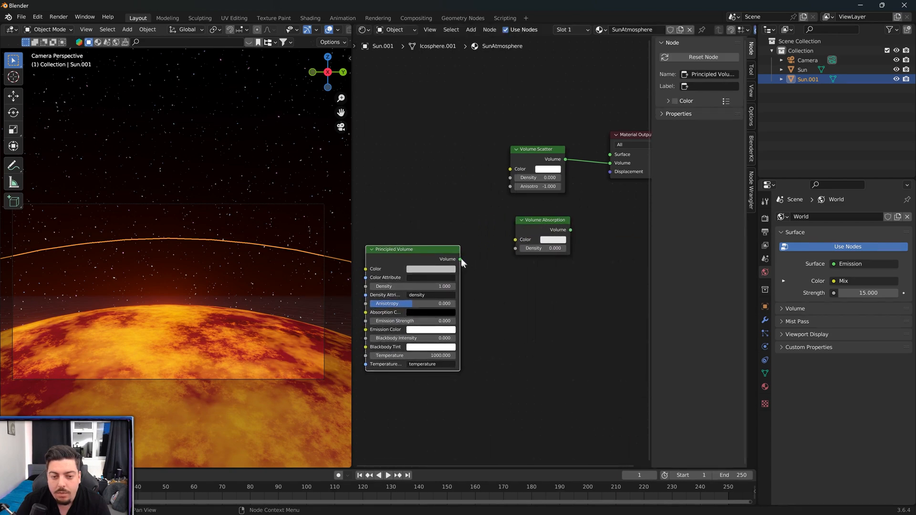
left_click_drag(460, 259, 609, 165)
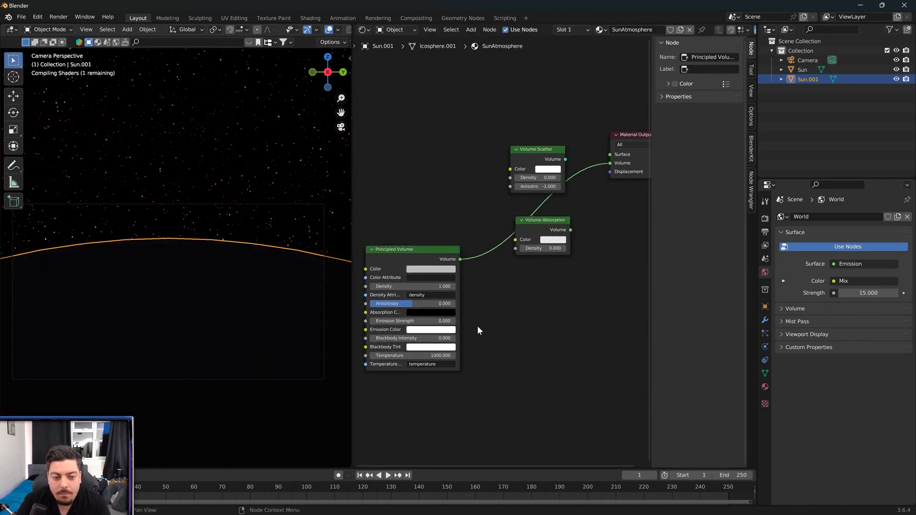
- Set the Principled Volume's density to 0 and its anisotropy to about 0.691
mouse_move(436, 287)
left_mouse_down()
mouse_move(444, 287)
mouse_move(436, 287)
left_mouse_up()
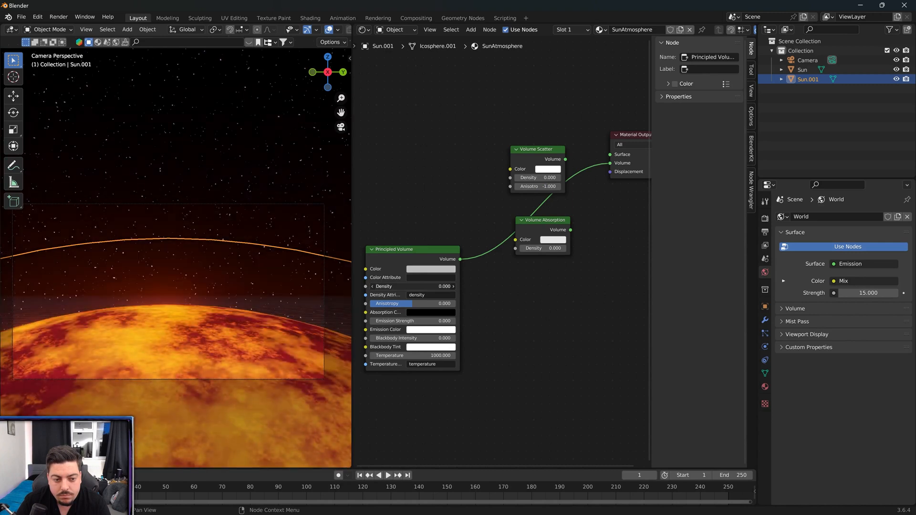
middle_click_drag(217, 257, 214, 324)
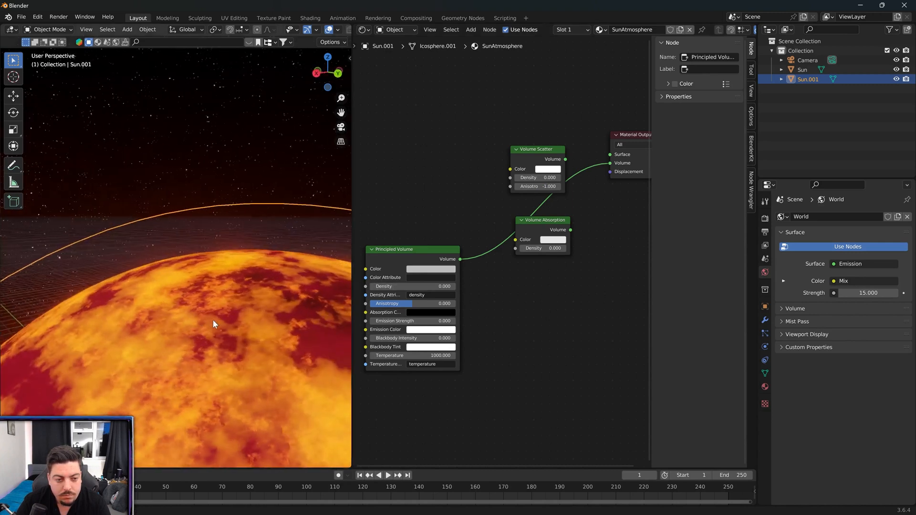
scroll(208, 305, "down", 6)
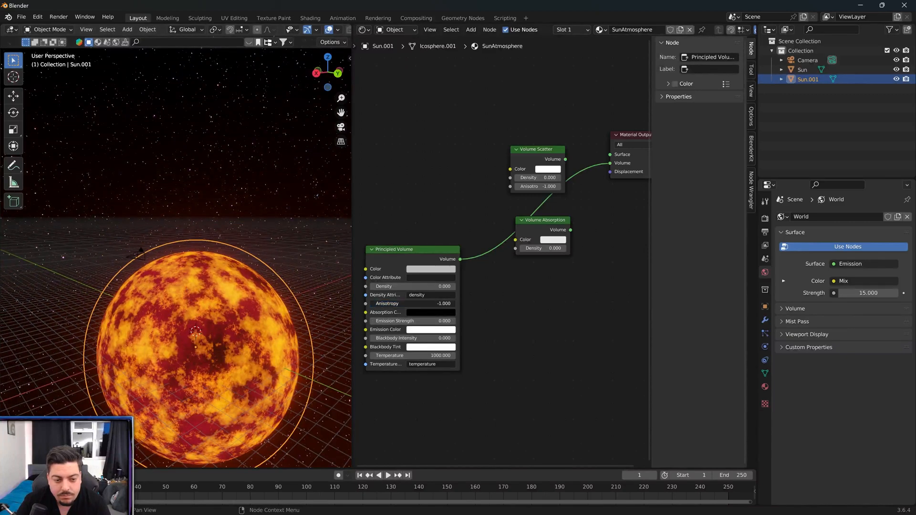
left_click_drag(372, 303, 413, 321)
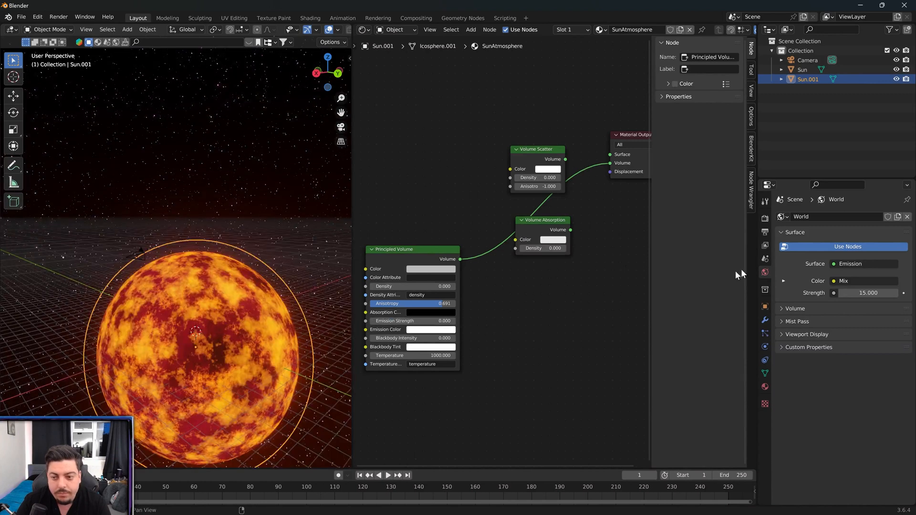
- Switch the render engine to Cycles and set the device to GPU Compute
left_click(765, 218)
left_click(842, 217)
left_click(843, 249)
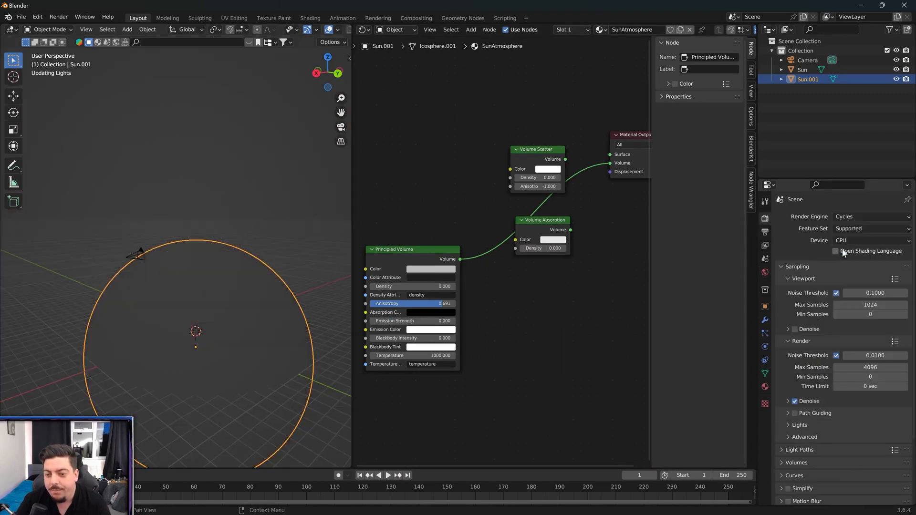
left_click(847, 241)
left_click(854, 261)
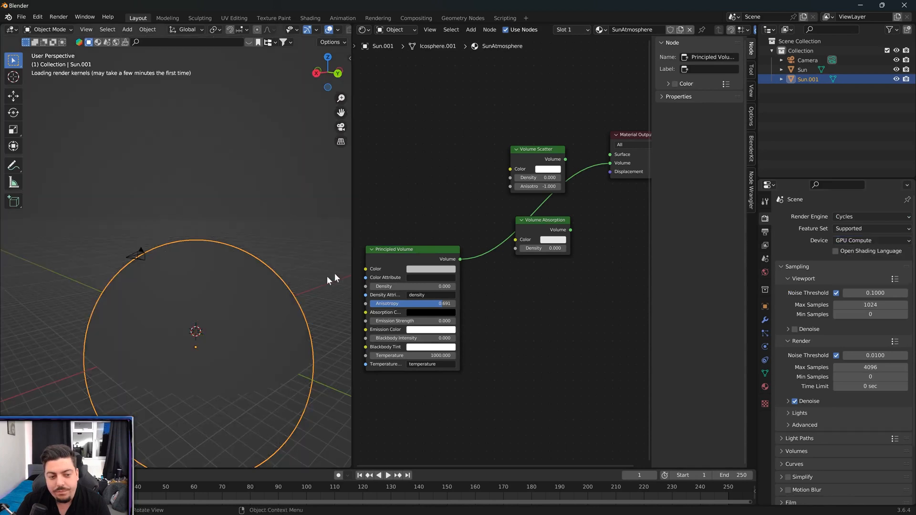
- In camera view, set the Principled Volume's density to 0.1 and scale the atmosphere shell up slightly
left_click(341, 127)
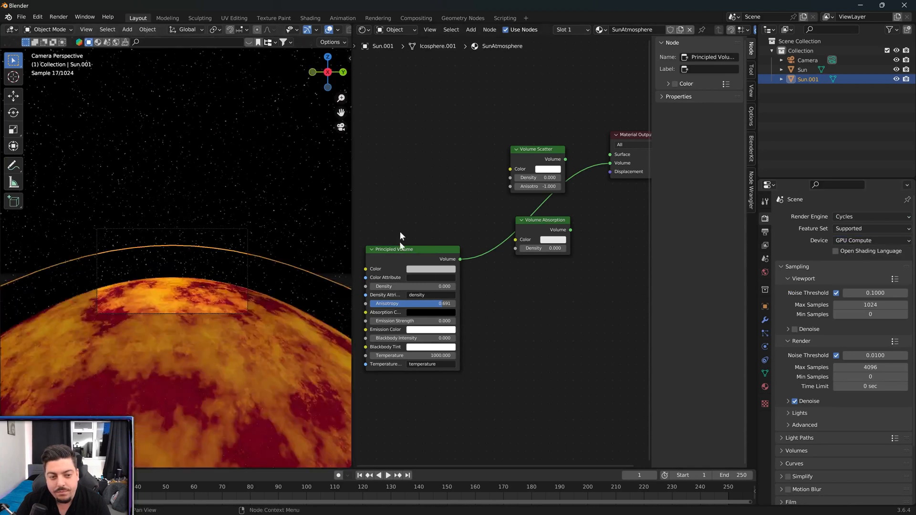
left_click(453, 286)
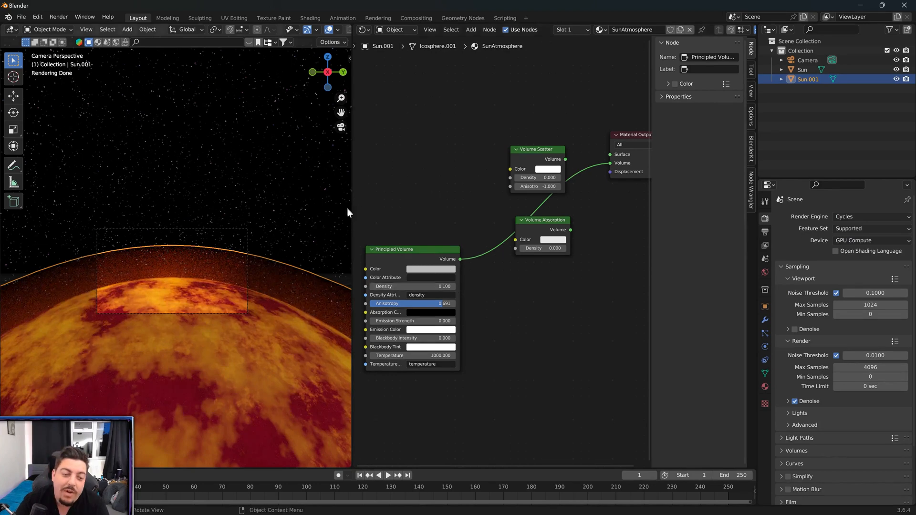
left_click(301, 216)
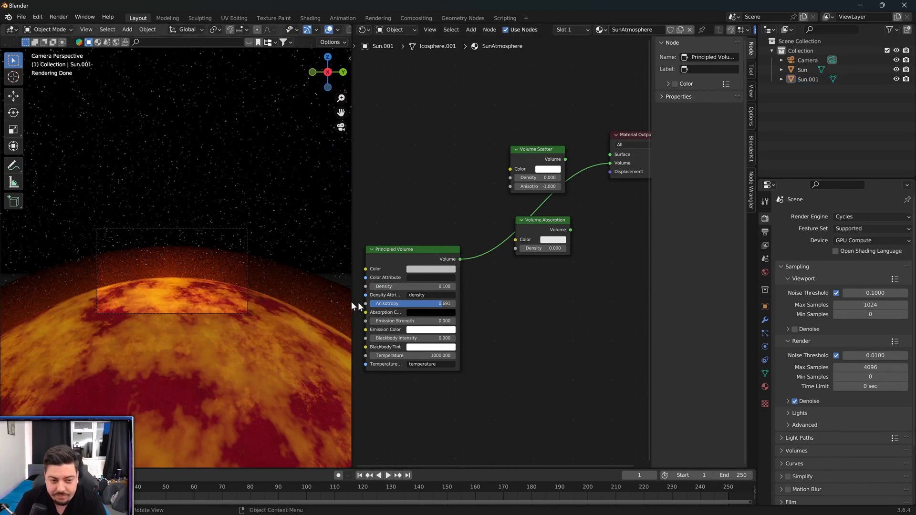
left_click(287, 295)
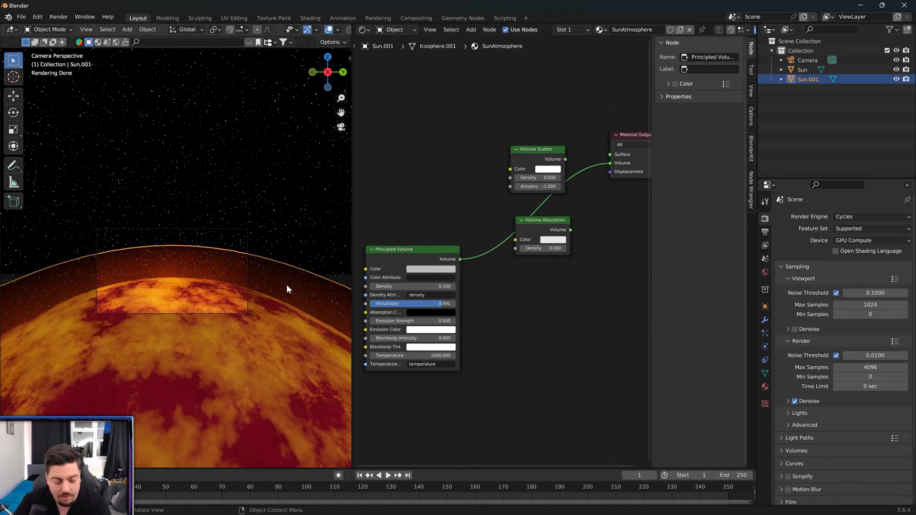
key("s")
left_click(297, 289)
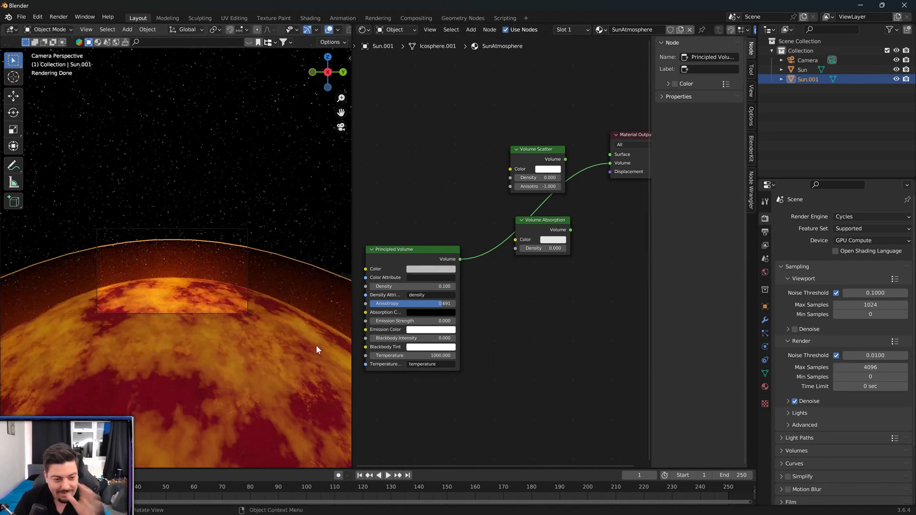
- Try feeding the Volume Scatter into the Material Output's Volume input and adjusting its density
left_click(554, 155)
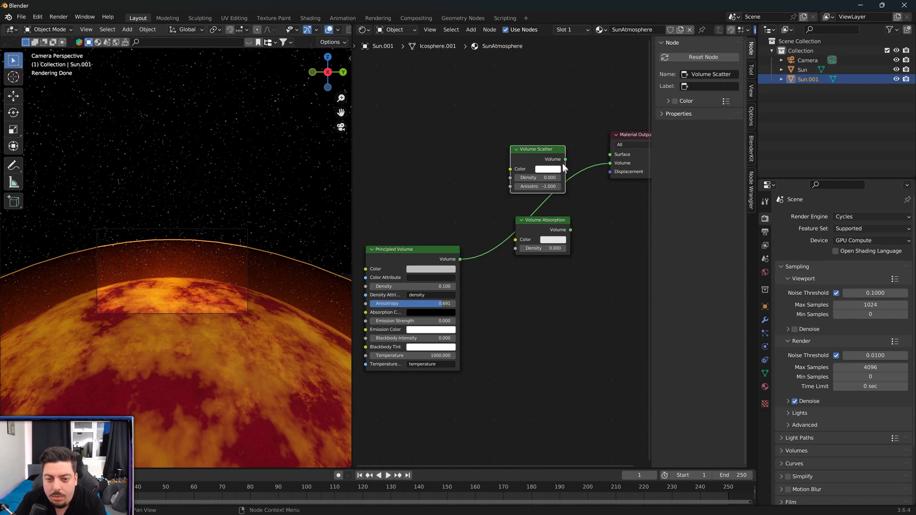
left_click_drag(566, 160, 610, 165)
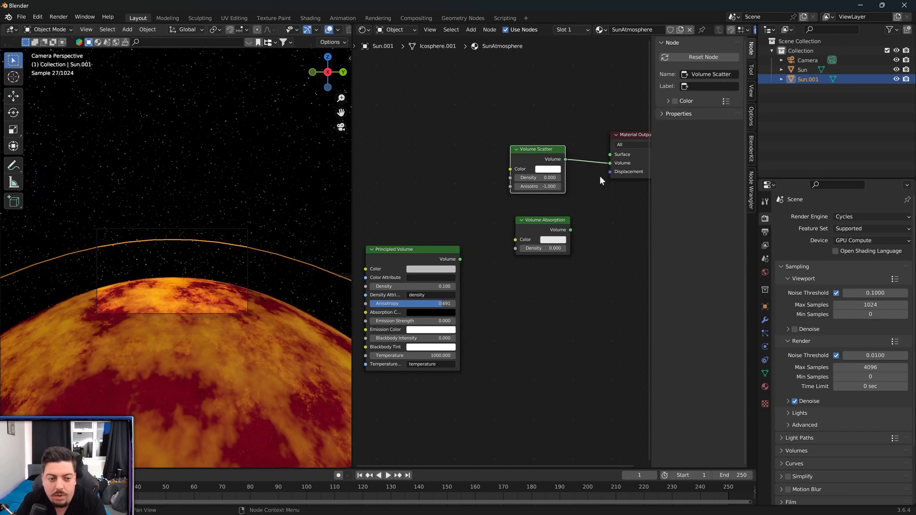
left_click_drag(538, 178, 572, 178)
- Delete the Volume Scatter and Volume Absorption nodes and link the Principled Volume back to the Material Output's Volume input
key("x")
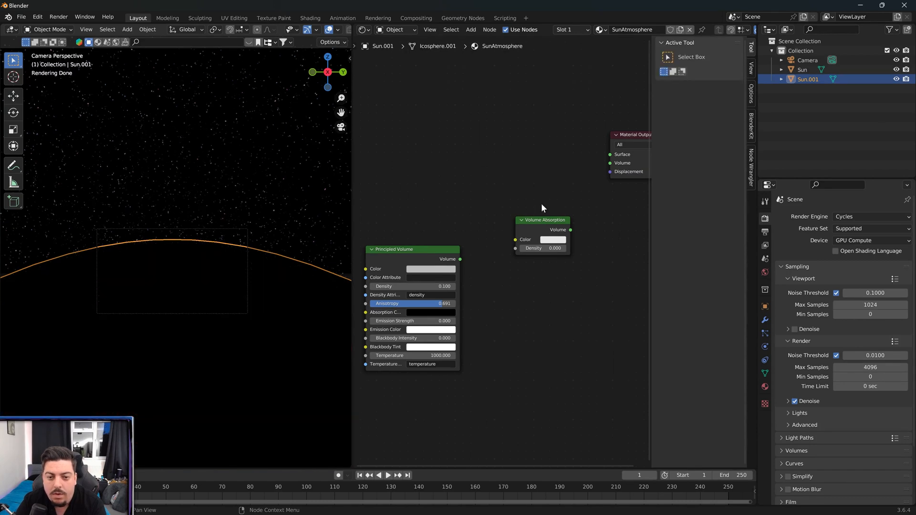
left_click(543, 221)
key("x")
left_click(467, 258)
left_click_drag(461, 259, 611, 164)
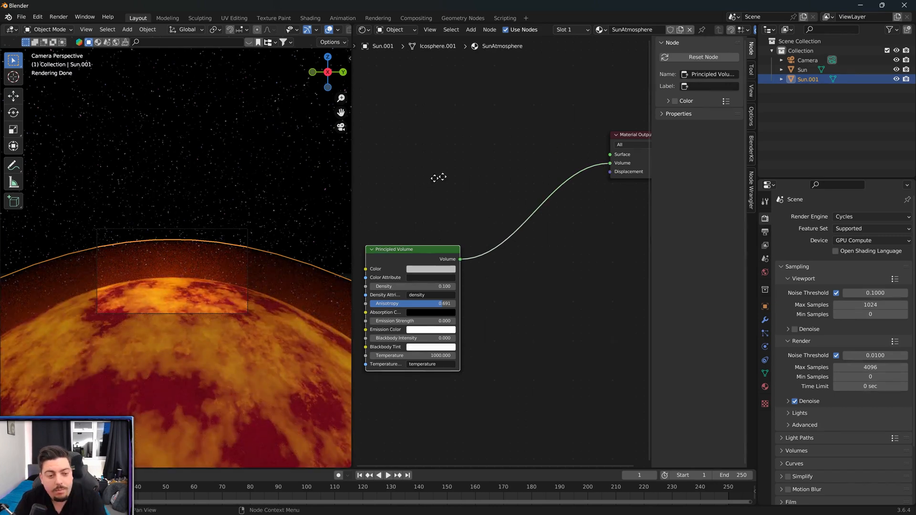
- Set the Principled Volume's color to white
middle_click_drag(438, 177, 536, 157)
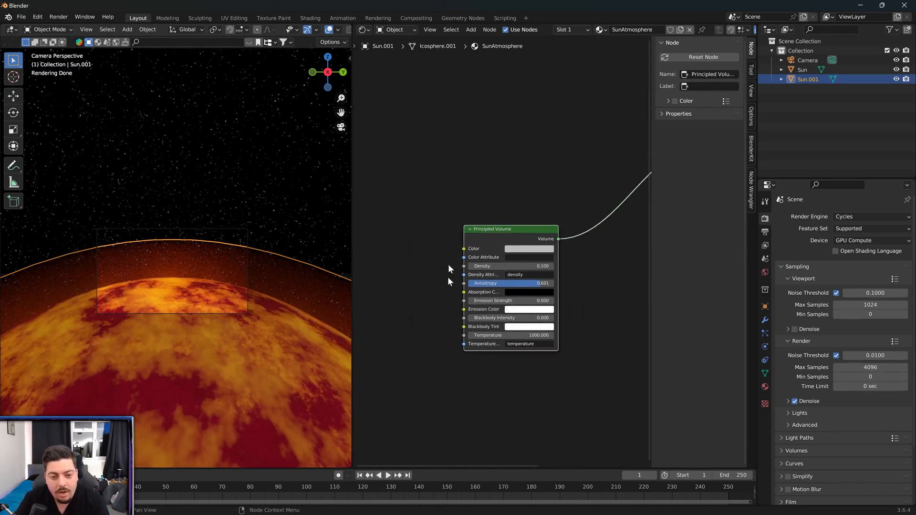
left_click(538, 249)
left_click_drag(573, 167, 572, 136)
left_click(416, 296)
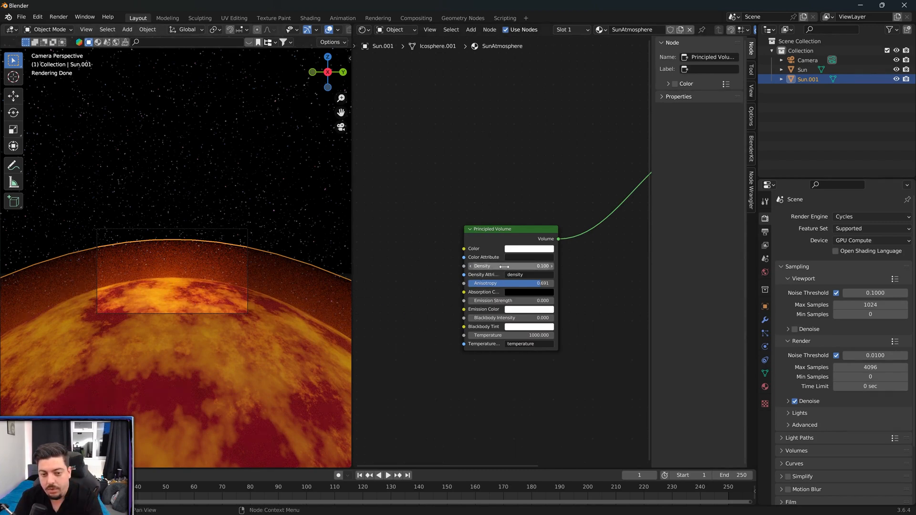
- Add a Color Ramp node before the Principled Volume in the SunAtmosphere material
key("shift+a")
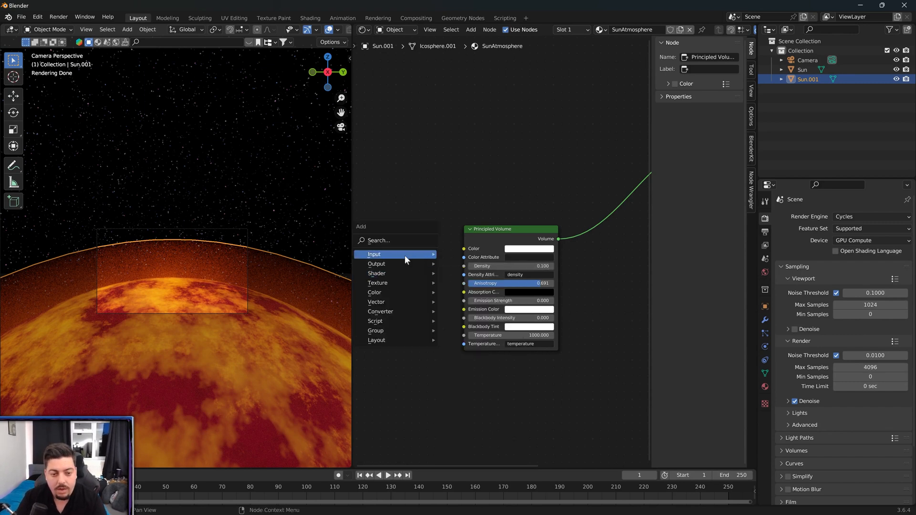
mouse_move(402, 258)
type("color")
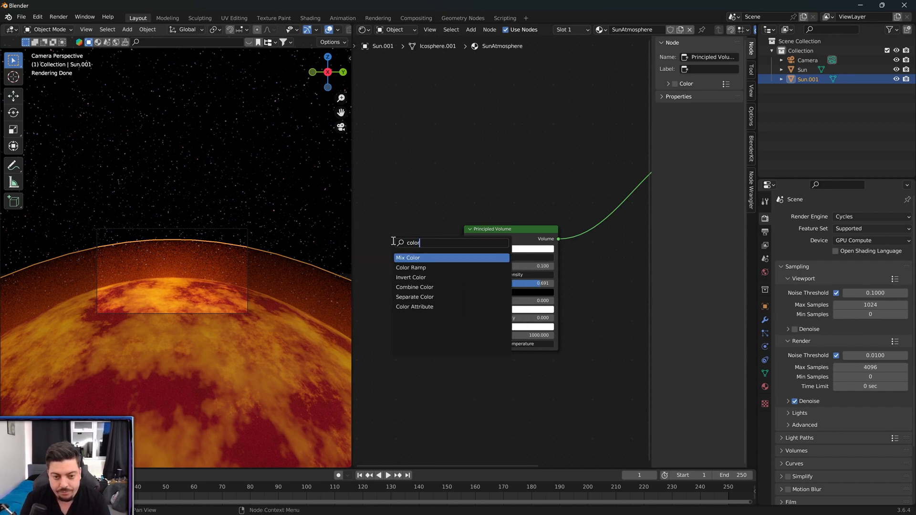
key("Down")
key("Return")
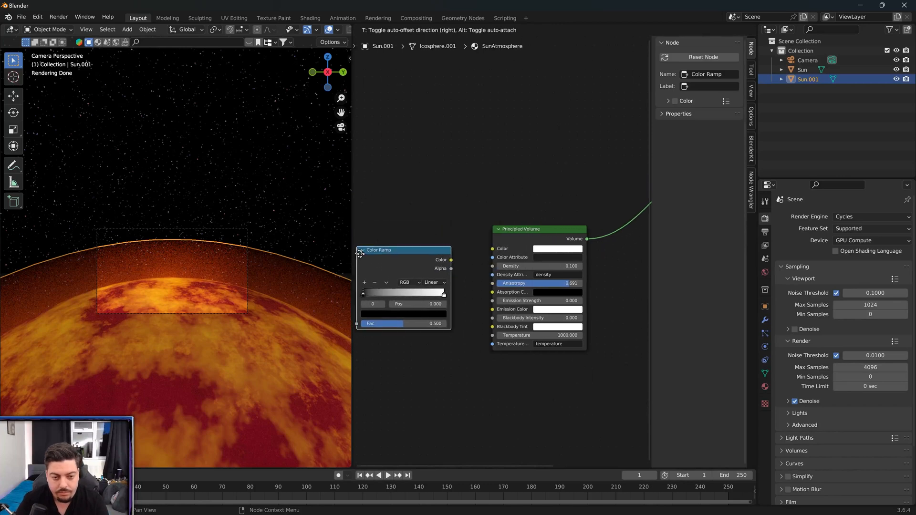
left_click(390, 260)
- Add a Gradient Texture set to Spherical and link its Color output to the Color Ramp's Fac input
key("shift+a")
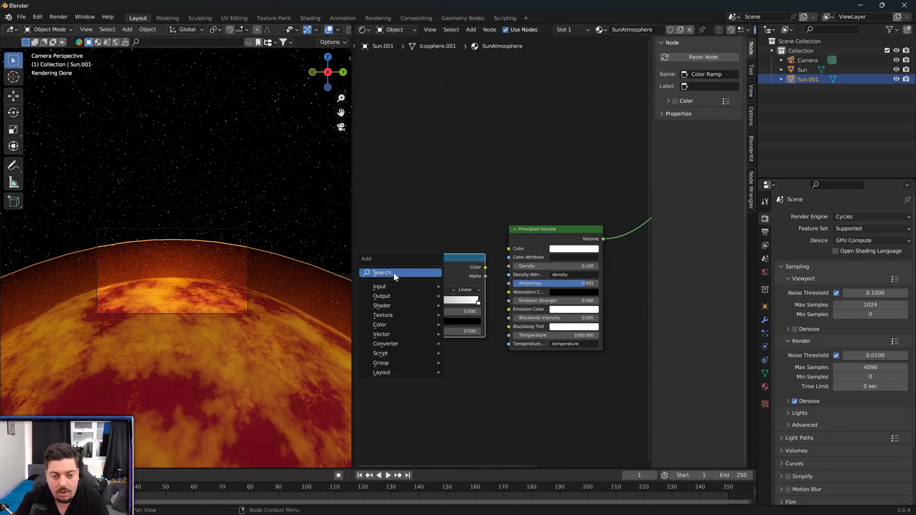
mouse_move(397, 314)
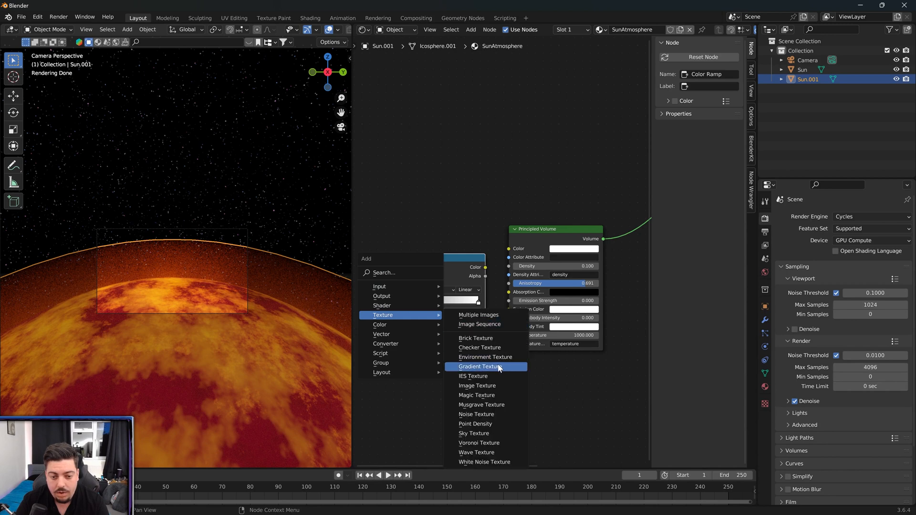
left_click(499, 368)
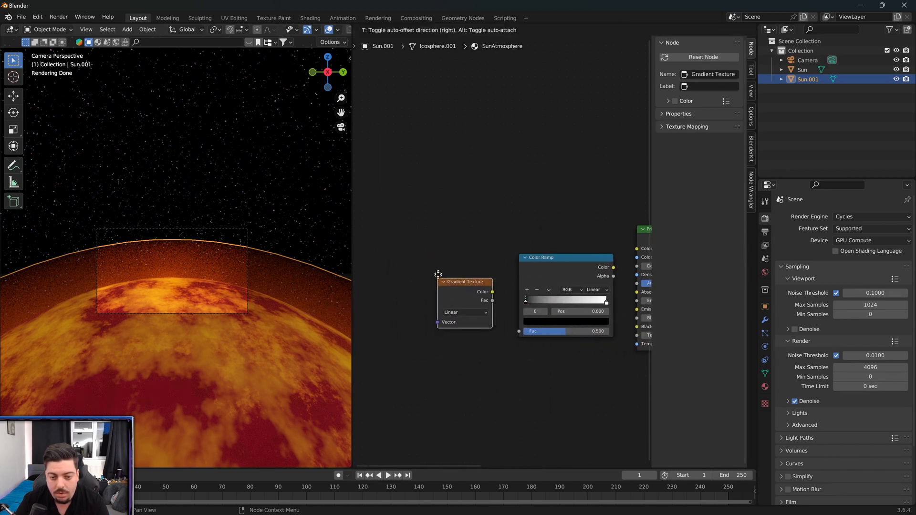
left_click(436, 273)
left_click(456, 305)
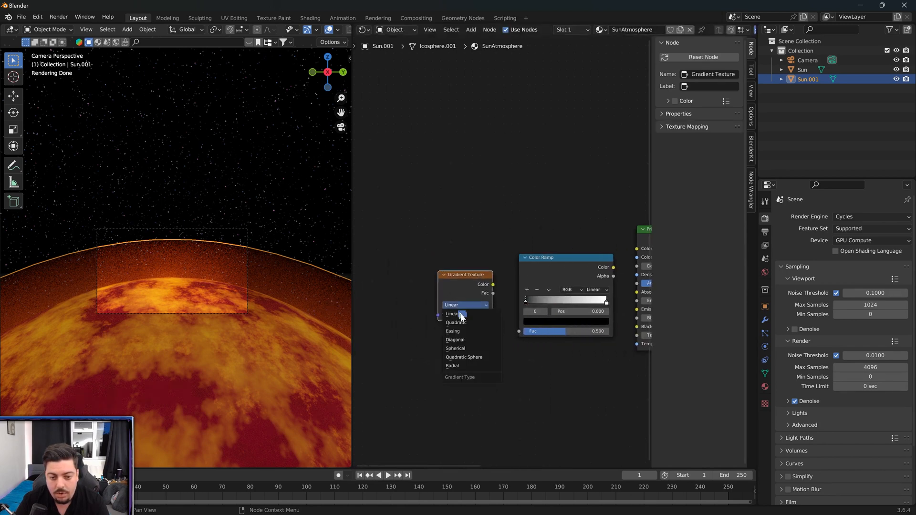
left_click(467, 349)
left_click_drag(494, 286, 518, 331)
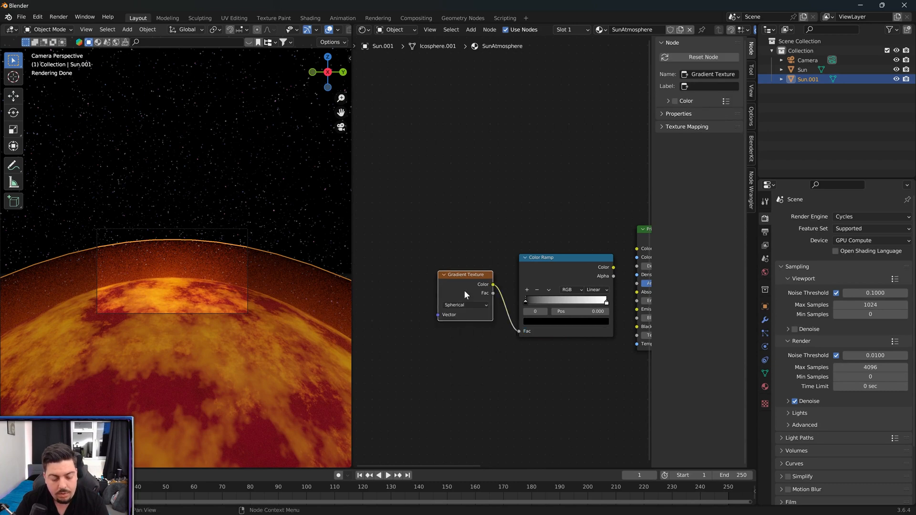
- Add Texture Coordinate and Mapping nodes to the Gradient Texture, using Object coordinates for the Mapping's Vector input
key("ctrl+t")
middle_click_drag(415, 242, 489, 240)
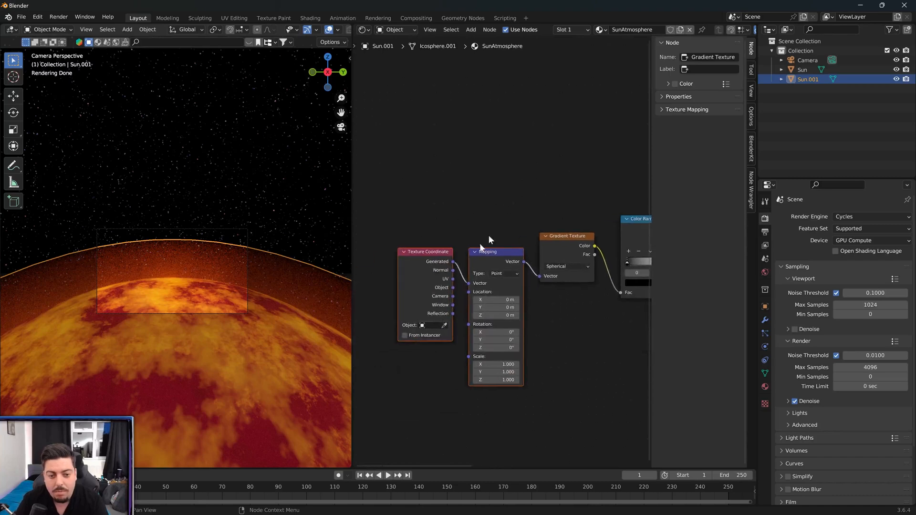
left_click_drag(453, 288, 470, 284)
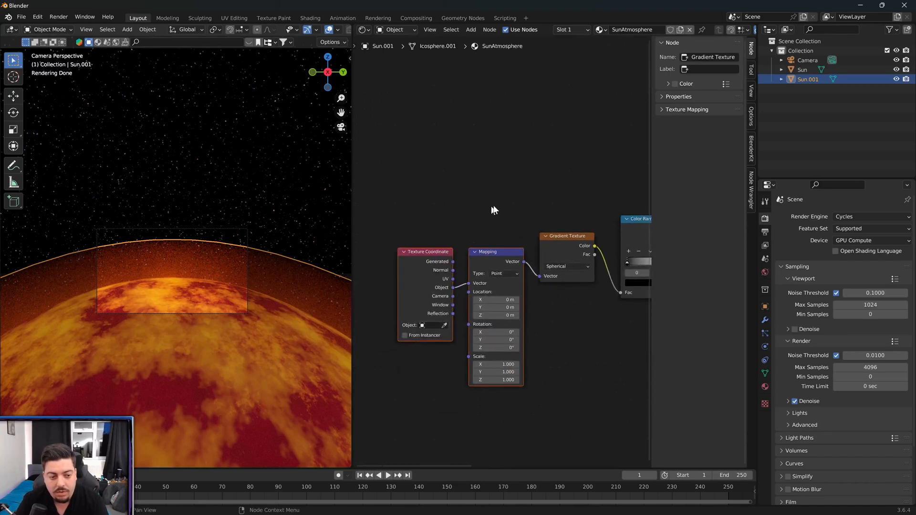
- Link the Color Ramp's Color output to the Principled Volume's Density input
middle_click_drag(515, 190, 417, 195)
middle_click_drag(513, 208, 477, 211)
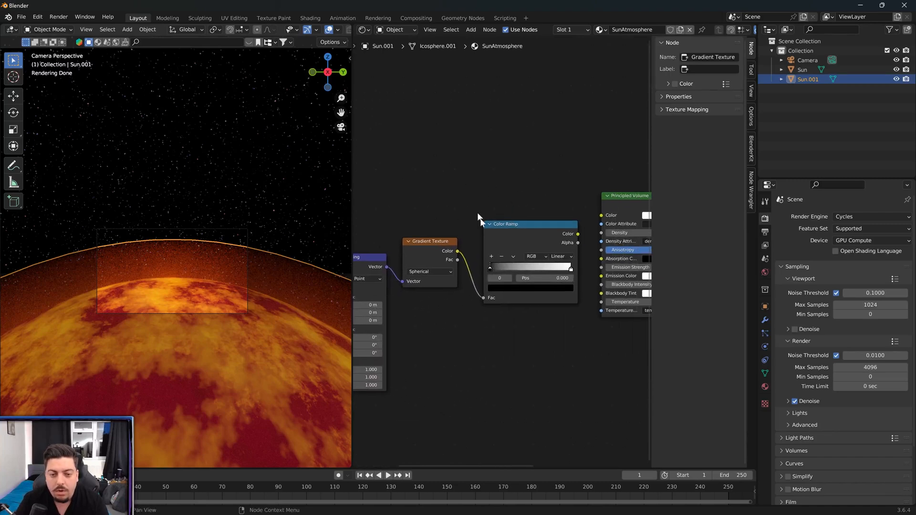
left_click(523, 241)
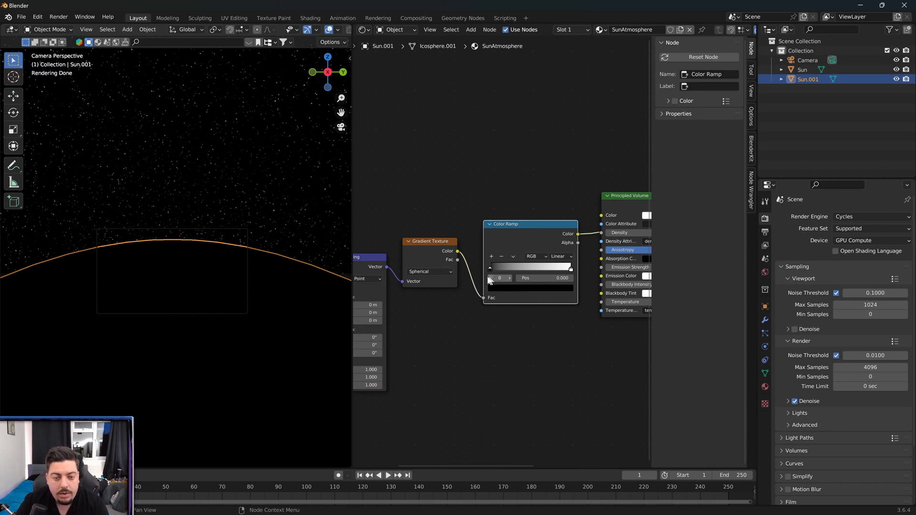
- Flip the Color Ramp to run from white to black and move its black stop to about 0.259
middle_click_drag(434, 282, 532, 201)
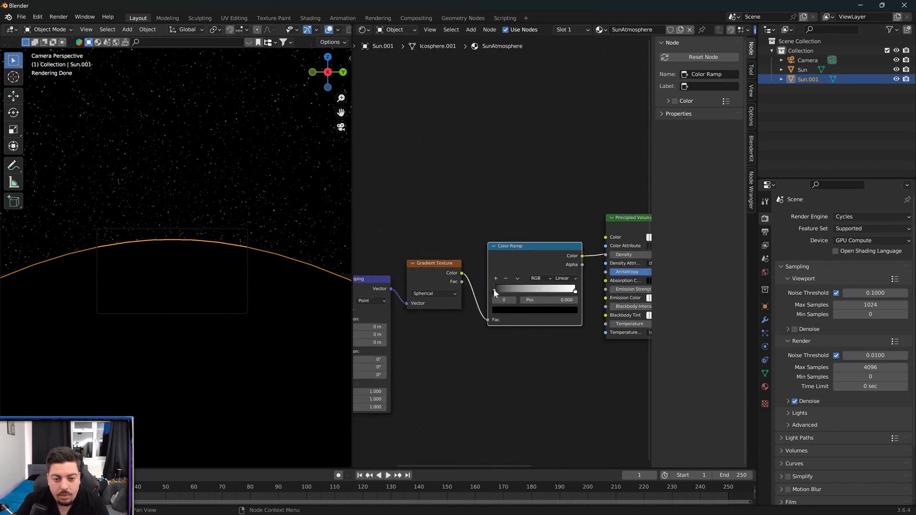
left_click_drag(494, 290, 470, 300)
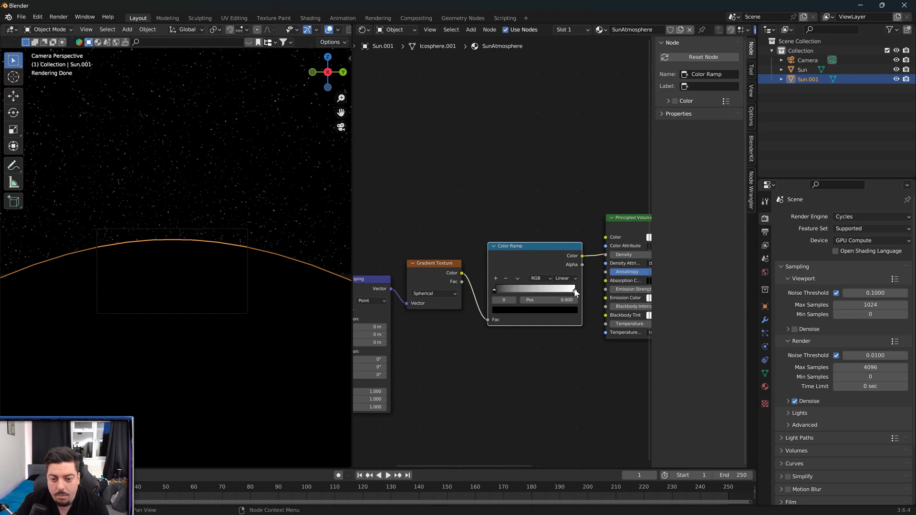
left_click_drag(574, 290, 486, 295)
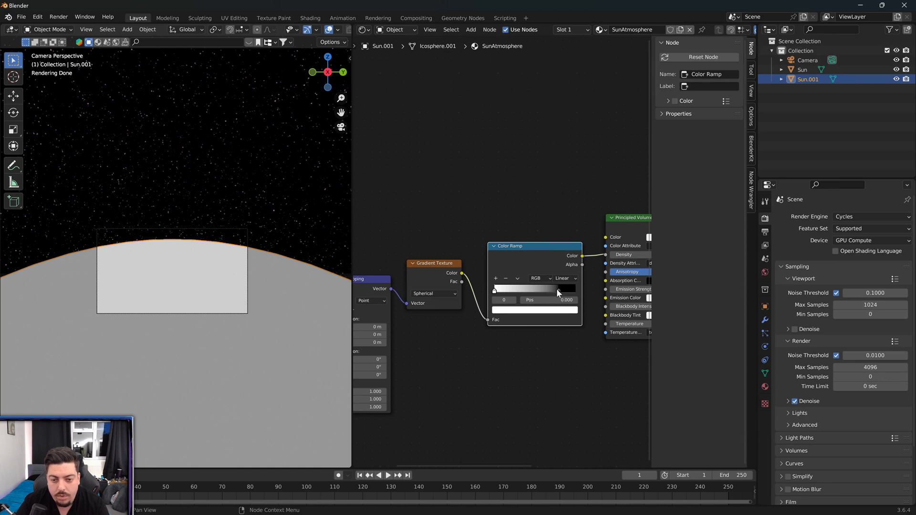
left_click_drag(558, 291, 497, 298)
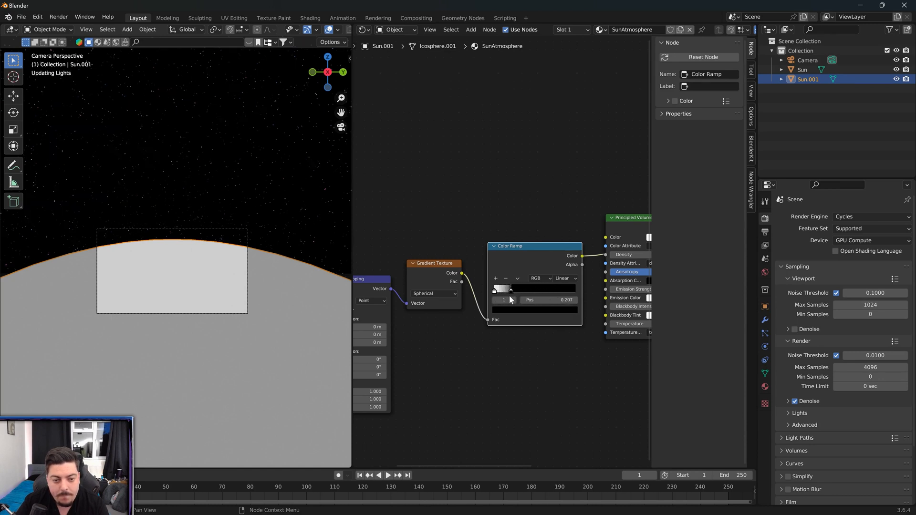
- Change the Gradient Texture's type to Quadratic Sphere
left_click(435, 293)
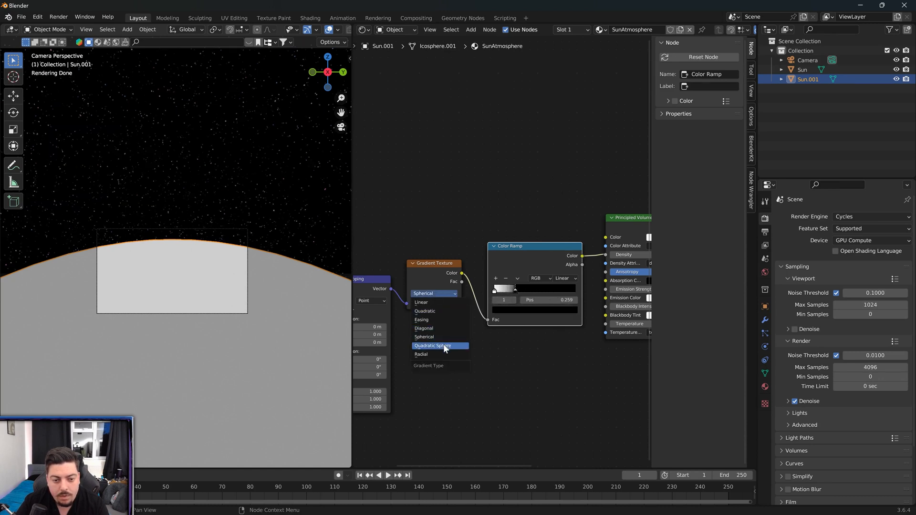
left_click(437, 344)
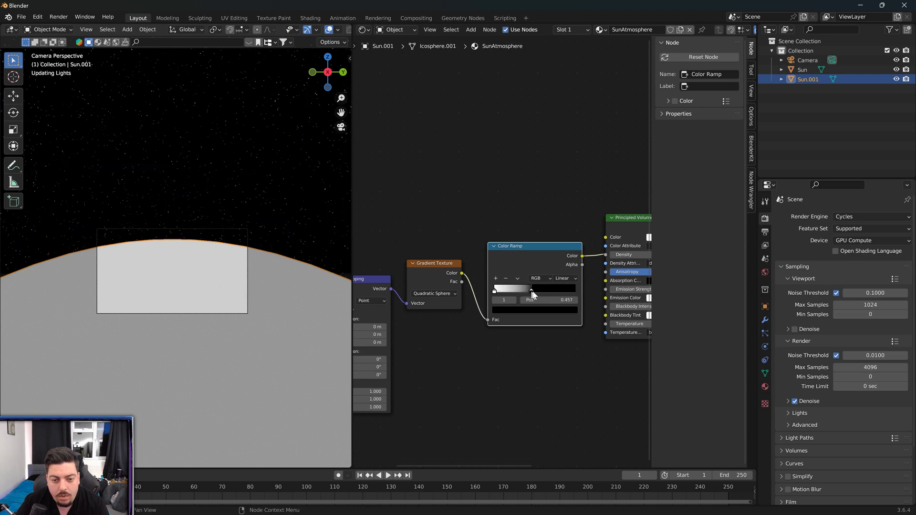
- Move the Color Ramp's black stop to 0.105 and link the Texture Coordinate's Generated output to the Mapping's Vector input
mouse_move(517, 291)
left_mouse_down()
mouse_move(582, 296)
mouse_move(518, 292)
left_mouse_up()
left_click(495, 291)
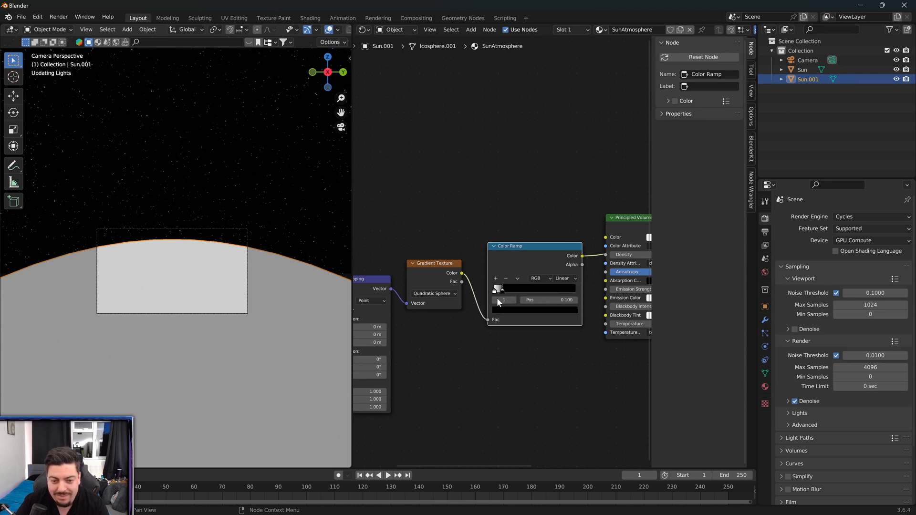
middle_click_drag(453, 215, 540, 205)
left_click_drag(407, 287, 423, 300)
scroll(259, 297, "down", 3)
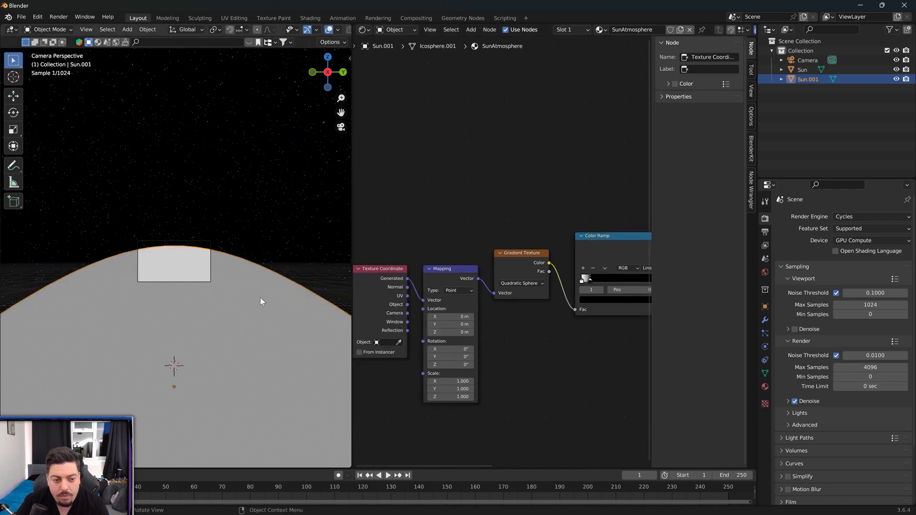
middle_click_drag(260, 327, 202, 288)
scroll(229, 330, "down", 2)
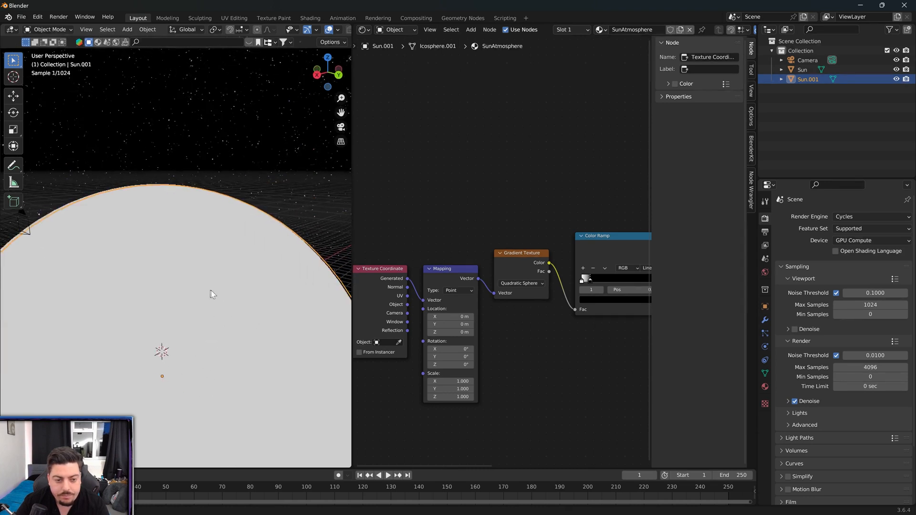
- Disconnect the Color Ramp from the Material Output's Surface and link its Color output to the Principled Volume's Density input
scroll(478, 239, "right", 5, "ctrl")
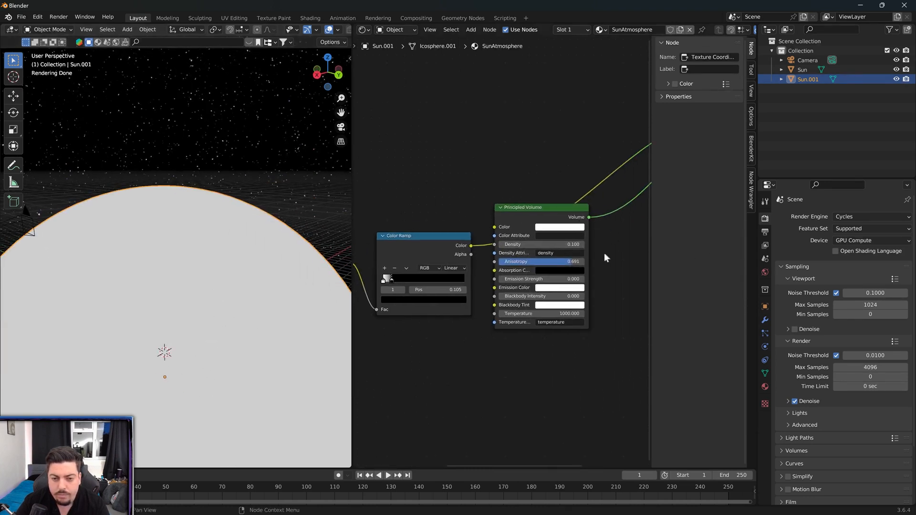
middle_click_drag(548, 180, 449, 196)
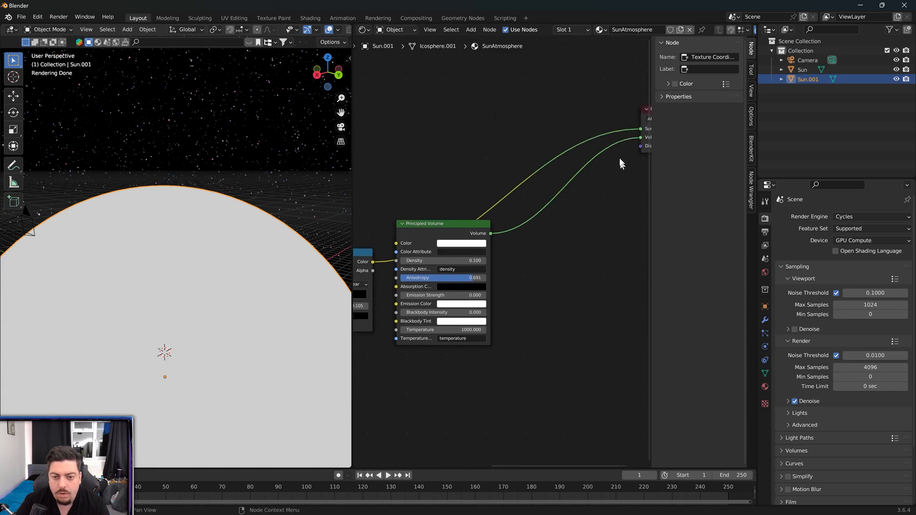
left_click_drag(642, 133, 454, 198)
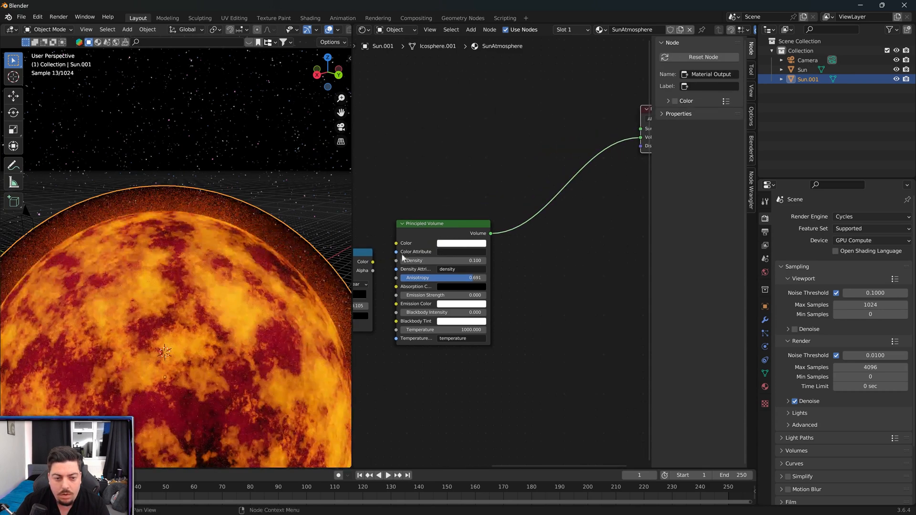
left_click_drag(373, 263, 397, 263)
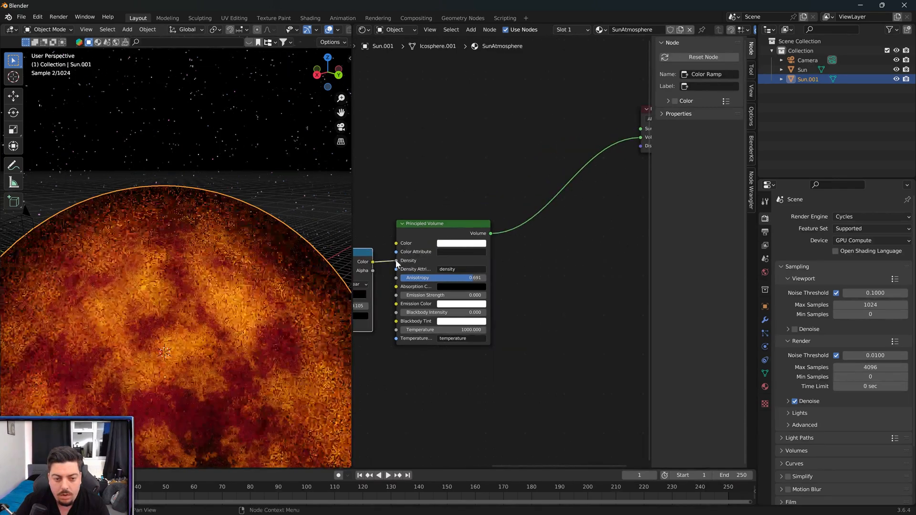
middle_click_drag(366, 222, 415, 215)
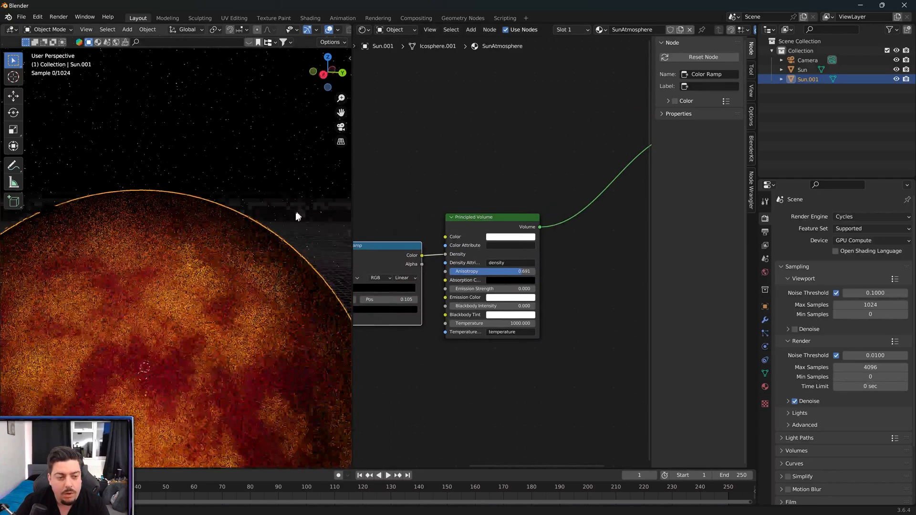
key("KP_0")
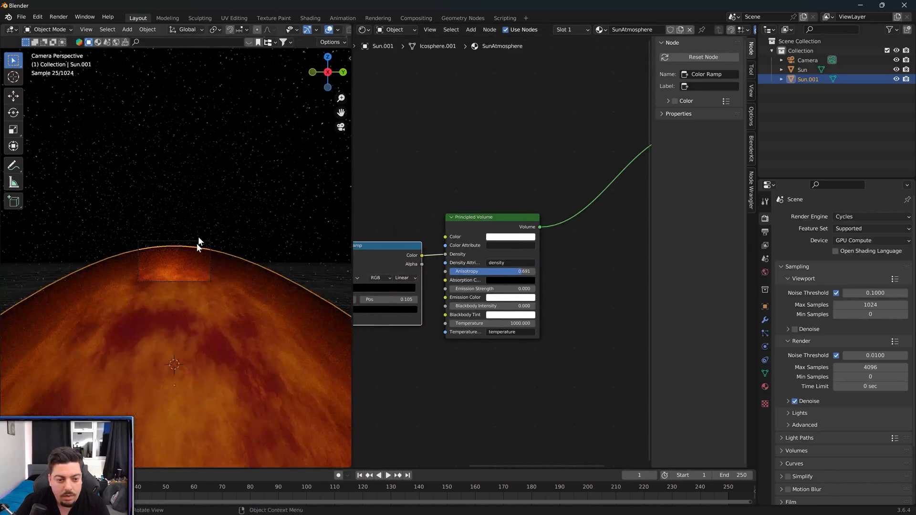
scroll(210, 270, "up", 6)
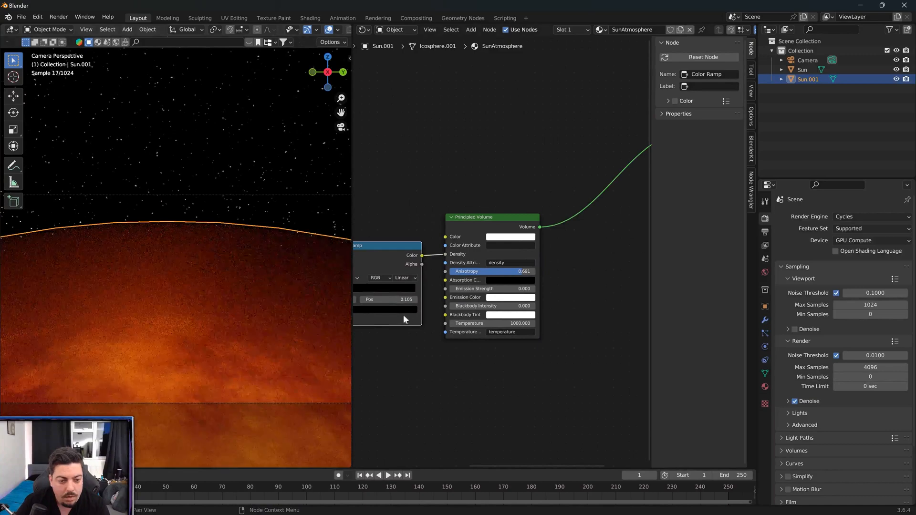
- Move the Color Ramp's white stop to 0.116 and set the Gradient Texture's type to Spherical
middle_click_drag(385, 252, 491, 237)
mouse_move(442, 279)
left_mouse_down()
mouse_move(490, 280)
mouse_move(443, 281)
left_mouse_up()
left_click(384, 279)
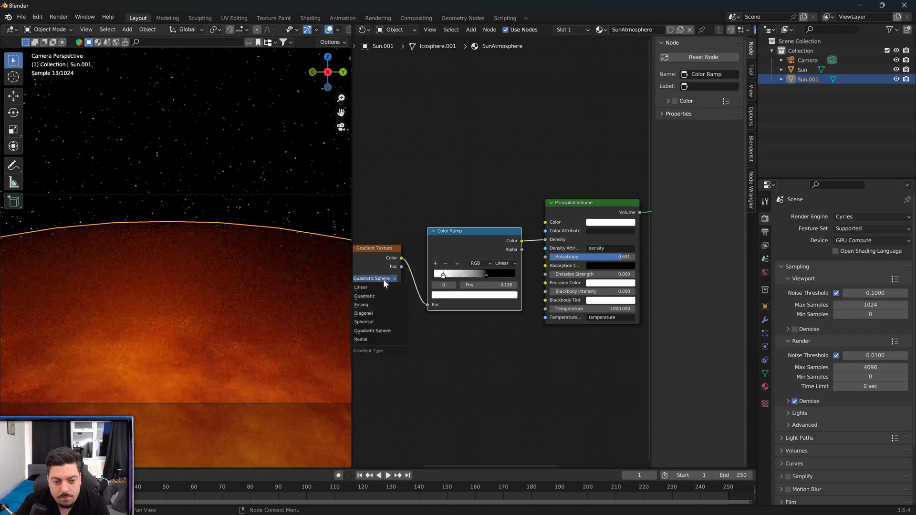
left_click(381, 322)
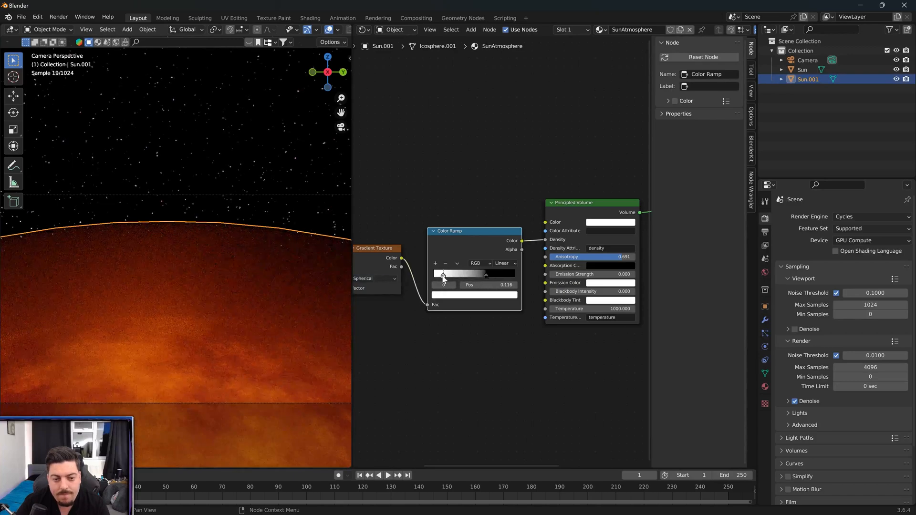
- Reverse the Color Ramp to run from black at 0.000 to white at 0.641
left_click_drag(443, 278, 517, 283)
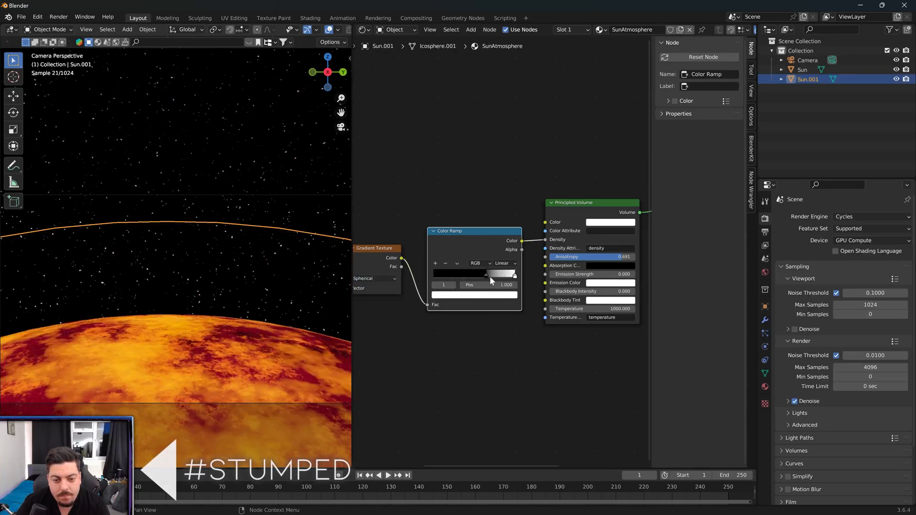
left_click(486, 276)
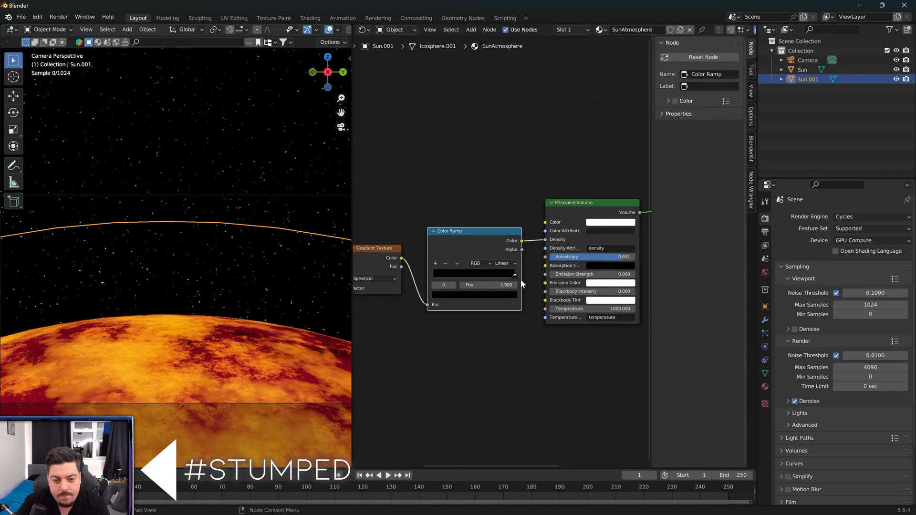
left_click_drag(519, 279, 419, 281)
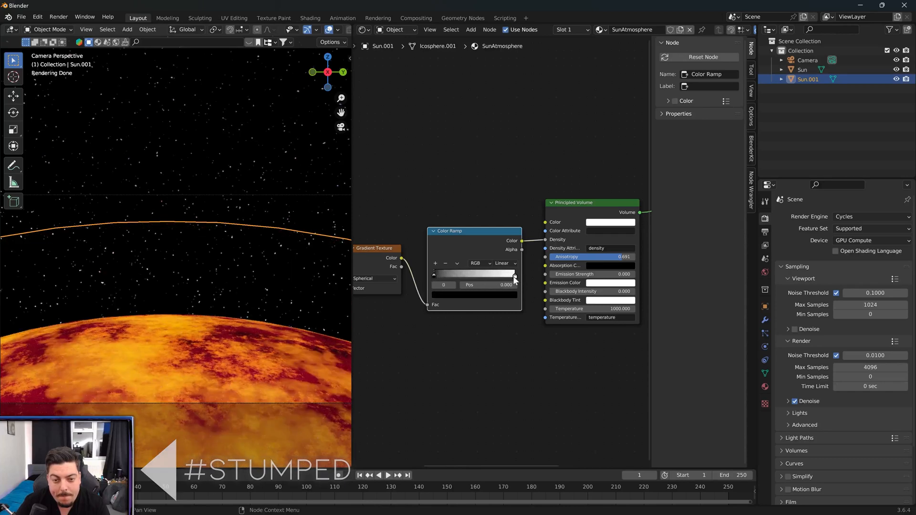
left_click_drag(515, 276, 486, 280)
- Try the Color Ramp's output on the Principled Volume's Density Attribute, and relink it to the Color input instead
left_click_drag(544, 244, 545, 248)
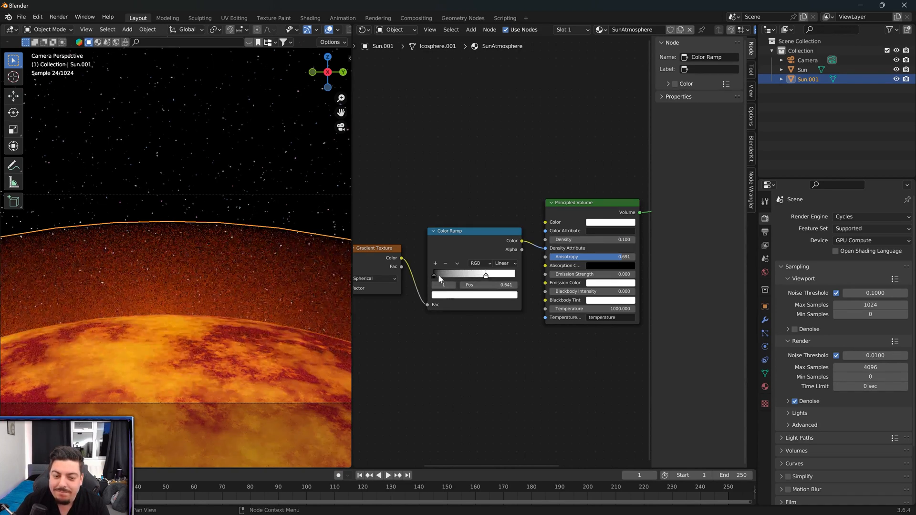
left_click_drag(434, 276, 411, 278)
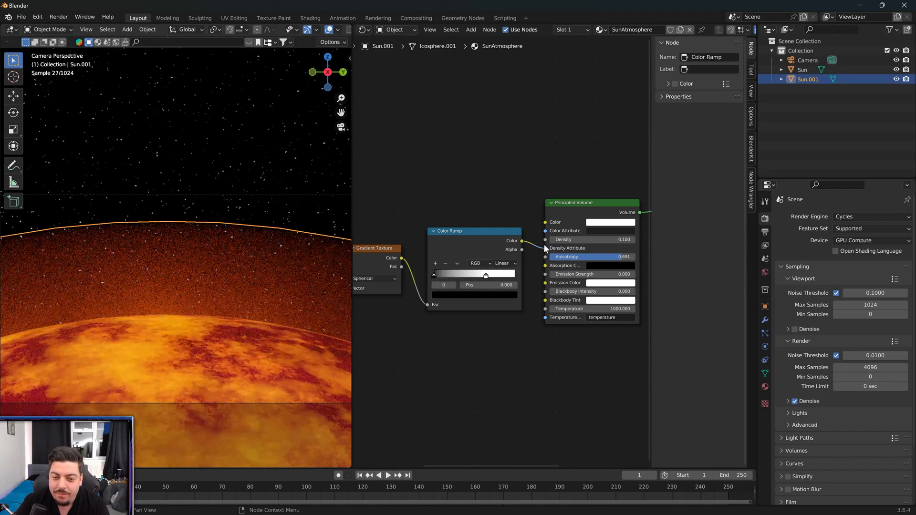
left_click_drag(547, 249, 545, 222)
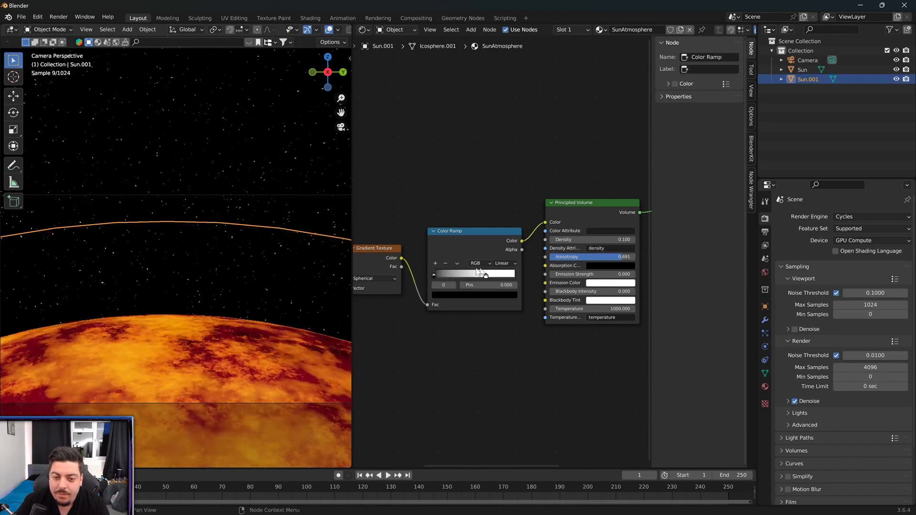
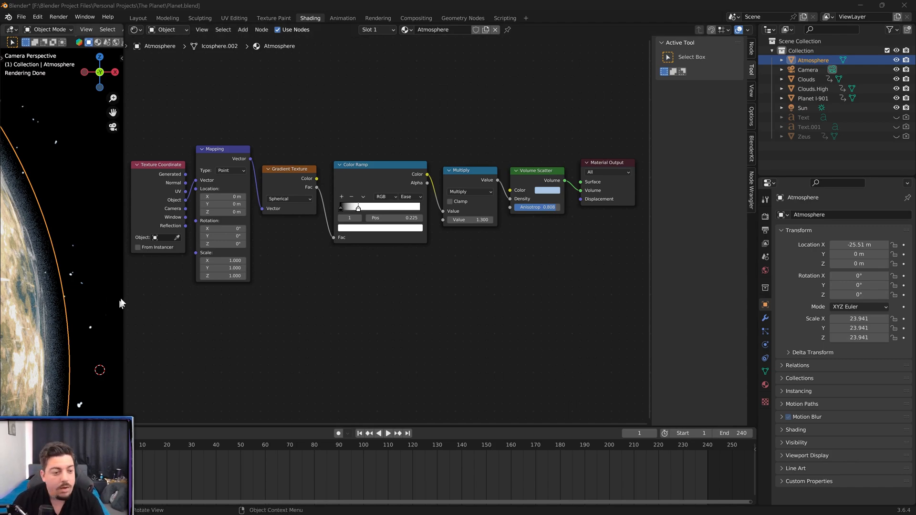
- In the Planet.blend project, widen the 3D viewport and examine the planet's atmosphere shell from outside and through the camera
left_click_drag(123, 293, 249, 296)
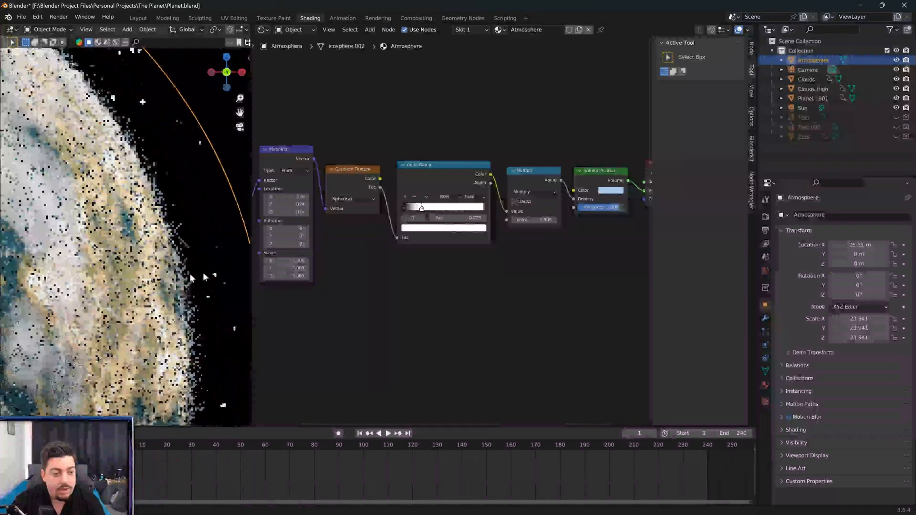
scroll(156, 265, "down", 4)
middle_click_drag(136, 268, 97, 277)
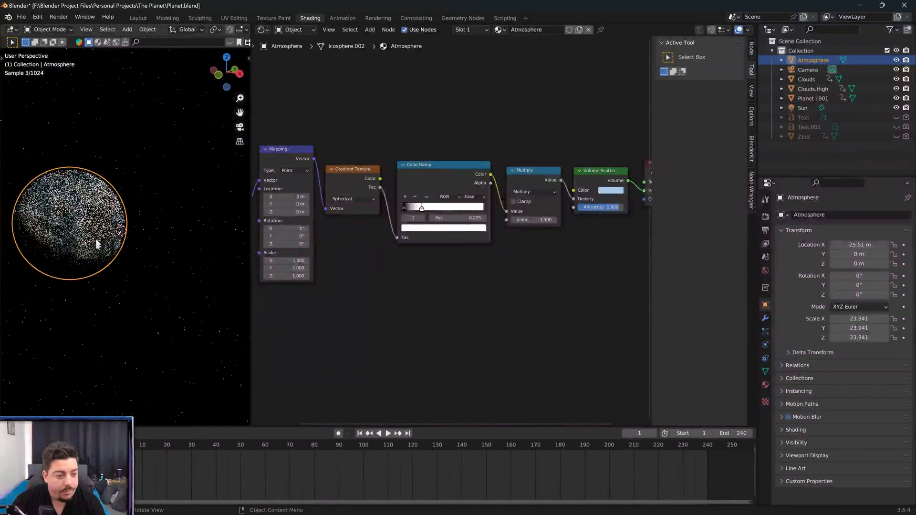
middle_click_drag(106, 239, 147, 242)
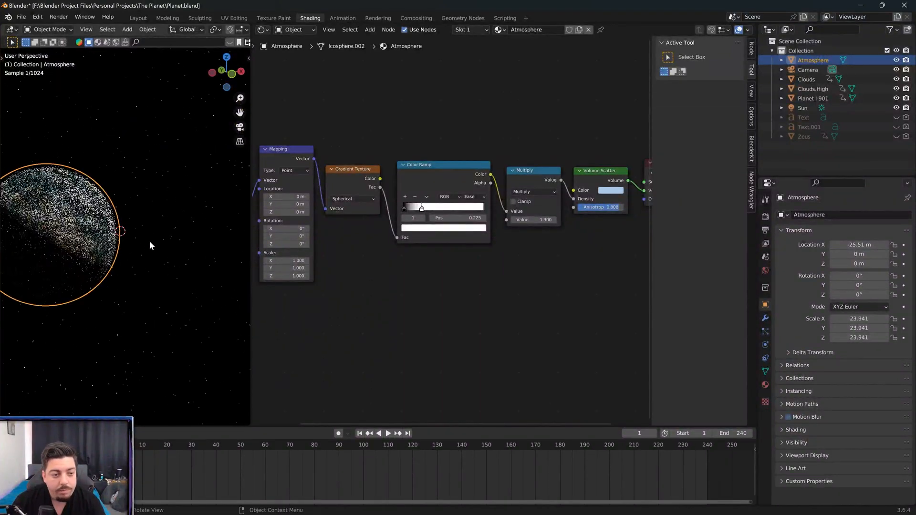
key("KP_0")
scroll(145, 238, "up", 8)
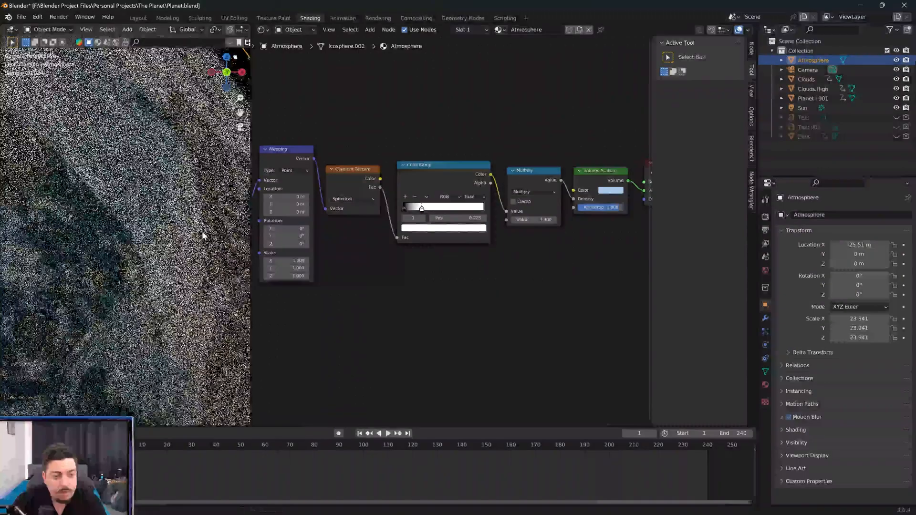
middle_click_drag(205, 236, 134, 288, "shift")
scroll(184, 262, "up", 3)
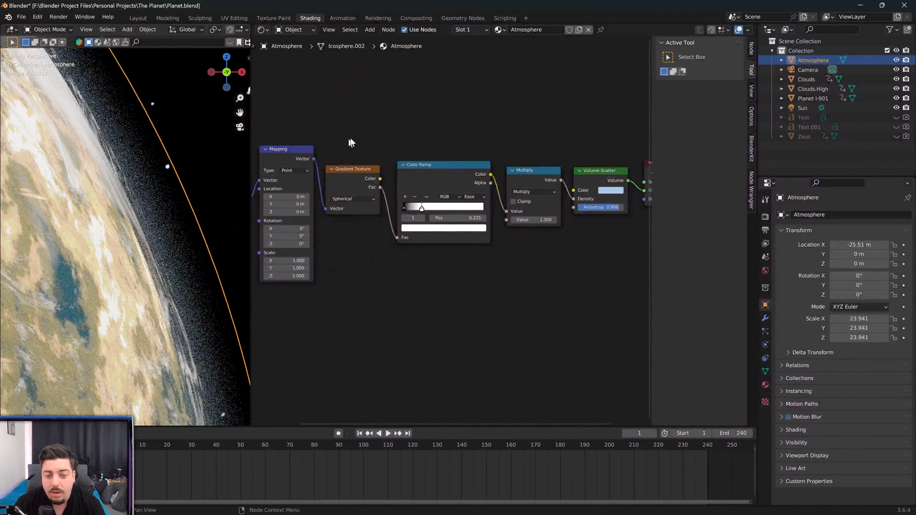
- Test the planet atmosphere's falloff by moving its Color Ramp's white stop to 1.000, 0.080 and finally 0.327
middle_click_drag(384, 132, 491, 115)
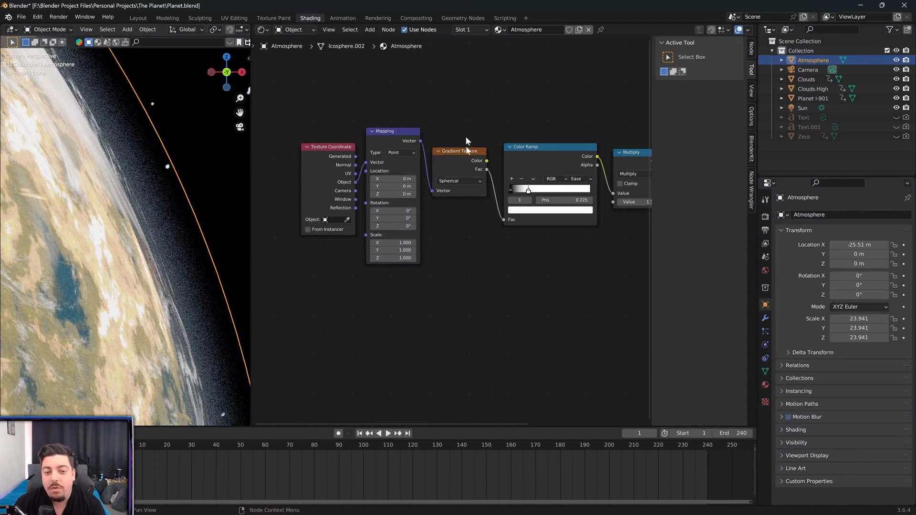
middle_click_drag(534, 146, 462, 159)
left_click_drag(456, 206, 524, 208)
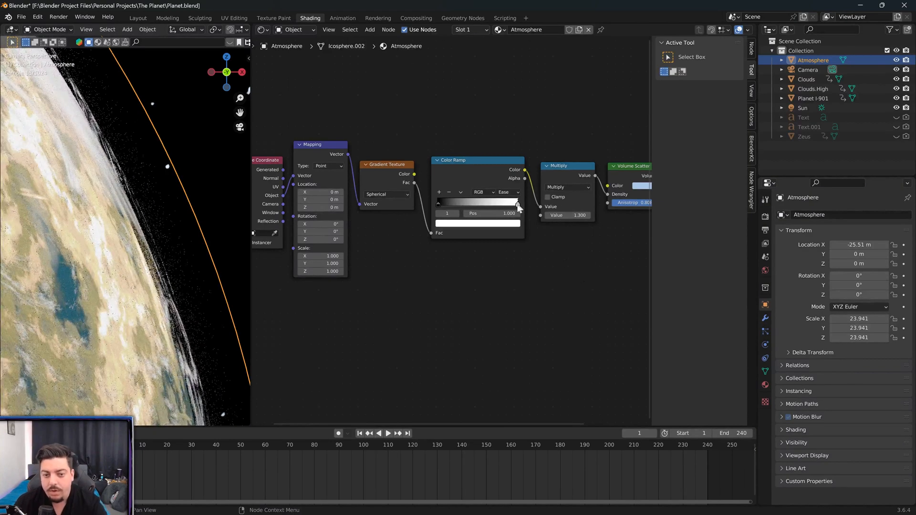
left_click_drag(519, 208, 440, 213)
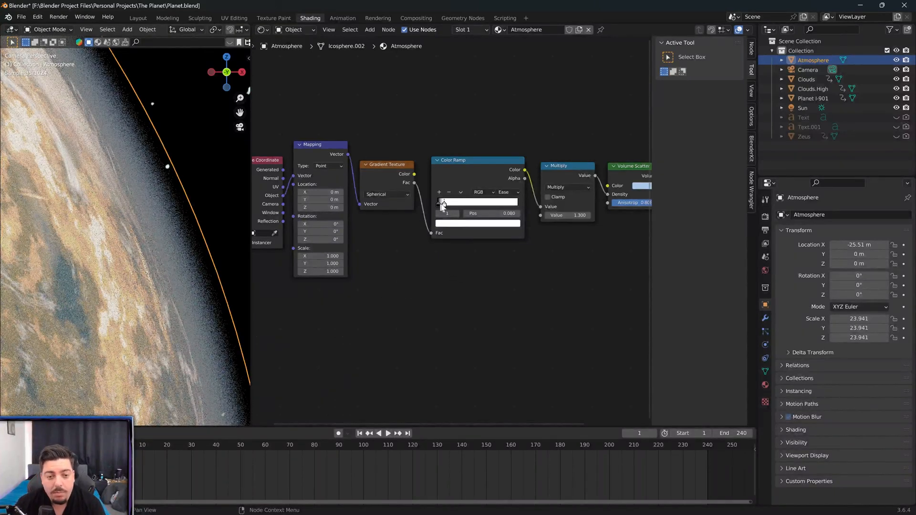
left_click_drag(444, 204, 465, 205)
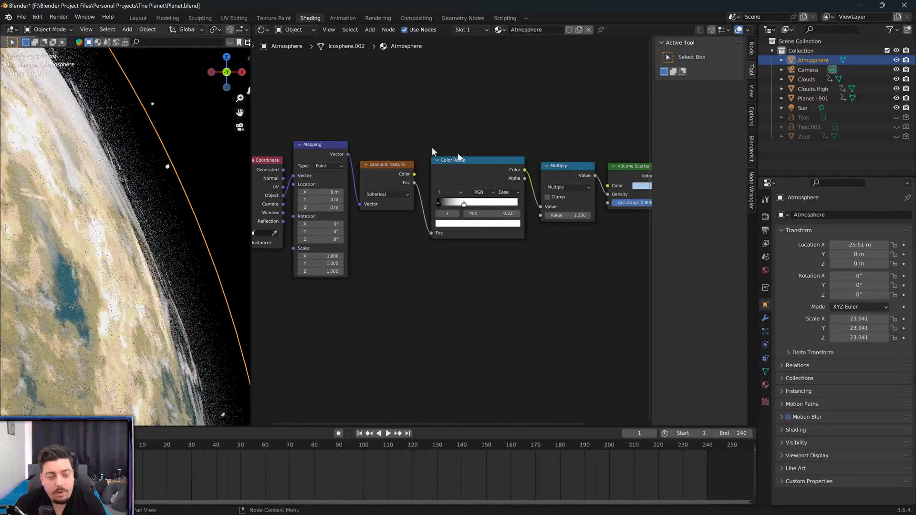
- Try an orange color on the planet atmosphere's Volume Scatter node and undo it
middle_click_drag(521, 134, 424, 123)
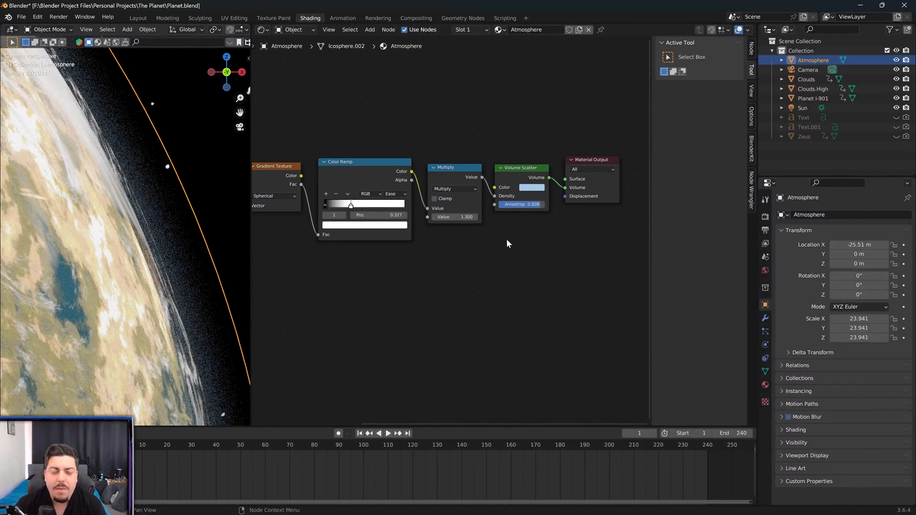
left_click(516, 171)
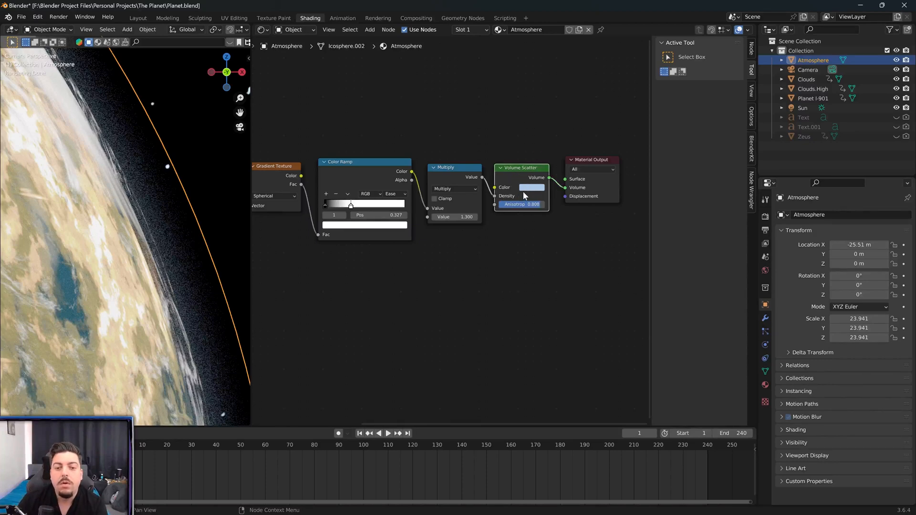
left_click(524, 189)
left_click(542, 121)
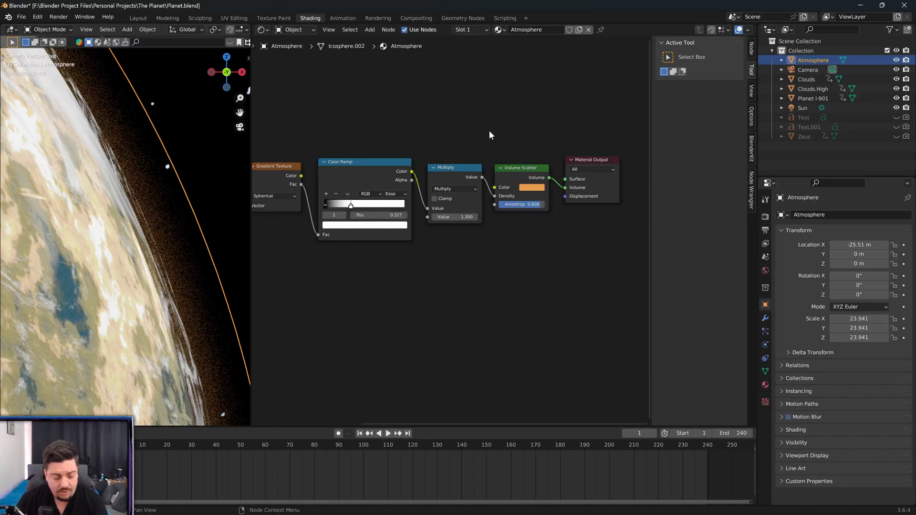
key("ctrl+z")
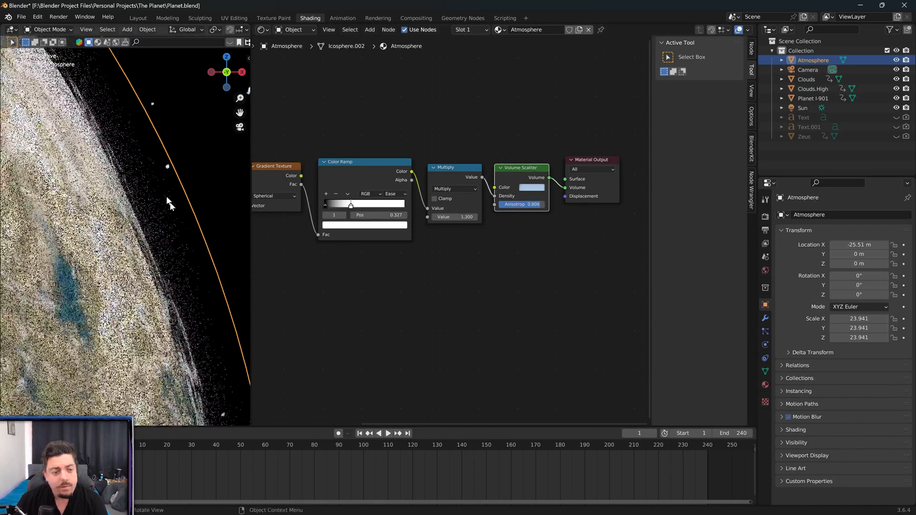
left_click(413, 310)
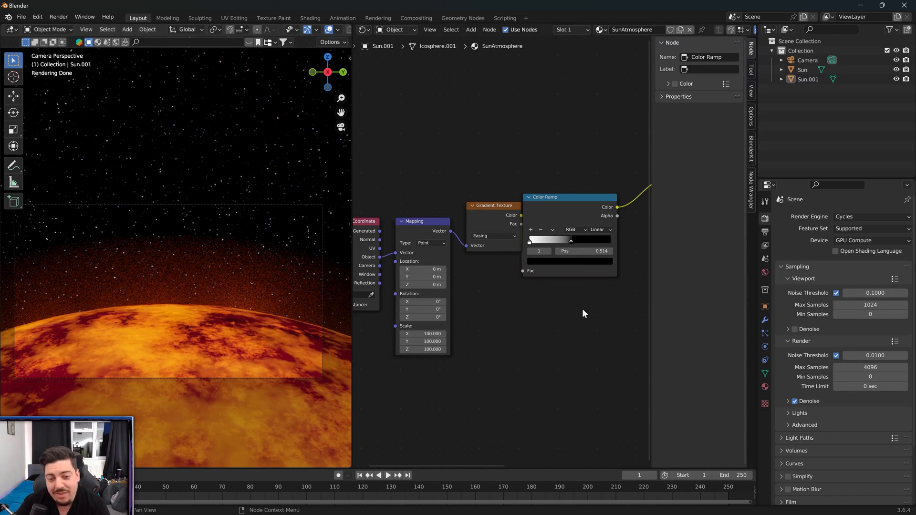
- In the sun scene, move the Color Ramp clear of the Gradient Texture and link its Color output to the Principled Volume's Absorption Color
left_click_drag(556, 215, 573, 210)
middle_click_drag(574, 180, 388, 194)
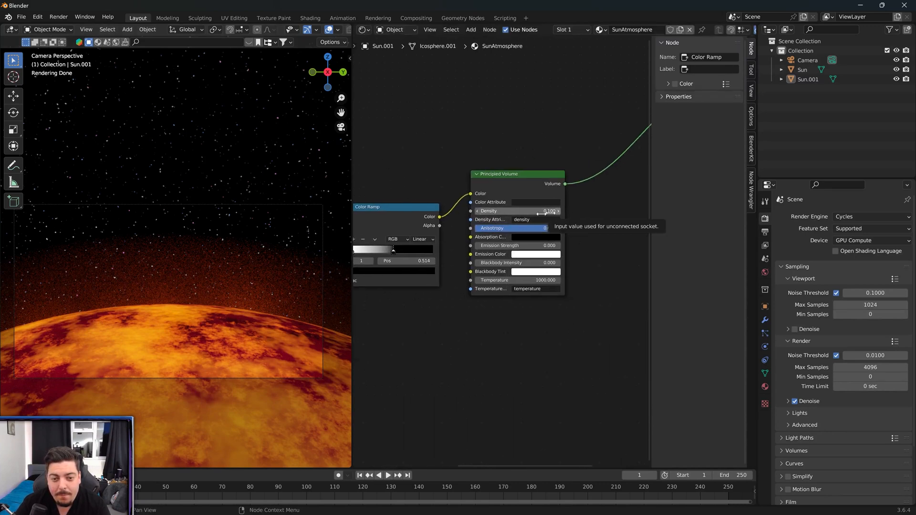
left_click_drag(440, 217, 470, 237)
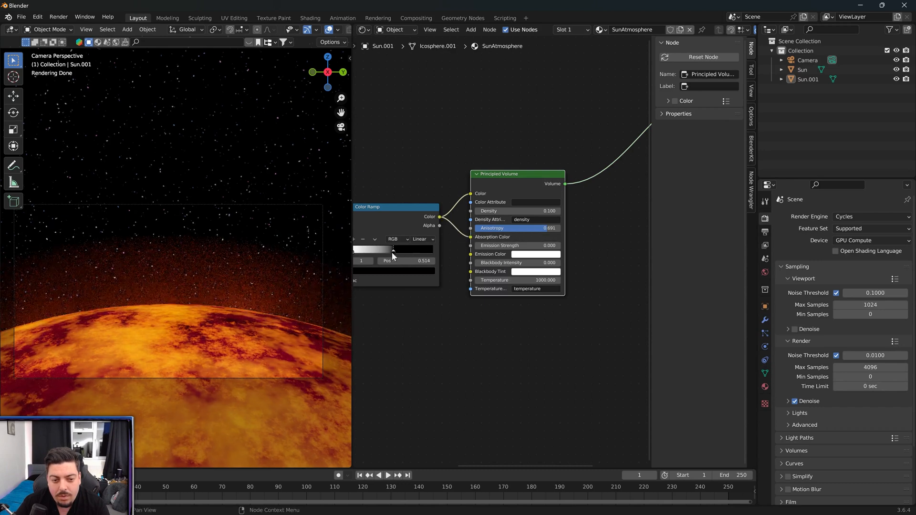
- Move the black stop of the SunAtmosphere material's Color Ramp to position 1.000
left_click_drag(392, 252, 444, 251)
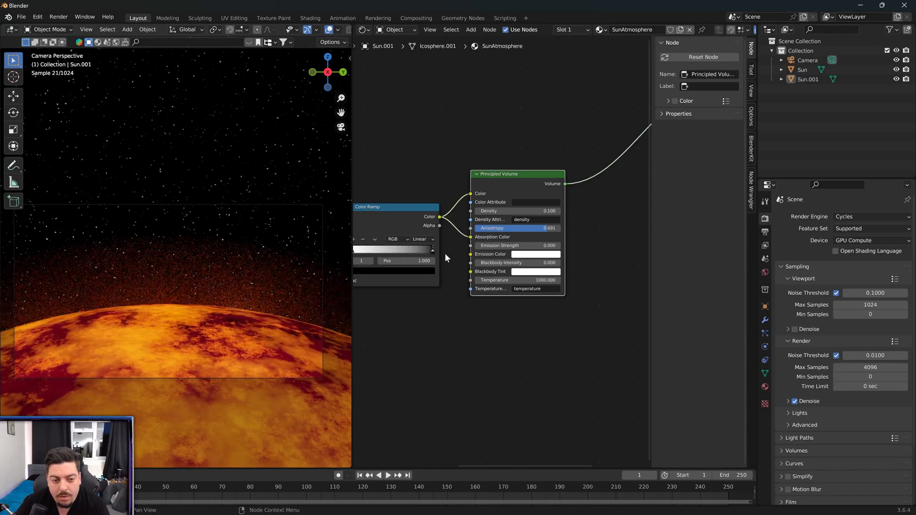
left_click(472, 310)
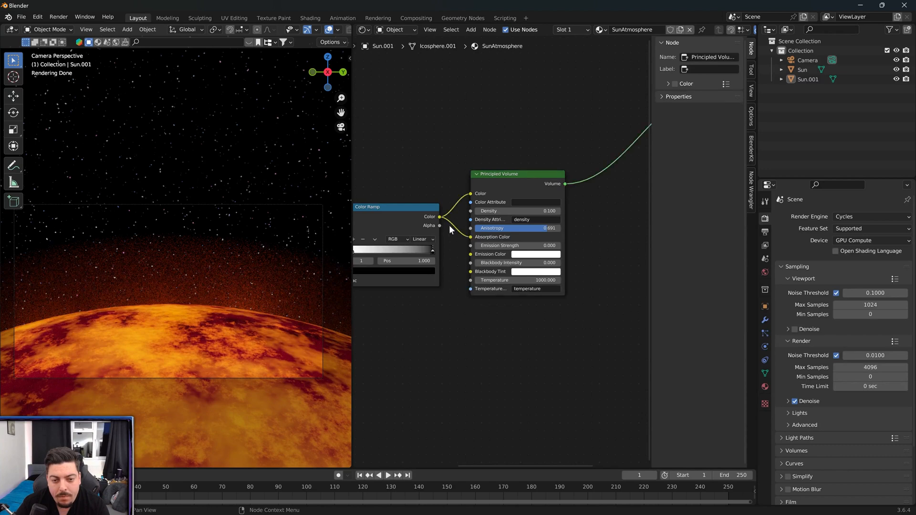
- Try linking the Color Ramp's Color output to the Principled Volume's Blackbody Tint and to its Emission Color, undoing each link
left_click_drag(440, 218, 467, 270)
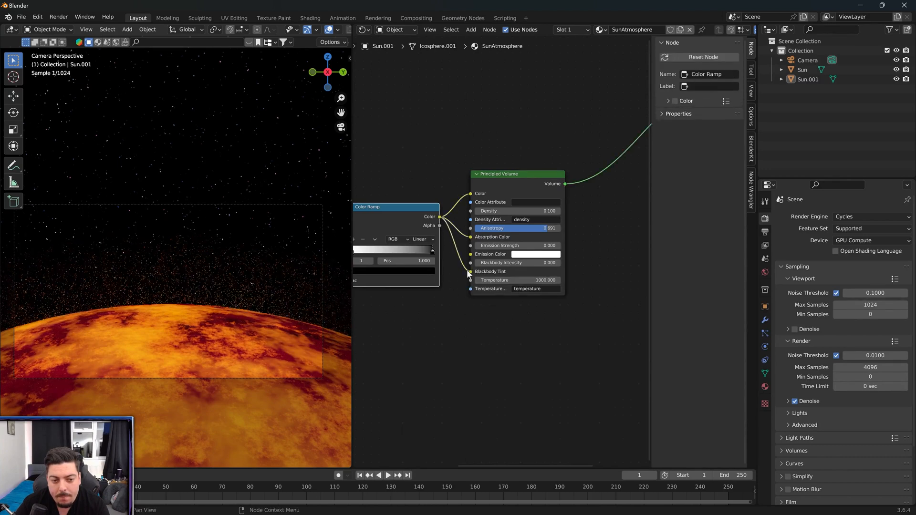
key("ctrl+z")
left_click_drag(439, 216, 471, 255)
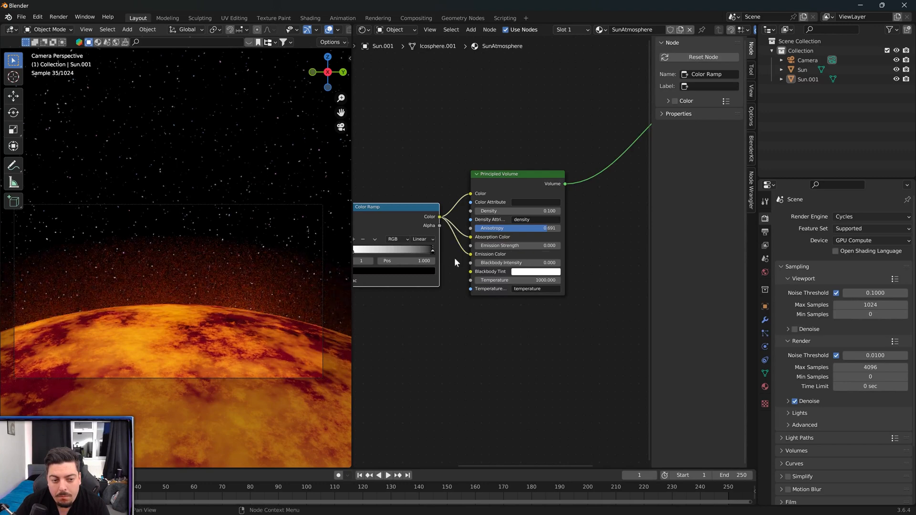
key("ctrl+z")
- Set the final render's Max Samples to 250 and render the current frame, closing the render window after viewing it
middle_click_drag(579, 241, 410, 321)
scroll(431, 286, "down", 2)
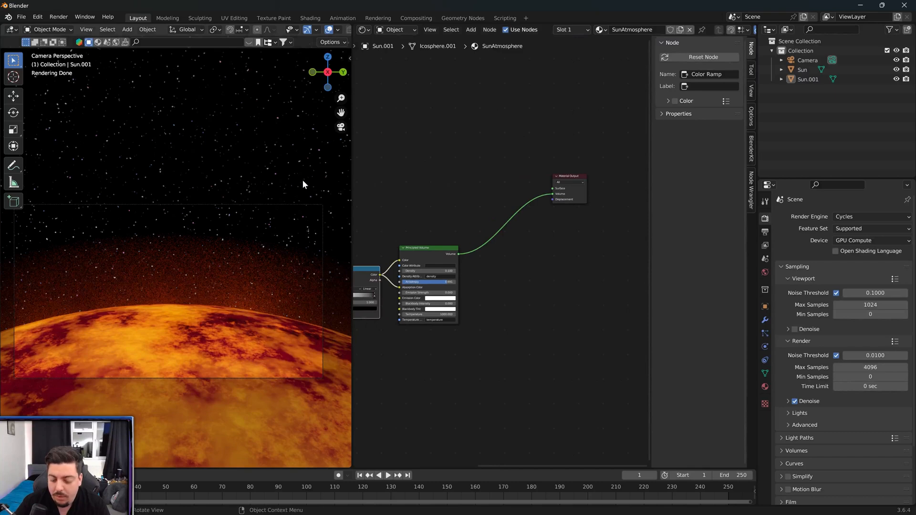
left_click(765, 232)
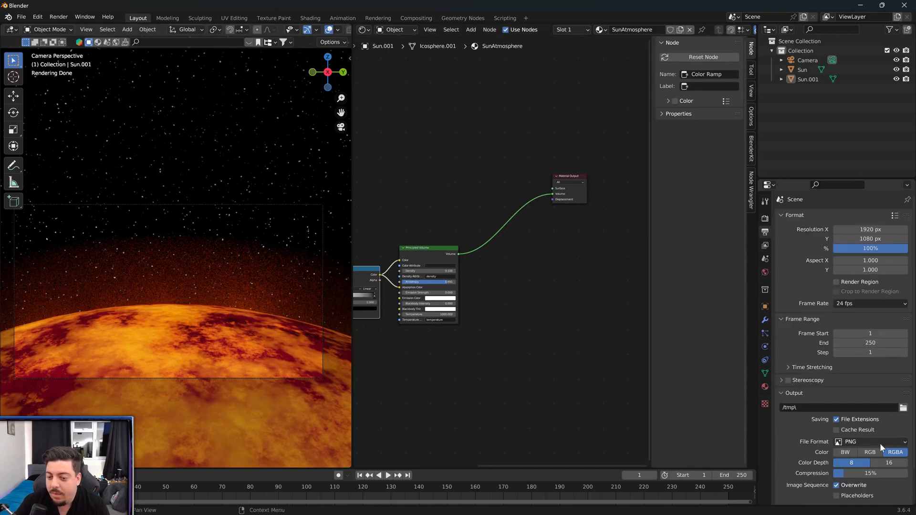
left_click(765, 245)
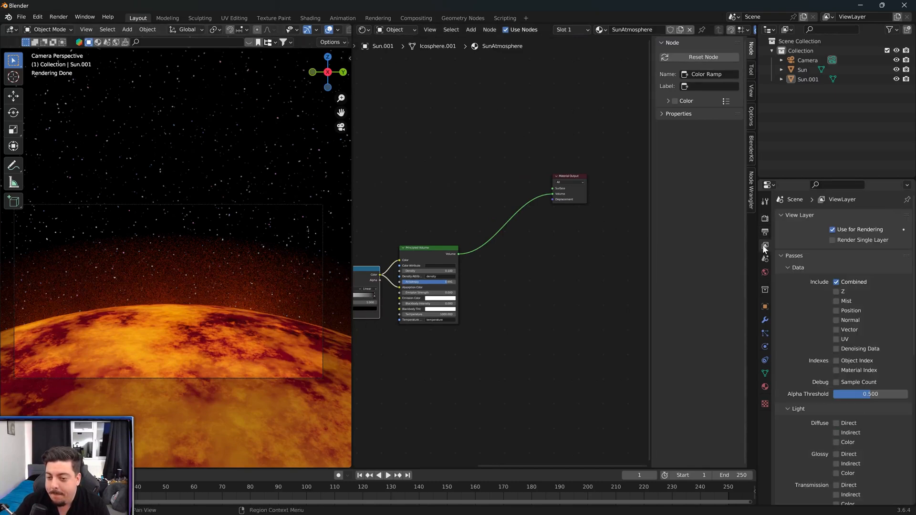
left_click(765, 218)
left_click(852, 367)
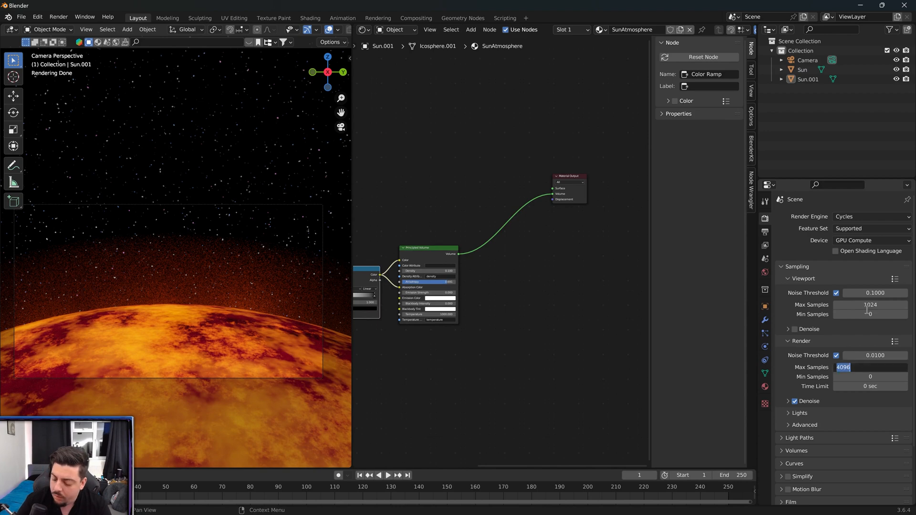
type("250")
key("Return")
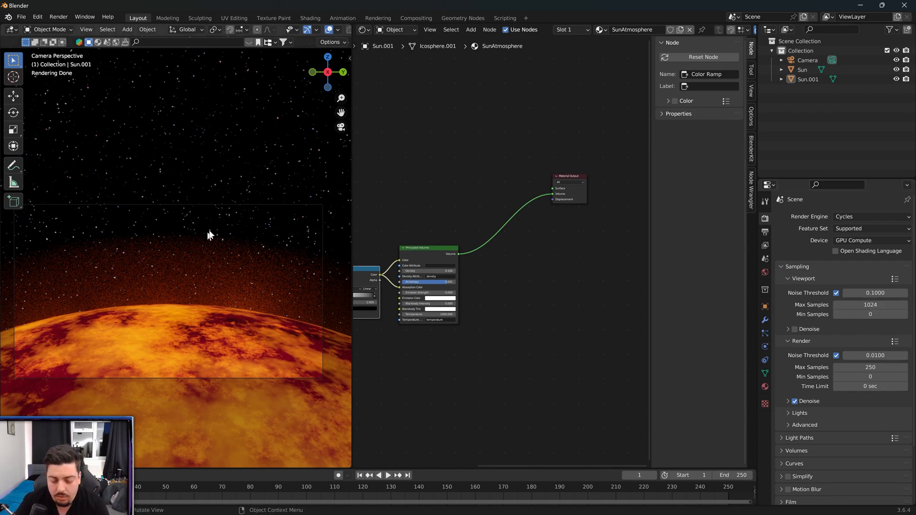
key("F12")
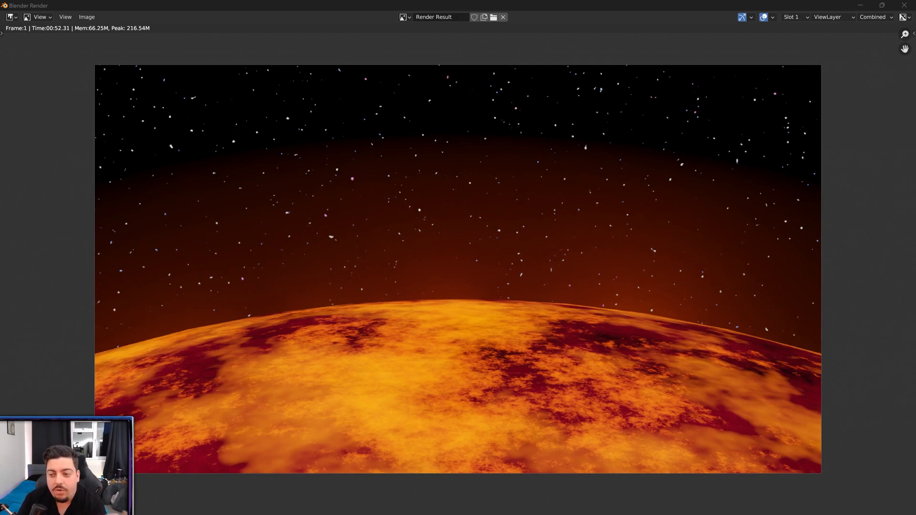
left_click(904, 5)
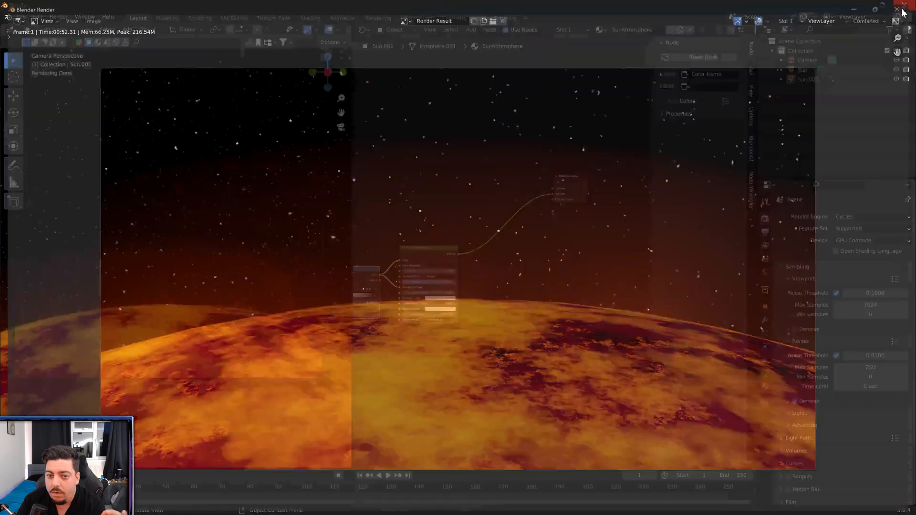
- Switch the shader editor to the World nodes and move the Stars ramp's black stop to 0.884
left_click(403, 33)
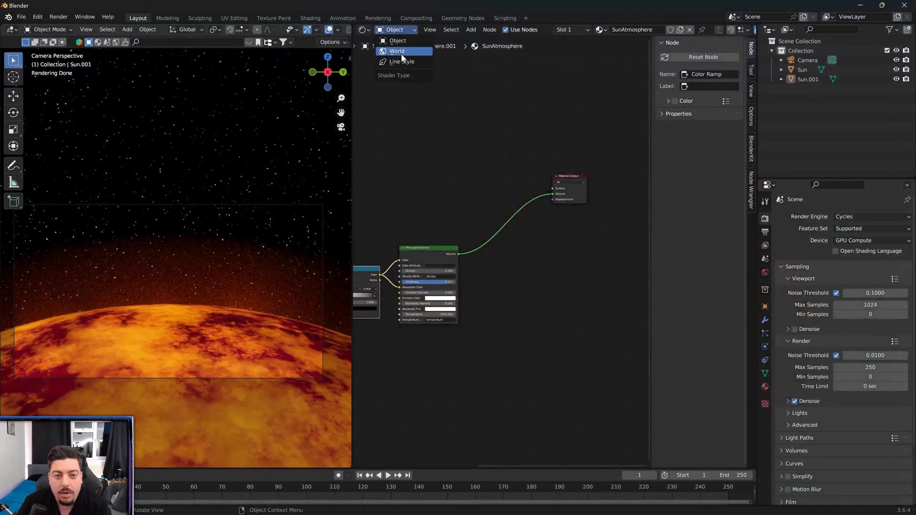
left_click(401, 54)
key("Home")
middle_click_drag(579, 154, 611, 149)
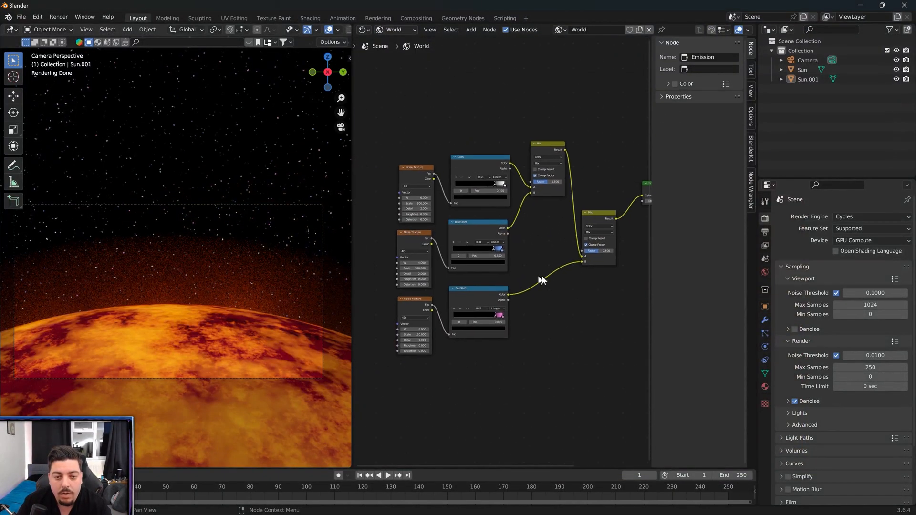
scroll(532, 247, "up", 3)
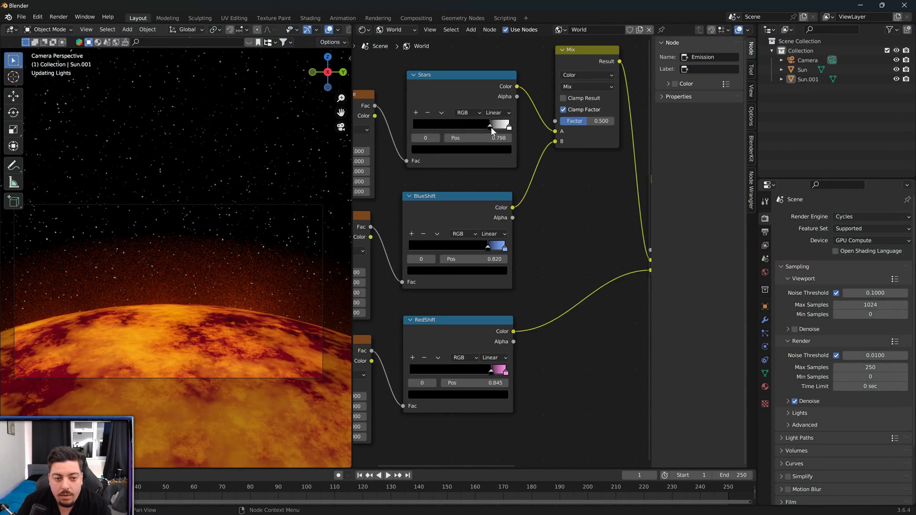
left_click_drag(491, 127, 497, 127)
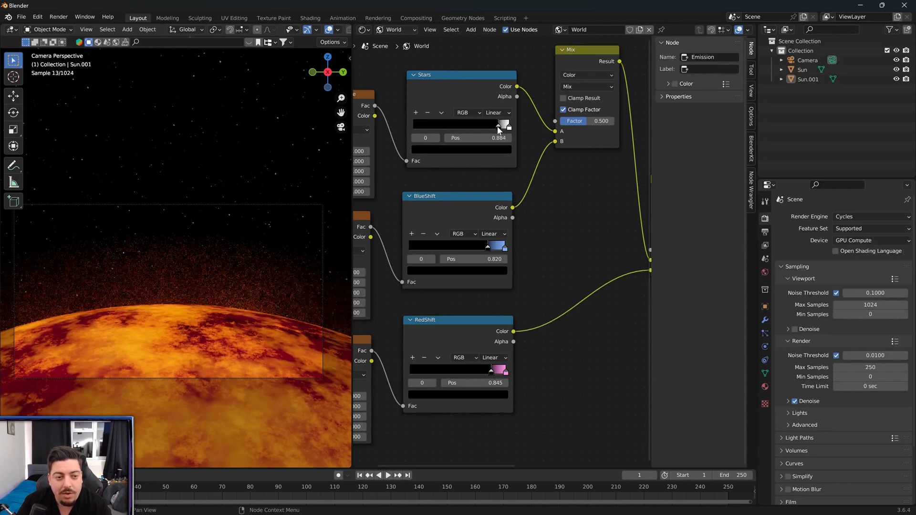
- With Sun and Sun.001 hidden in the viewport, move the black stops of the BlueShift ramp to 0.855 and the RedShift ramp to 0.880
left_click(898, 70)
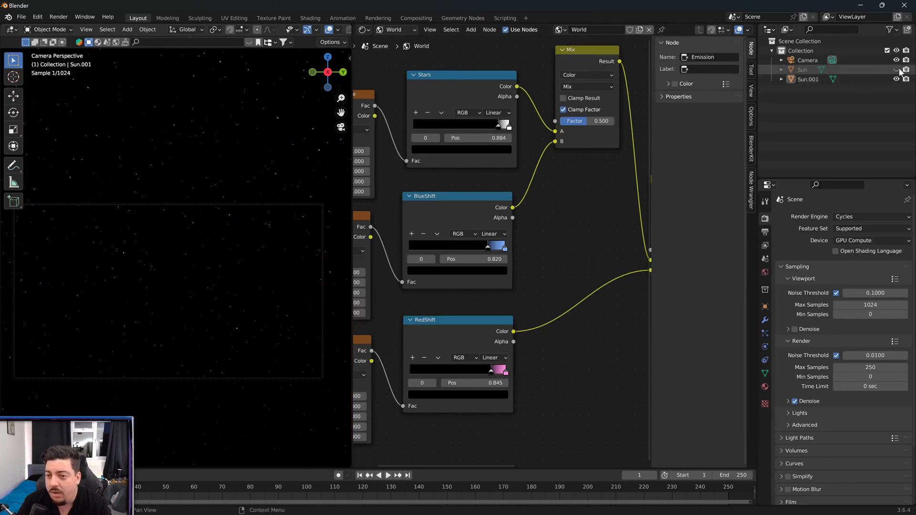
left_click(896, 79)
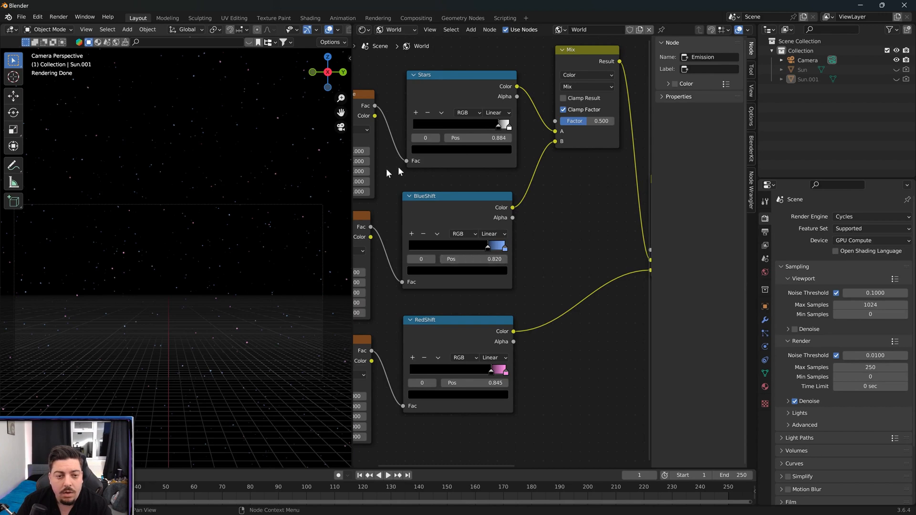
scroll(236, 174, "up", 4)
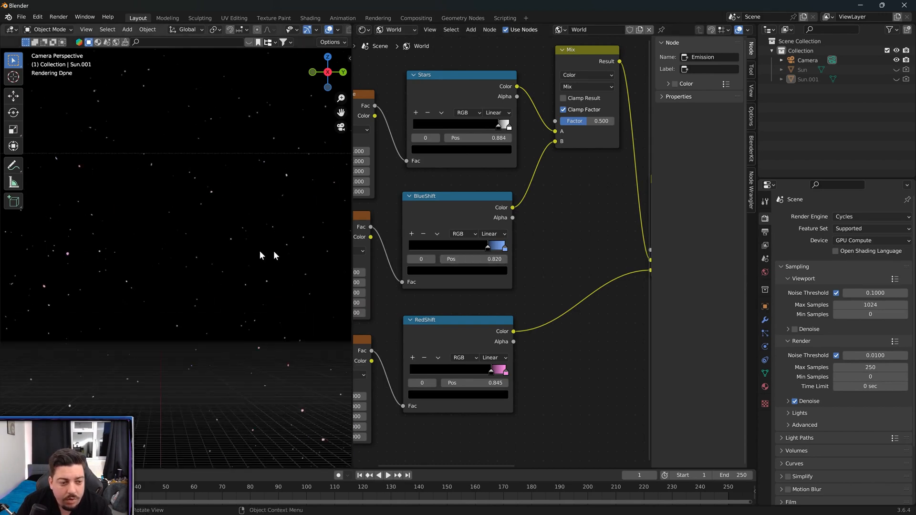
left_click_drag(487, 248, 492, 249)
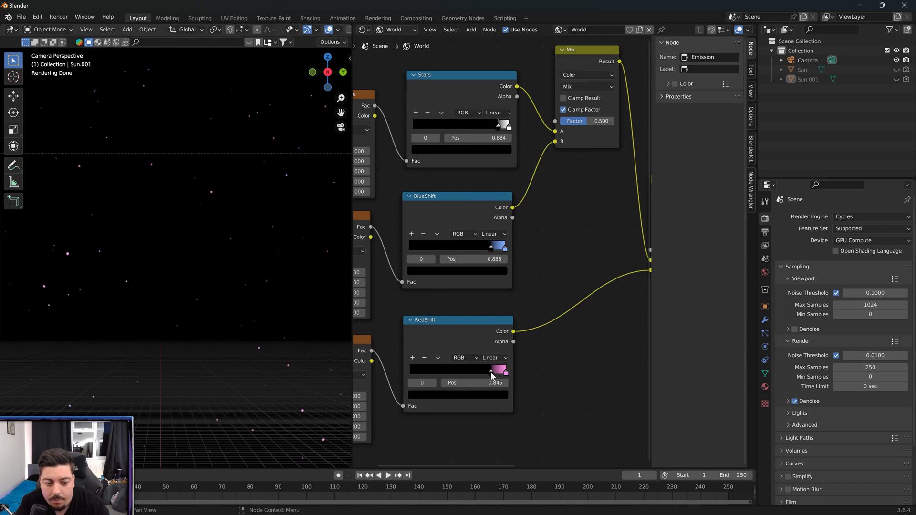
left_click_drag(491, 372, 495, 373)
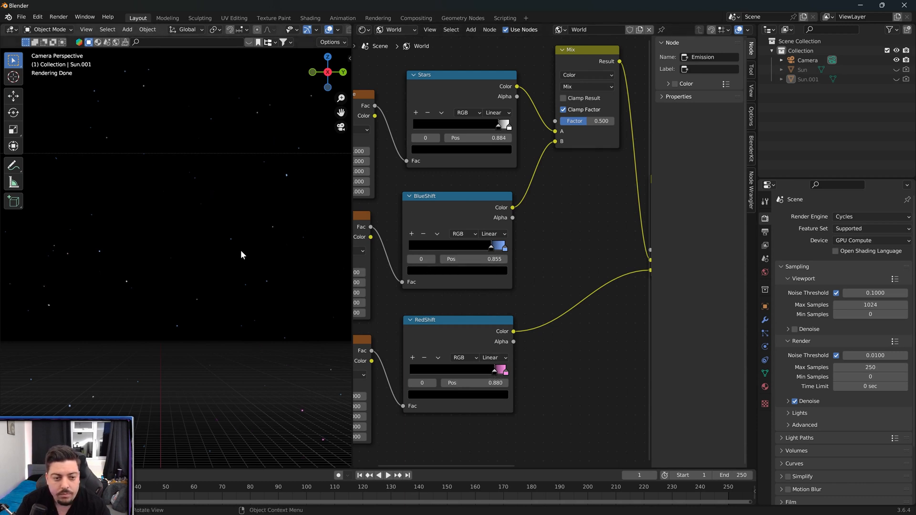
scroll(241, 250, "down", 2)
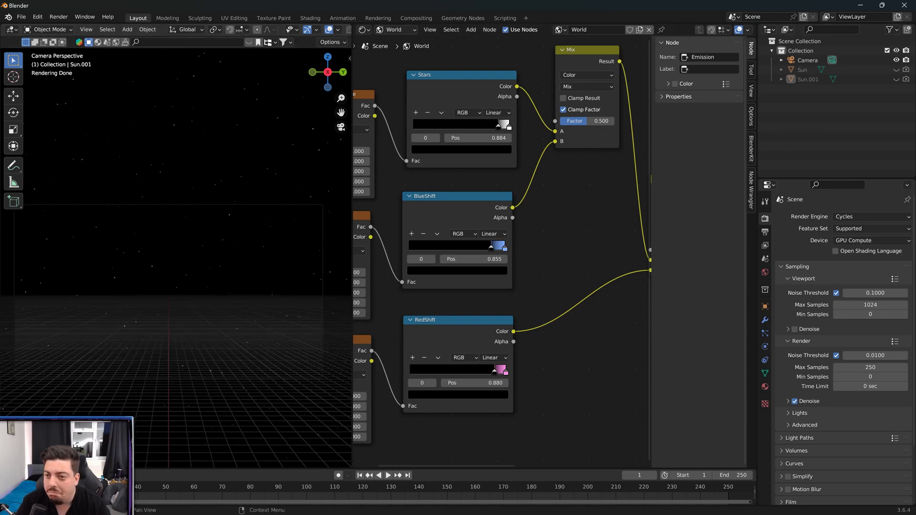
- Make the Sun and Sun.001 objects visible in the viewport again, keeping both enabled for rendering
left_click(896, 71)
left_click(905, 70)
left_click(897, 80)
left_click(905, 80)
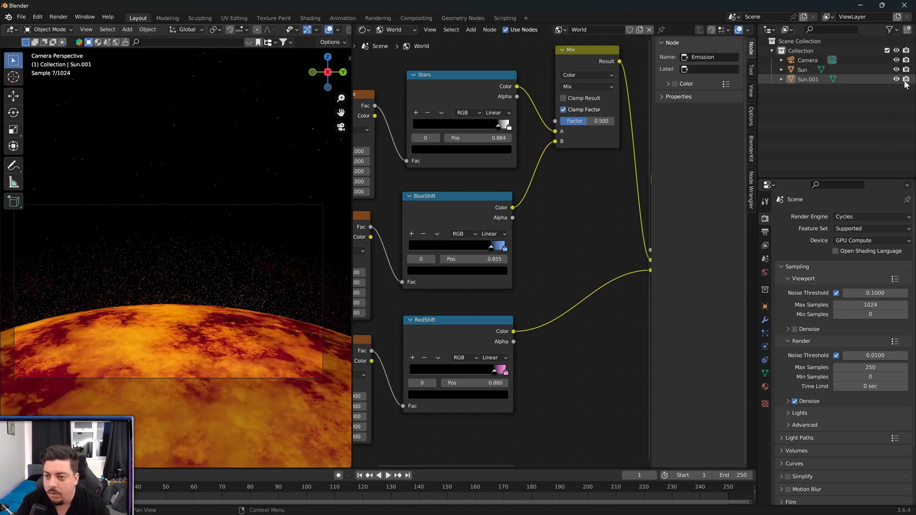
- Set the Scale of the Noise Texture feeding the Stars ramp to 250
middle_click_drag(434, 179, 540, 175)
mouse_move(453, 159)
left_mouse_down()
mouse_move(442, 158)
mouse_move(454, 158)
left_mouse_up()
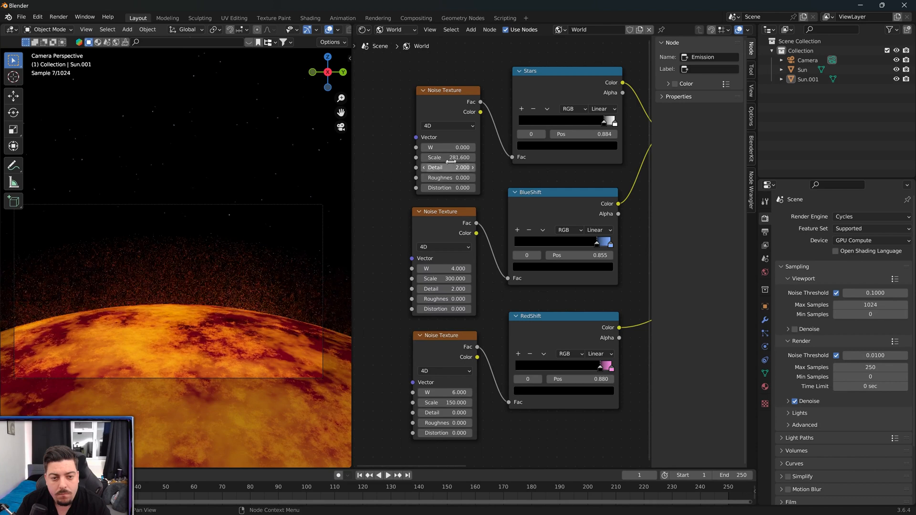
left_click(454, 158)
type("250")
key("Return")
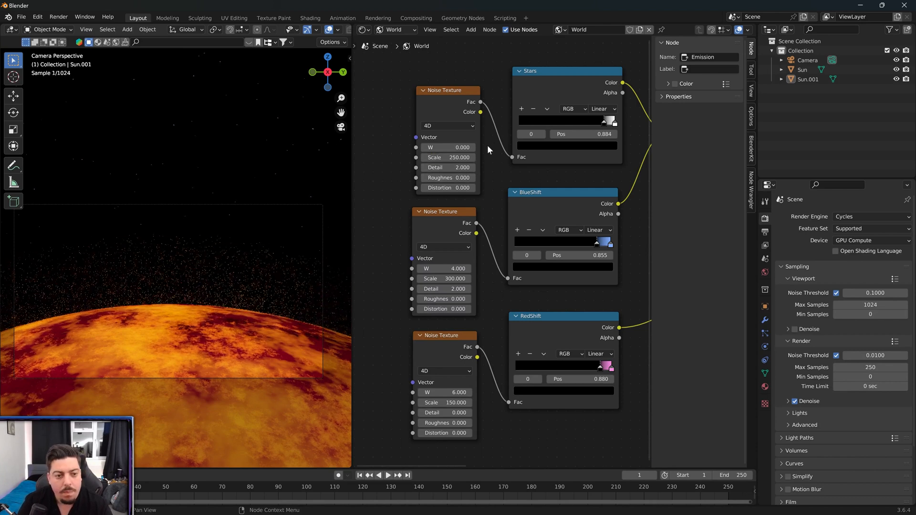
- Set the Noise Texture Scale to 225 for the BlueShift ramp and to 200 for the RedShift ramp
left_click(452, 279)
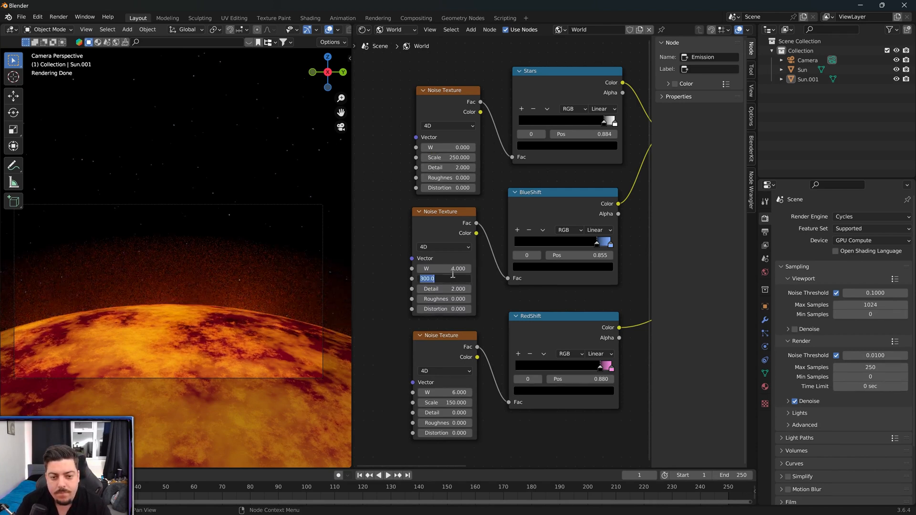
type("22")
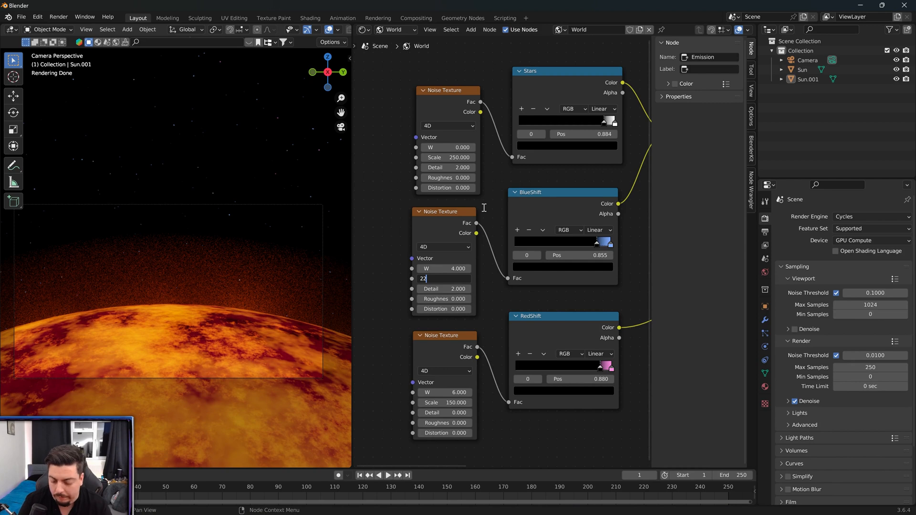
type("5")
key("Return")
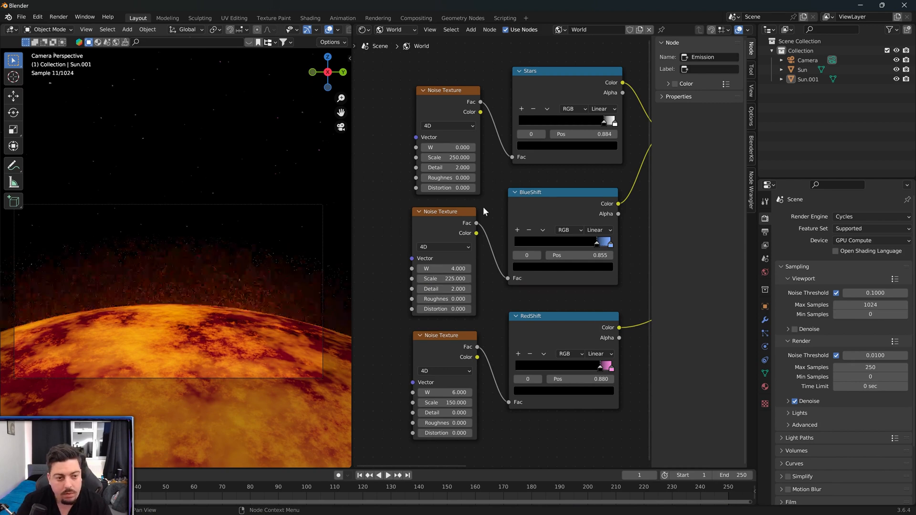
left_click(441, 403)
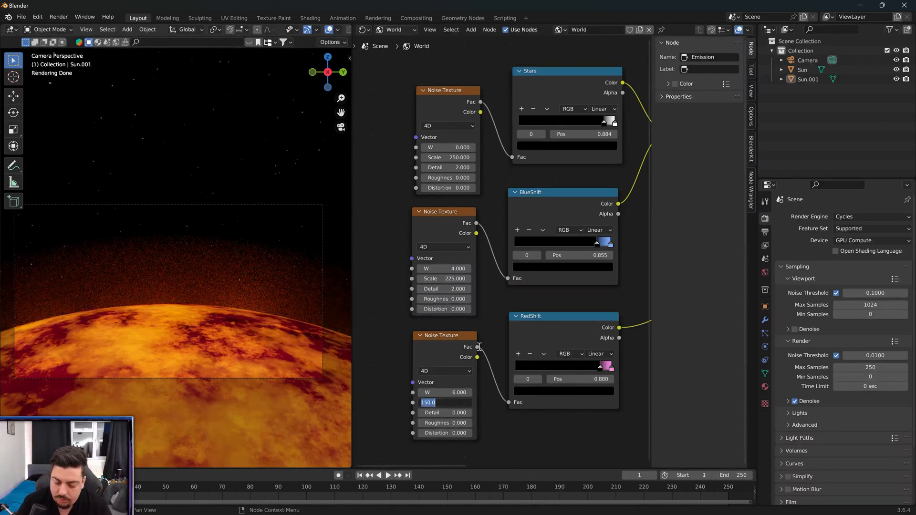
type("200")
key("Return")
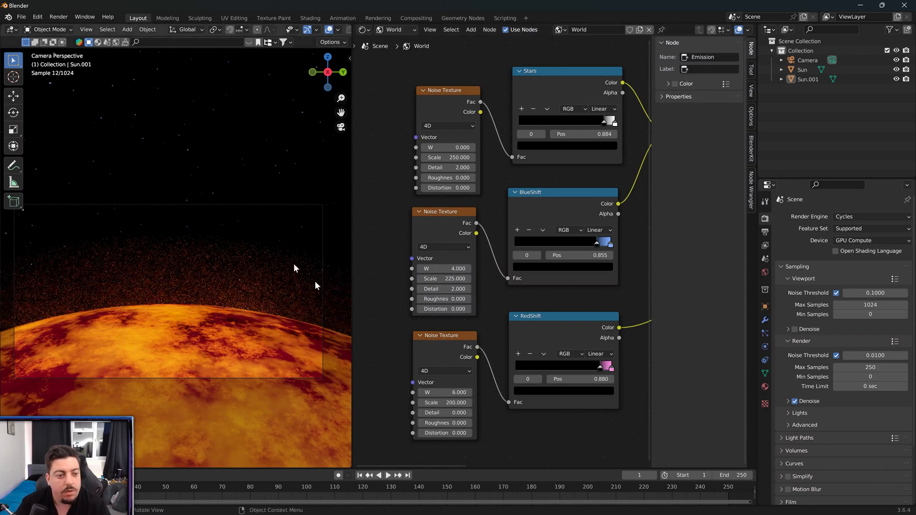
- Set the World Emission node's Strength to 50 while viewing only the starfield, and return the viewport to the camera view
middle_click_drag(319, 247, 248, 207)
middle_click_drag(217, 154, 244, 215)
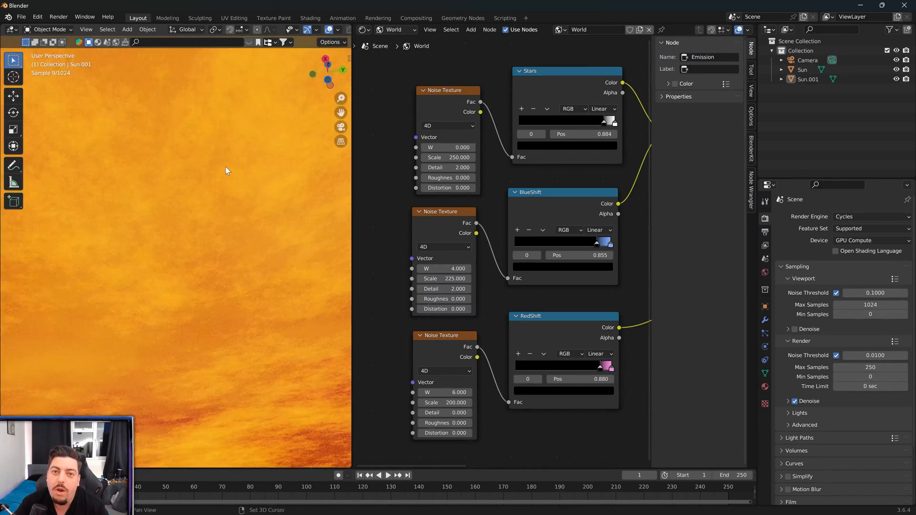
middle_click_drag(225, 167, 231, 262, "shift")
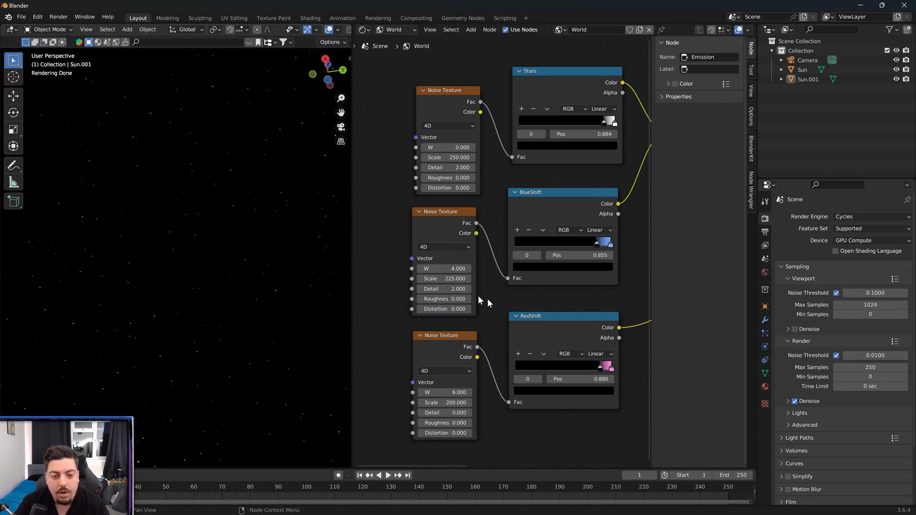
middle_click_drag(480, 306, 355, 316)
middle_click_drag(650, 316, 498, 333)
middle_click_drag(610, 325, 515, 341)
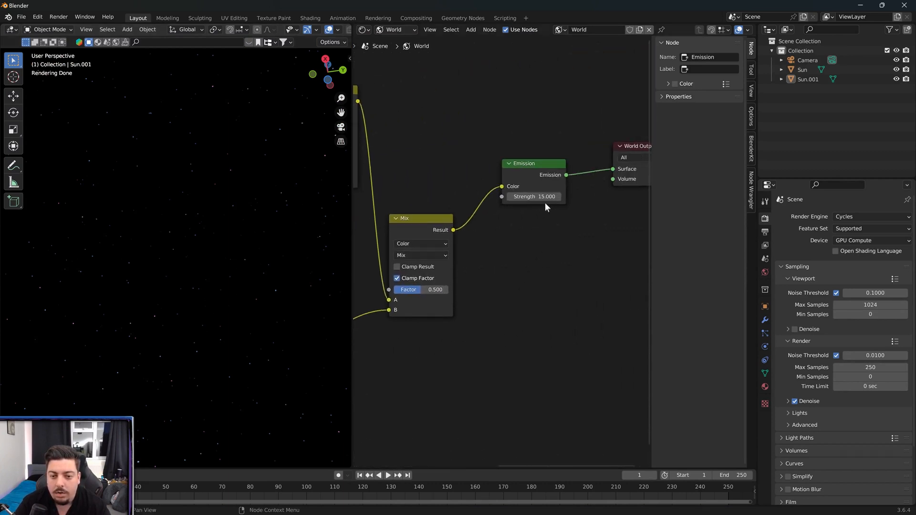
left_click(544, 201)
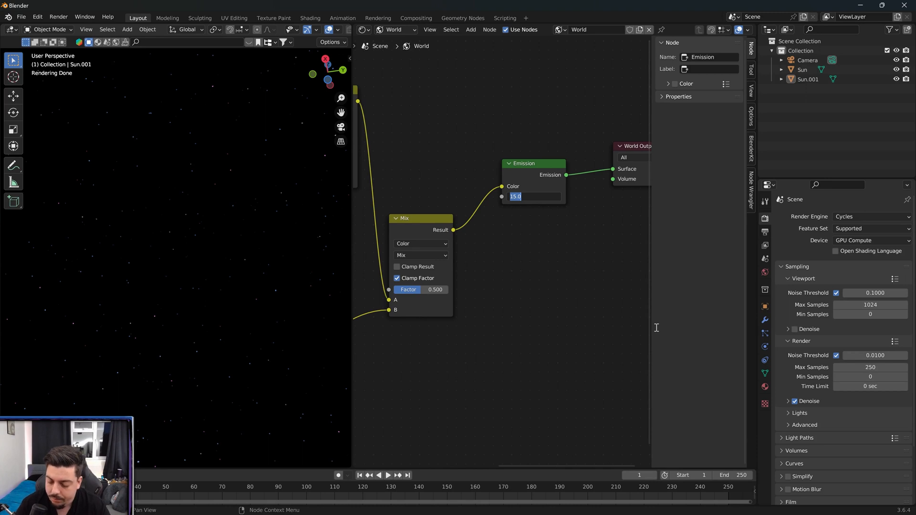
type("50")
key("Return")
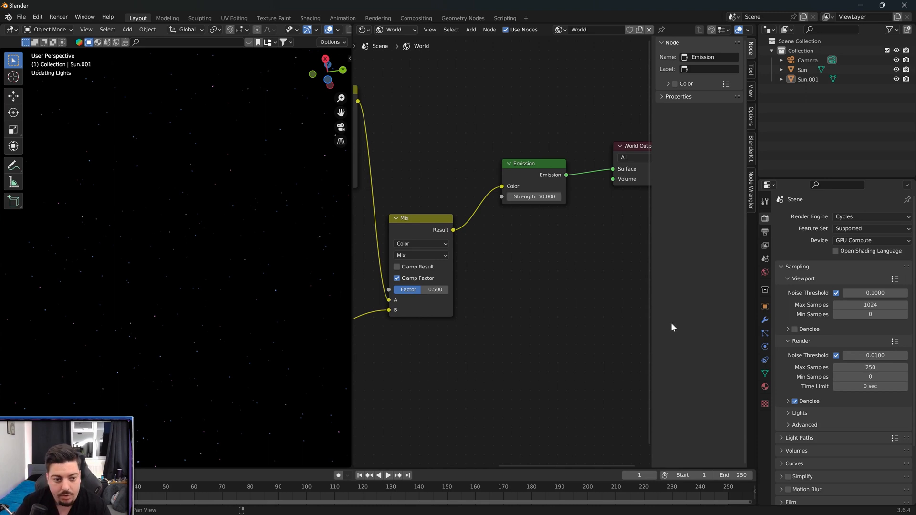
left_click(341, 127)
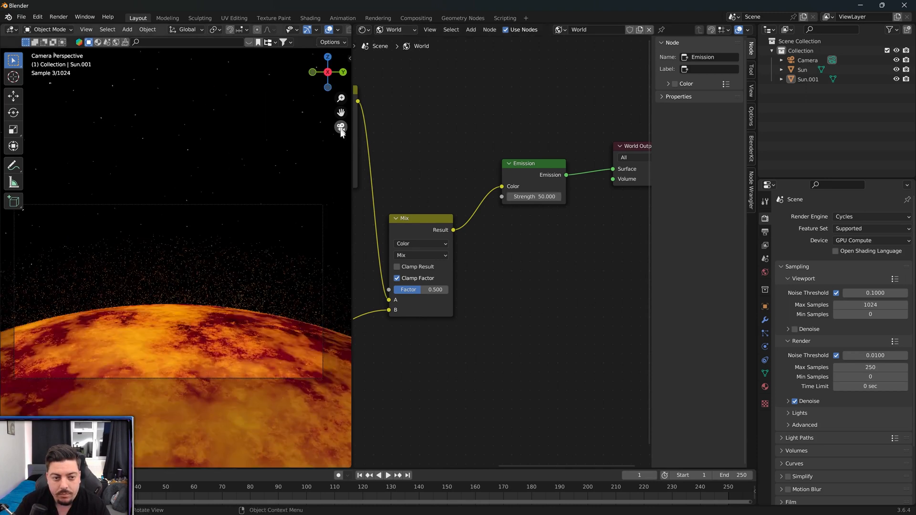
- Render the current frame from the camera view, review the result and close the render window
scroll(216, 164, "up", 2)
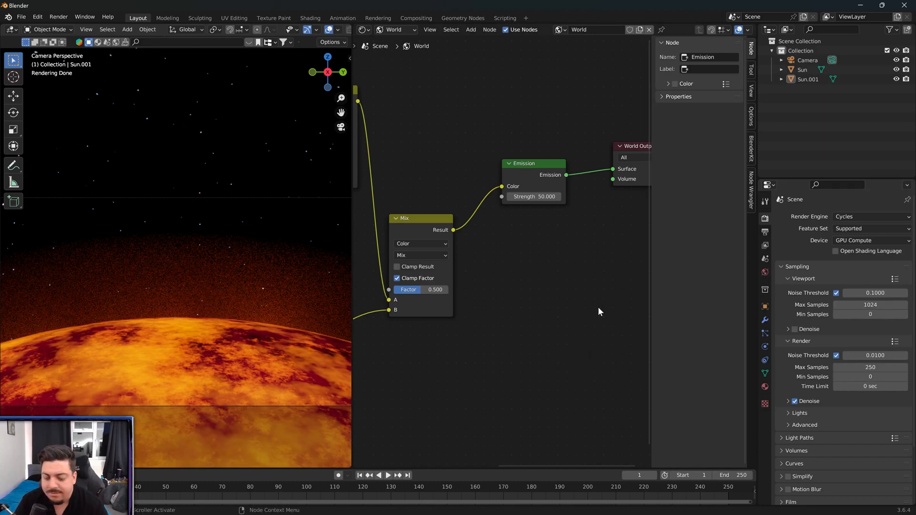
key("F12")
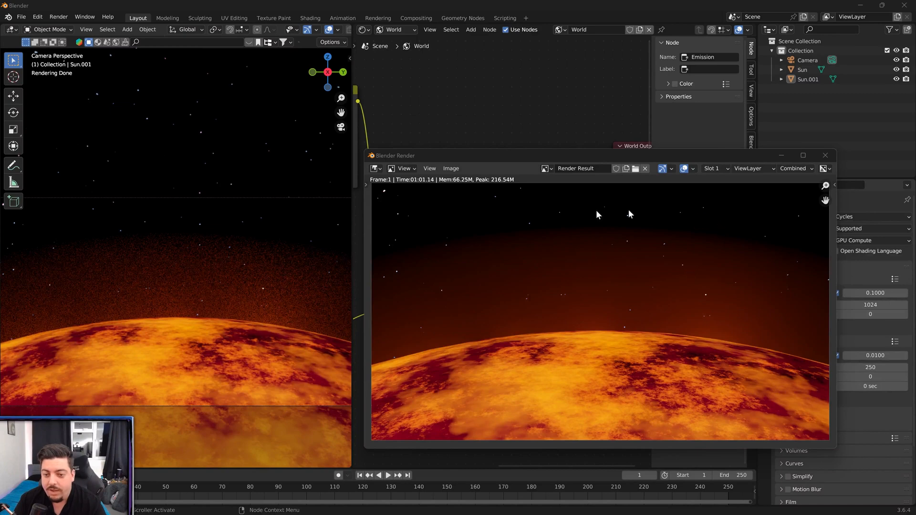
left_click_drag(524, 156, 407, 121)
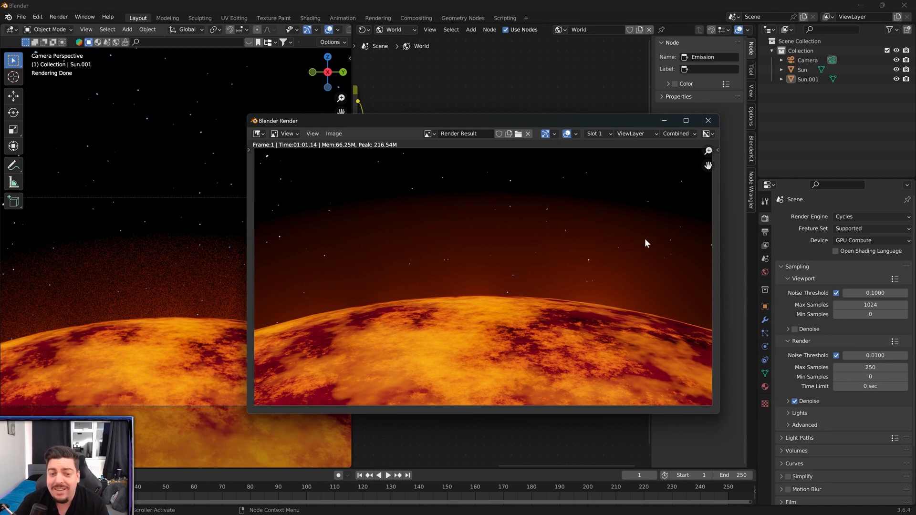
left_click(708, 121)
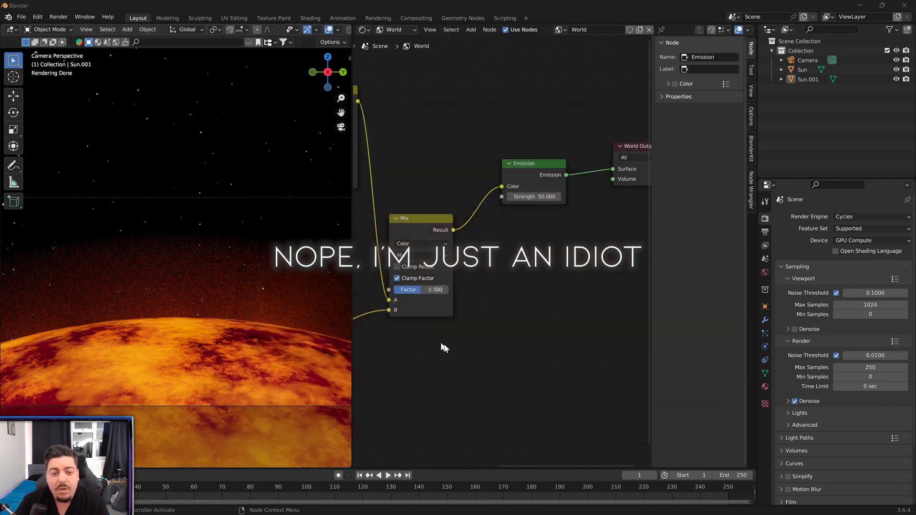
- Open the Compositing workspace and enable nodes for the scene's compositor
scroll(527, 282, "down", 3)
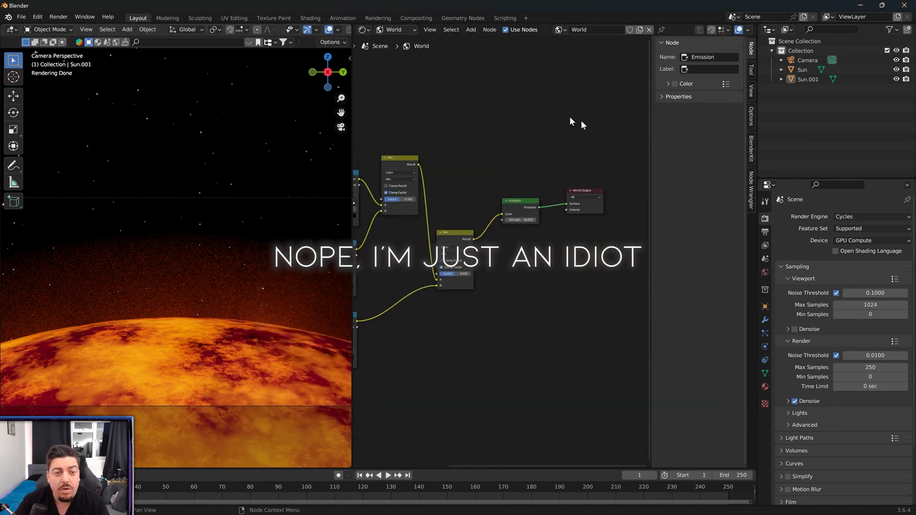
left_click(474, 19)
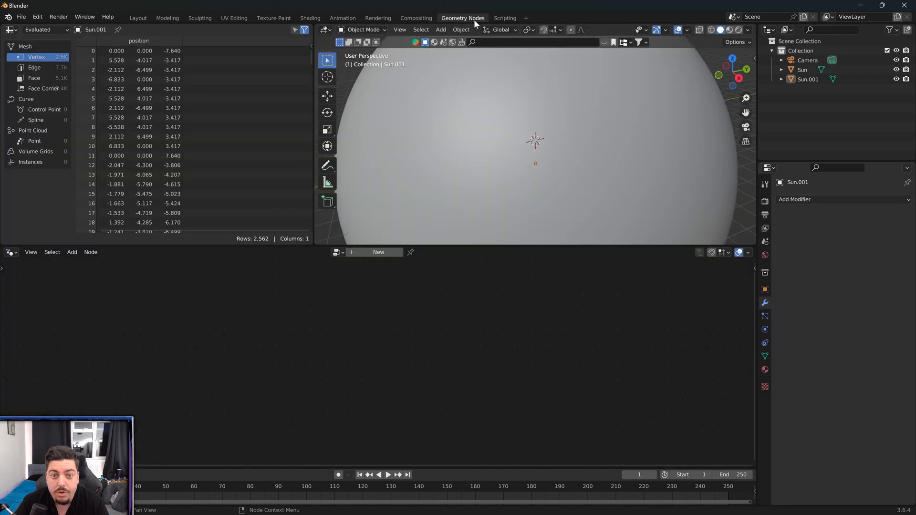
left_click(412, 17)
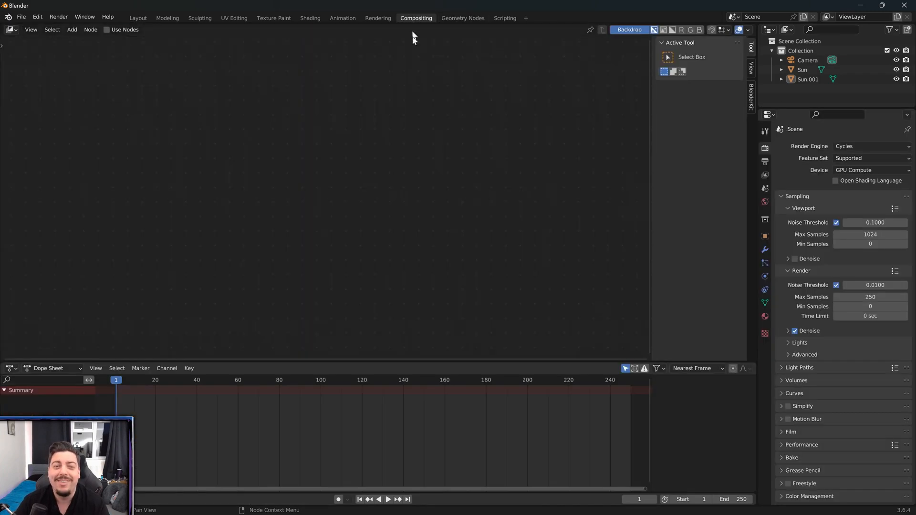
left_click(125, 30)
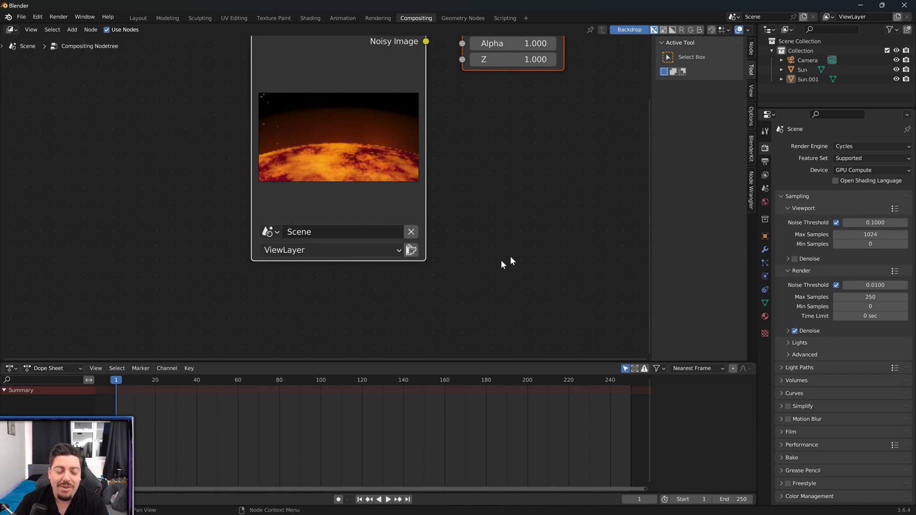
middle_click_drag(545, 230, 448, 277)
scroll(407, 196, "down", 3)
left_click(494, 253)
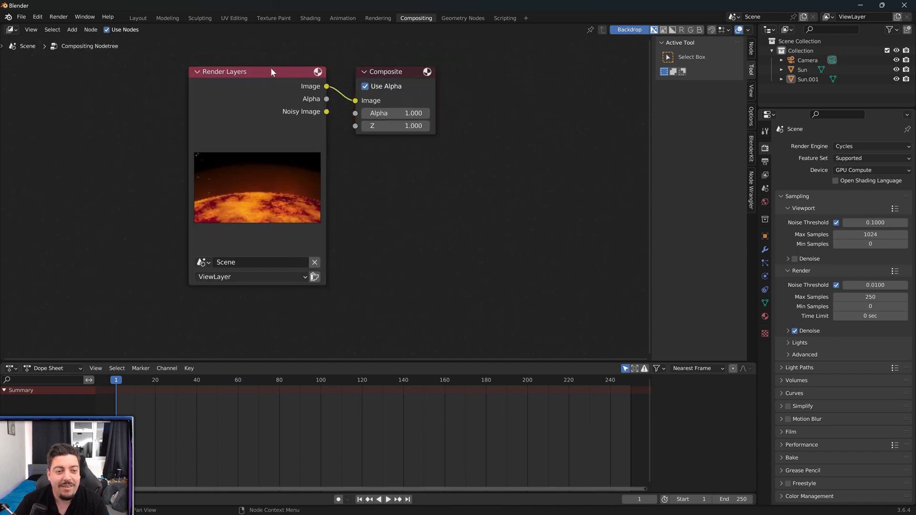
- Add a Viewer node below the Composite node and spread Render Layers and Composite apart to make room between them
left_click_drag(271, 72, 113, 77)
key("shift+a")
left_click(405, 243)
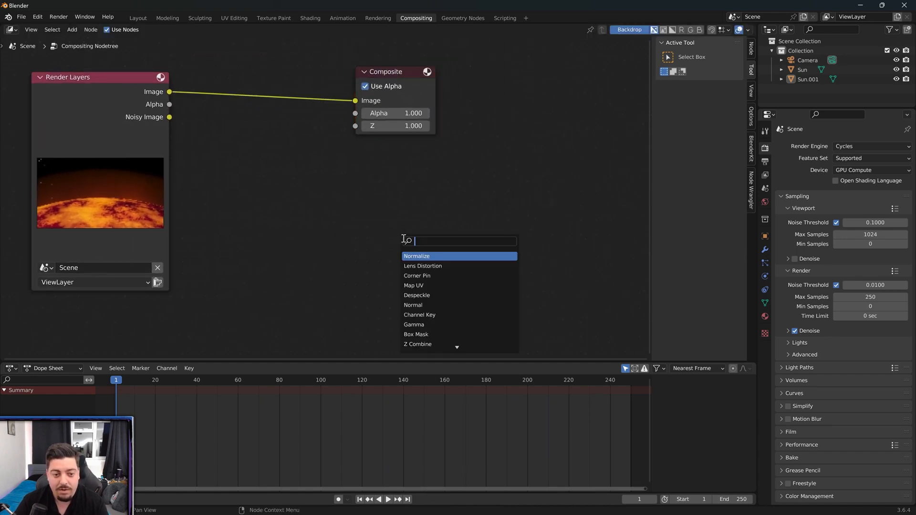
type("view")
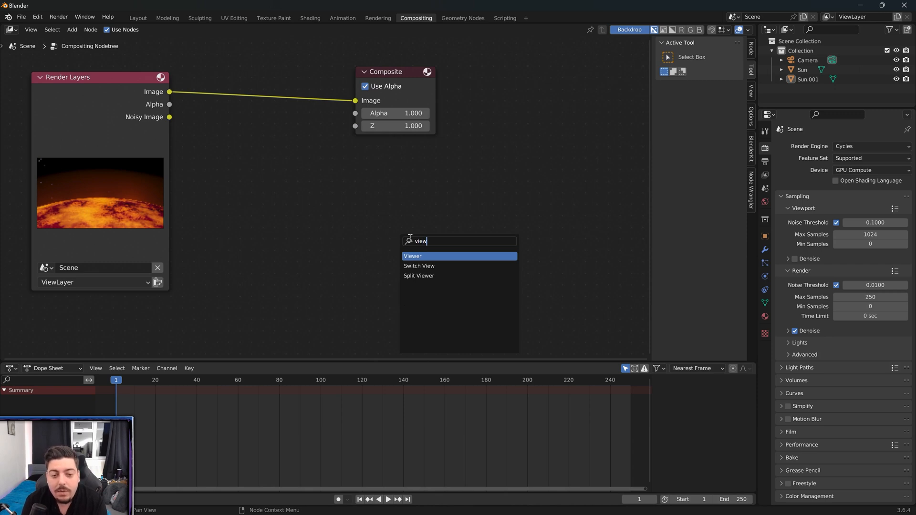
key("Return")
left_click(576, 234)
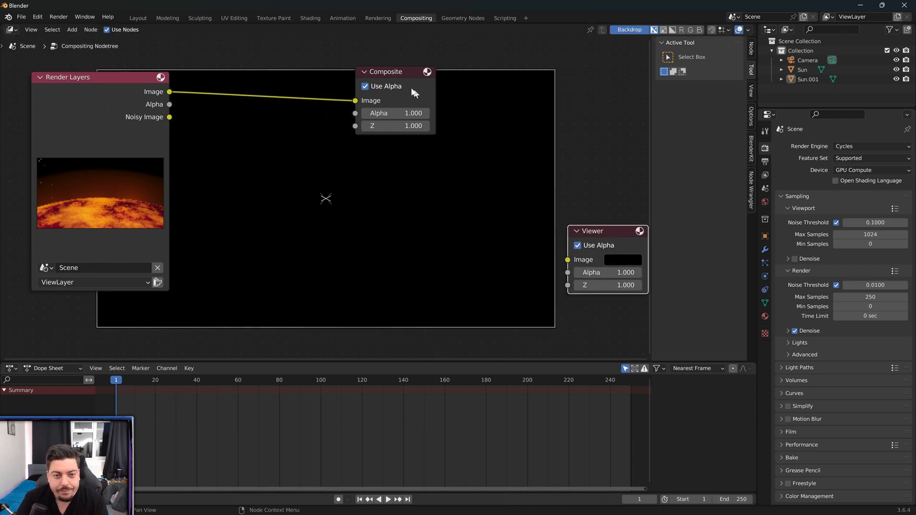
left_click_drag(413, 92, 626, 92)
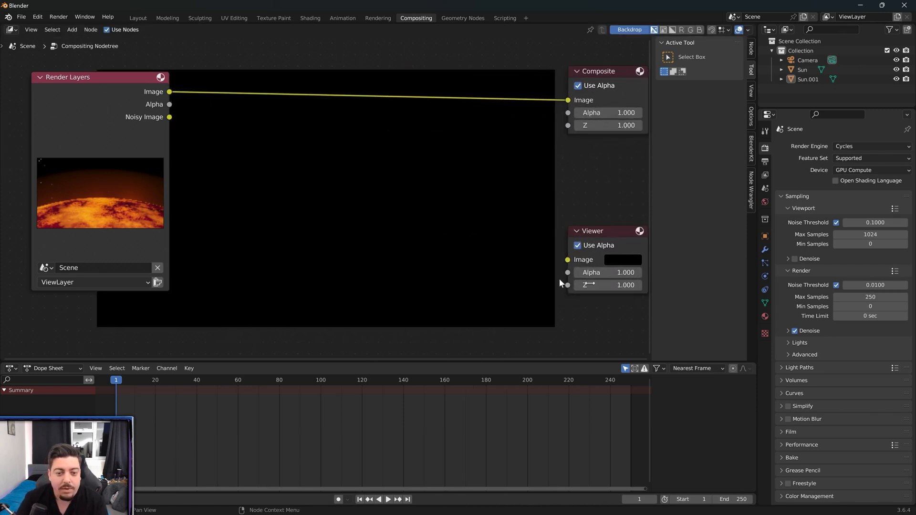
- Insert a reroute in the Render Layers-to-Composite link, connect it to the Viewer's Image input, and fit the backdrop between the nodes
left_click(611, 235)
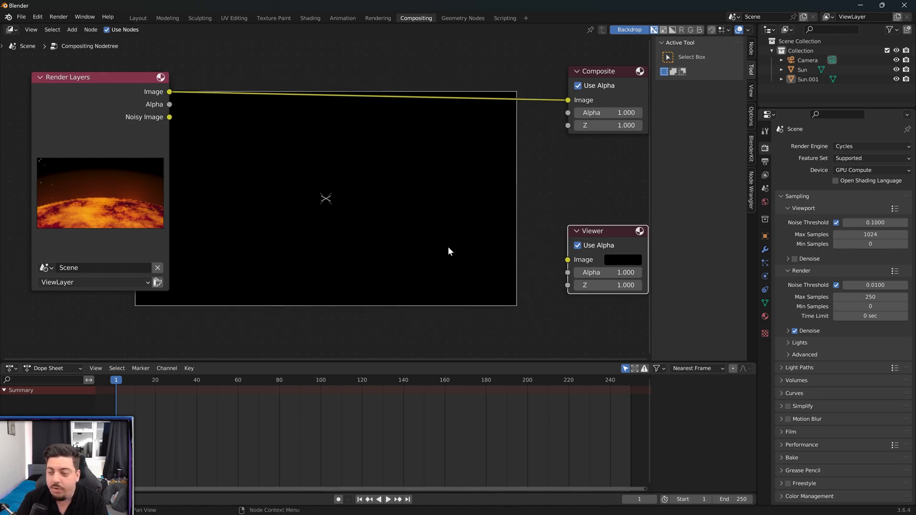
key("v")
middle_click_drag(391, 303, 358, 302)
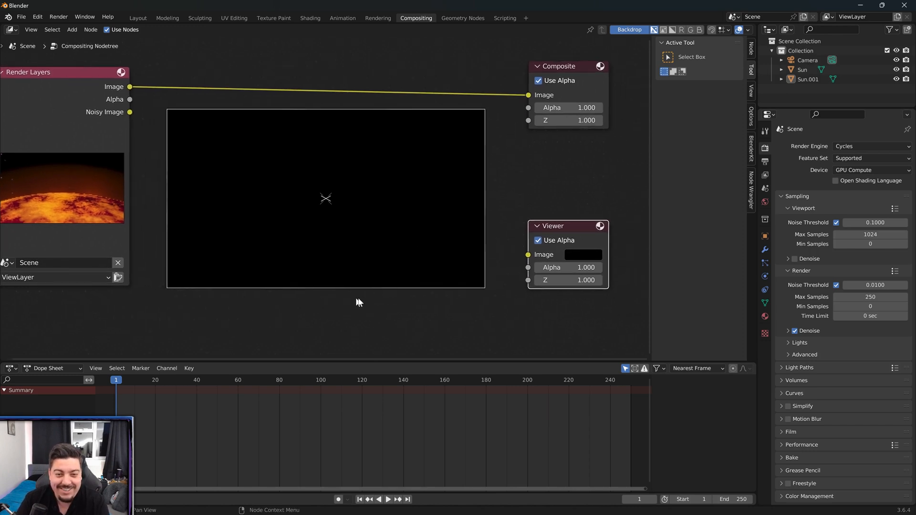
left_click(358, 303)
right_click_drag(493, 60, 498, 97, "shift")
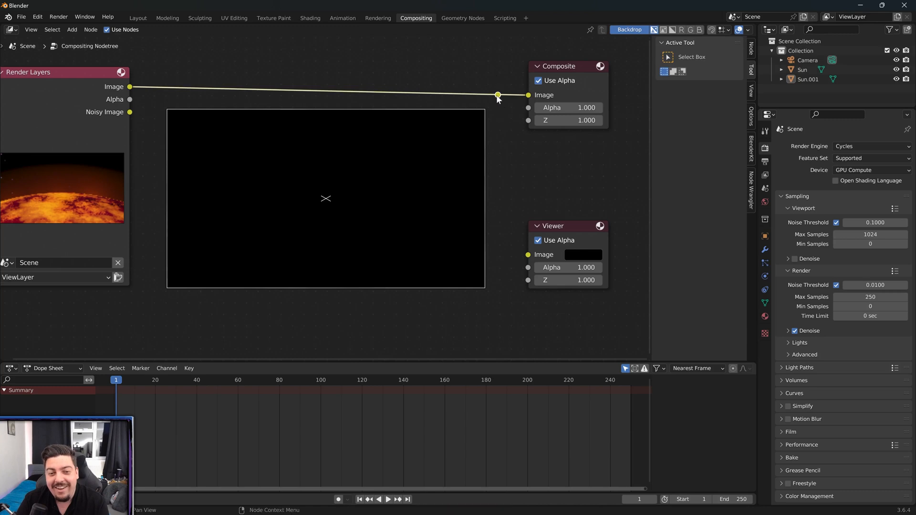
left_click_drag(498, 95, 527, 254)
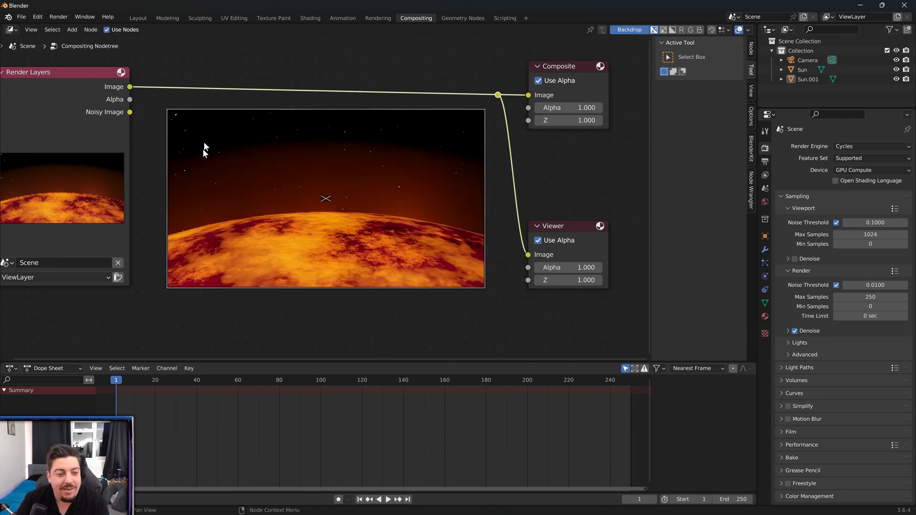
mouse_move(484, 179)
left_mouse_down()
mouse_move(512, 234)
mouse_move(544, 252)
left_mouse_up()
left_click_drag(543, 194, 533, 196)
left_click_drag(352, 199, 335, 229)
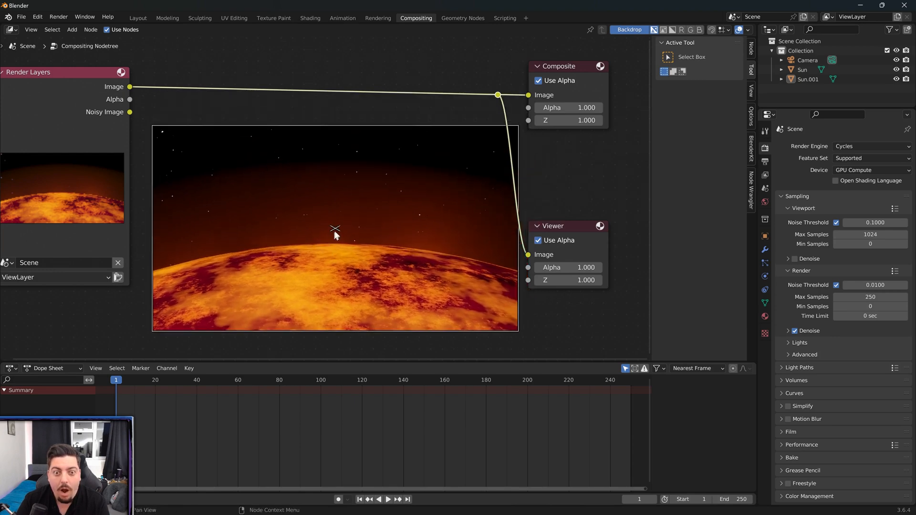
- Insert a Glare node of type Streaks between Render Layers and the reroute, placing it above the backdrop image
key("shift+a")
type("glare")
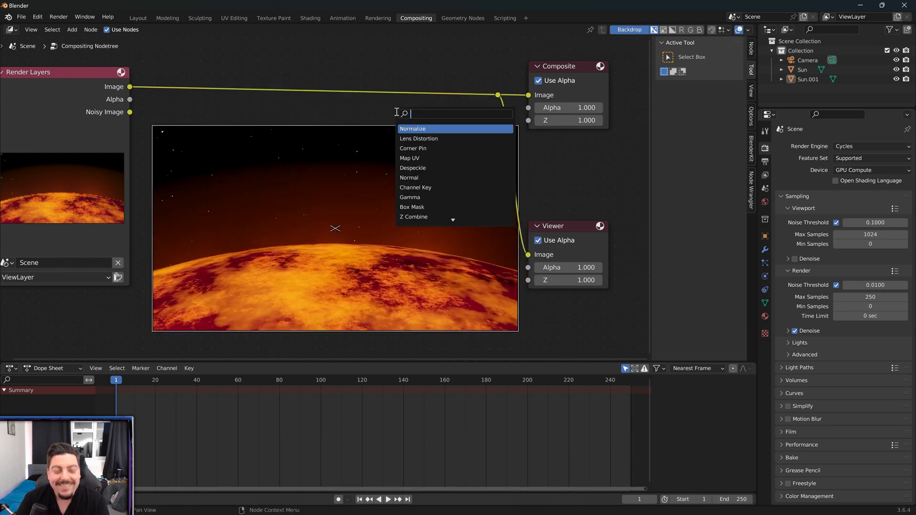
key("Return")
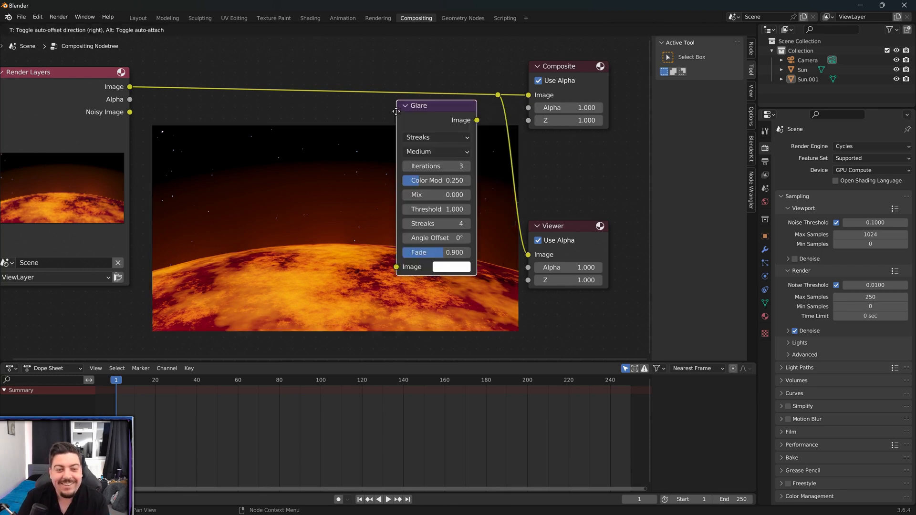
left_click(304, 171)
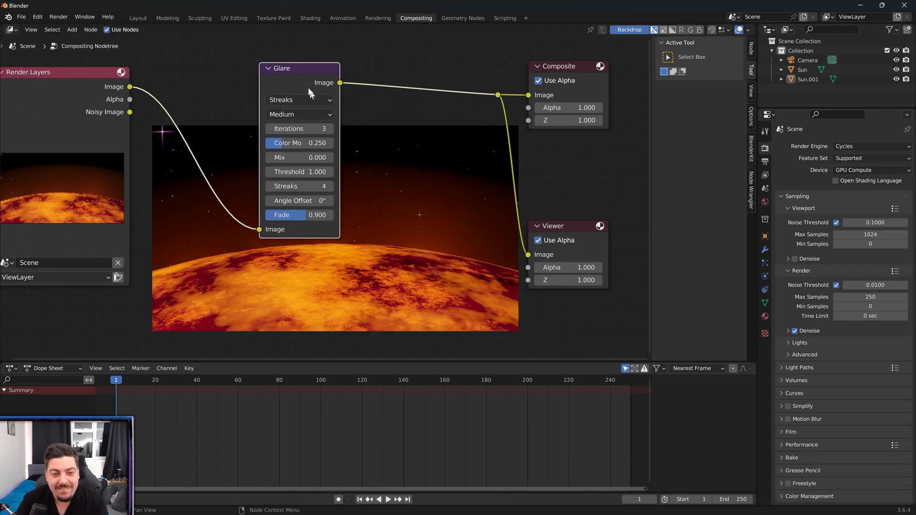
left_click_drag(306, 72, 258, 50)
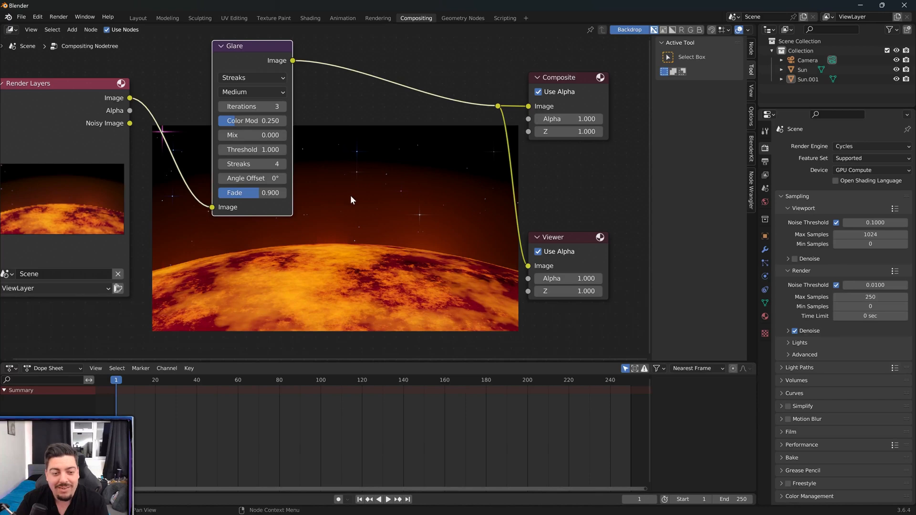
- Set the Glare node's number of Streaks to 6
mouse_move(350, 196)
middle_mouse_down()
mouse_move(360, 211)
mouse_move(328, 184)
mouse_move(347, 180)
mouse_move(343, 205)
middle_mouse_up()
scroll(328, 181, "down", 1)
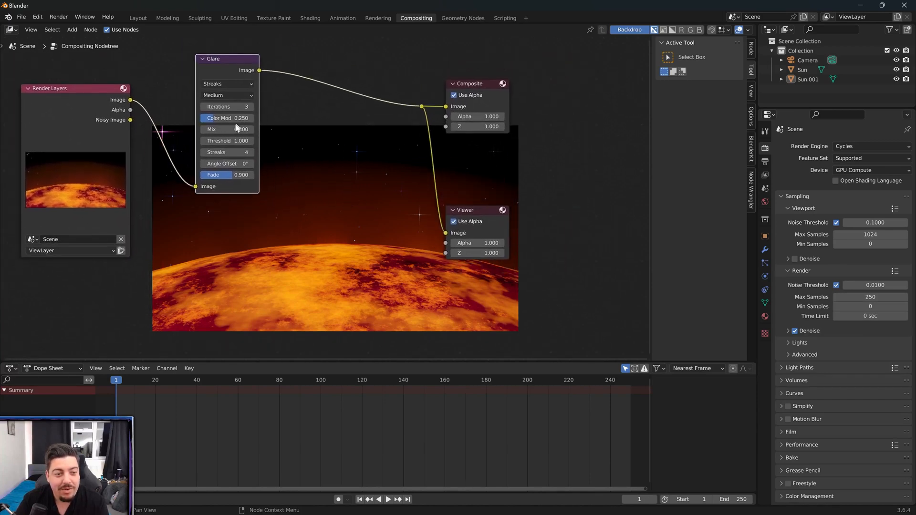
left_click(252, 153)
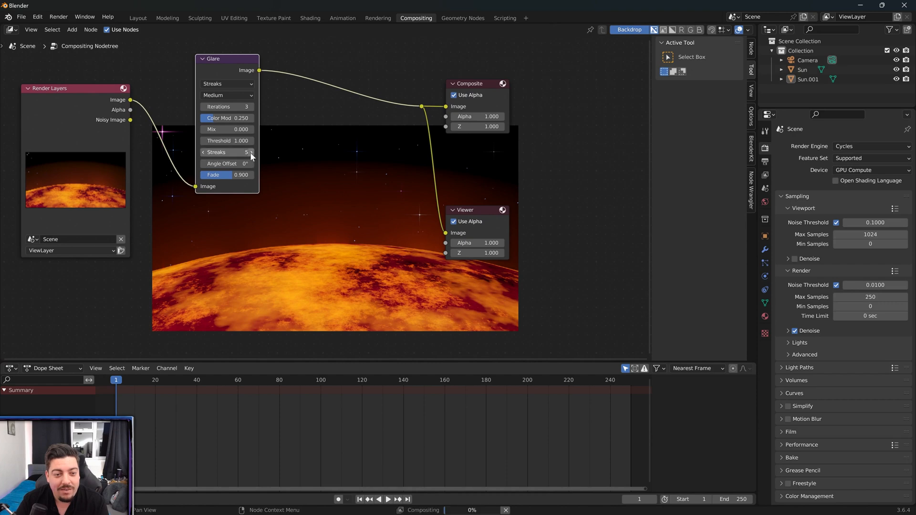
left_click(252, 152)
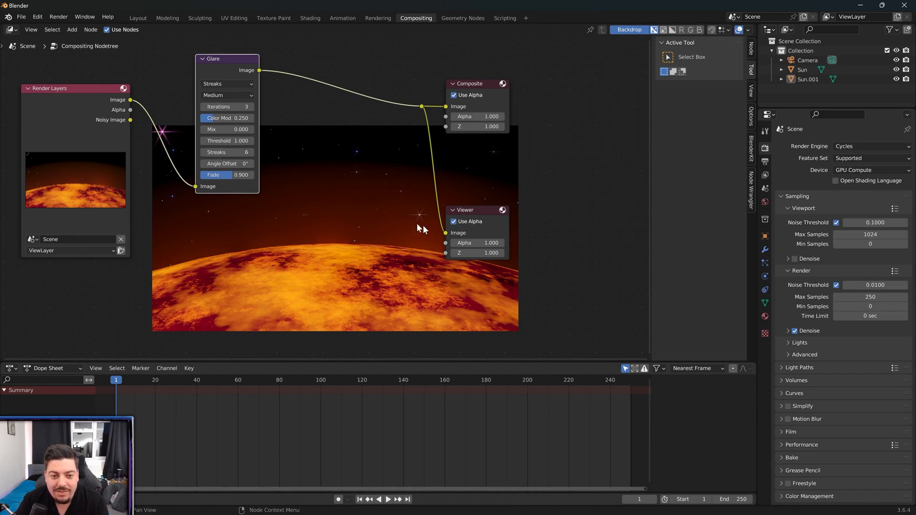
- Enlarge and reposition the Viewer backdrop to examine the star streaks up close
left_click(366, 210)
left_click(482, 221)
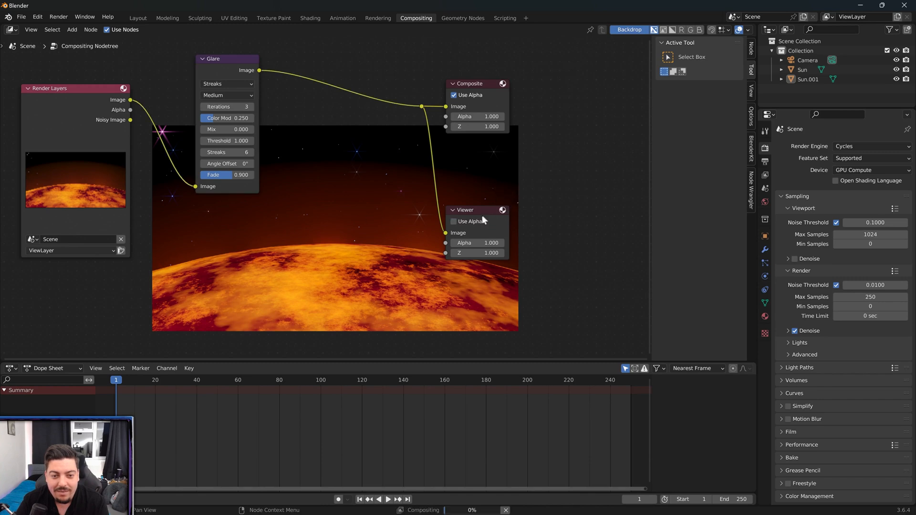
left_click(483, 221)
left_click_drag(518, 212, 652, 223)
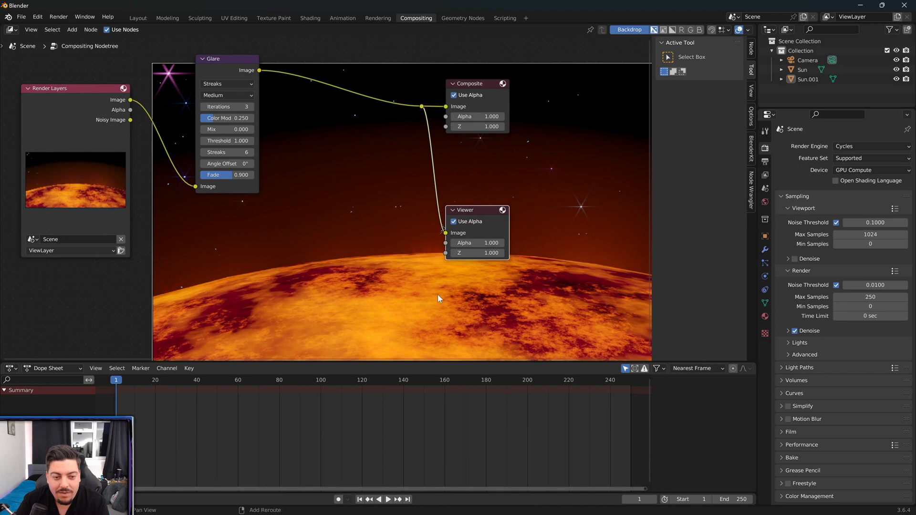
middle_click_drag(440, 239, 446, 228)
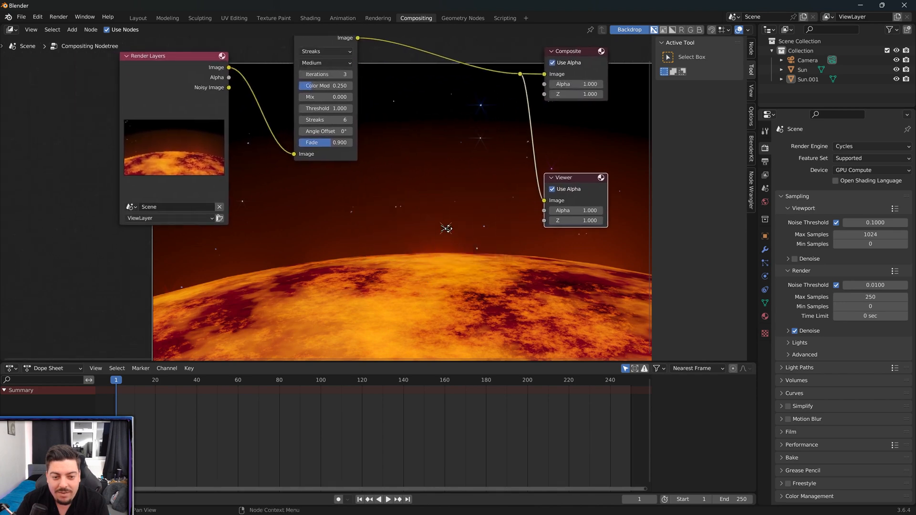
left_click_drag(446, 229, 366, 236)
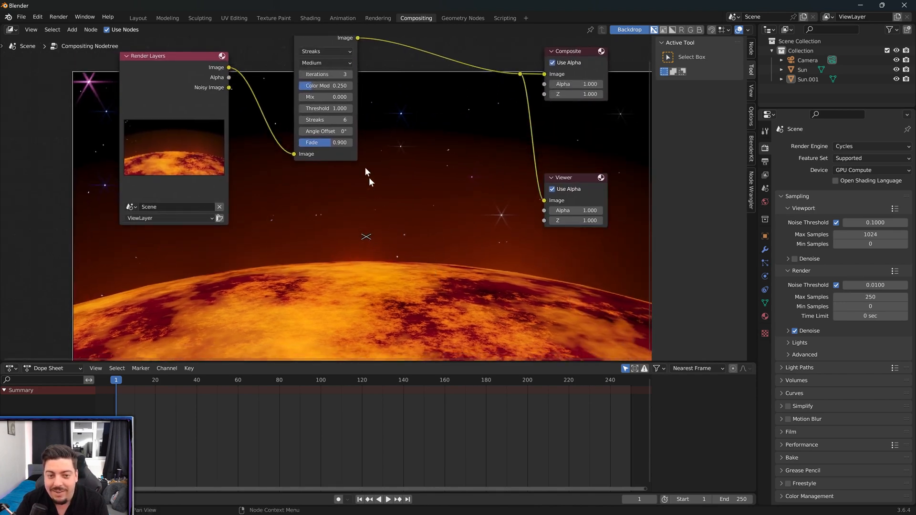
- Insert a second Glare node between the Streaks glare and the reroute, and set its type to Fog Glow
key("shift+a")
left_click(418, 158)
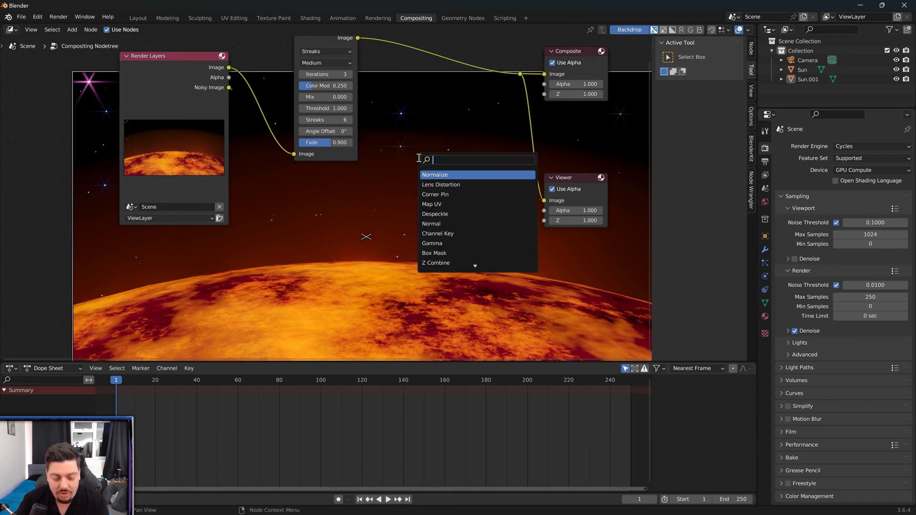
type("glare")
key("Return")
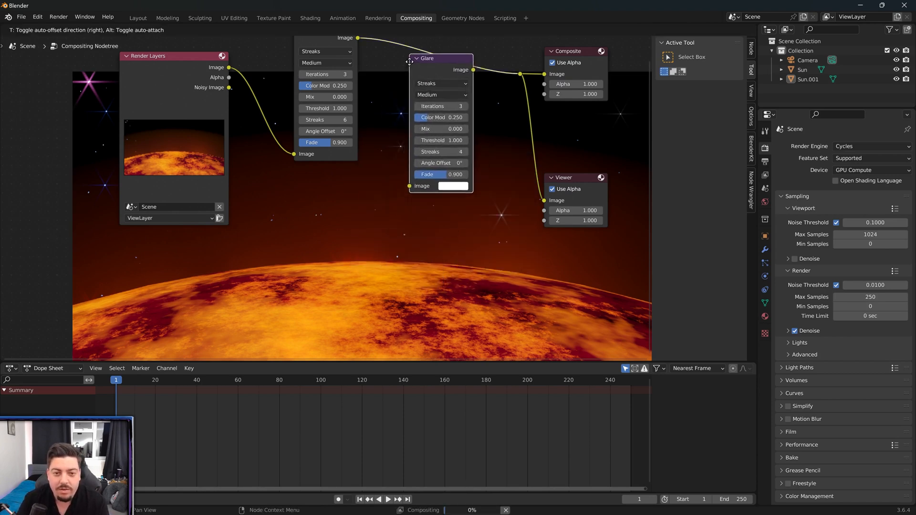
left_click(410, 58)
left_click(443, 80)
left_click(435, 111)
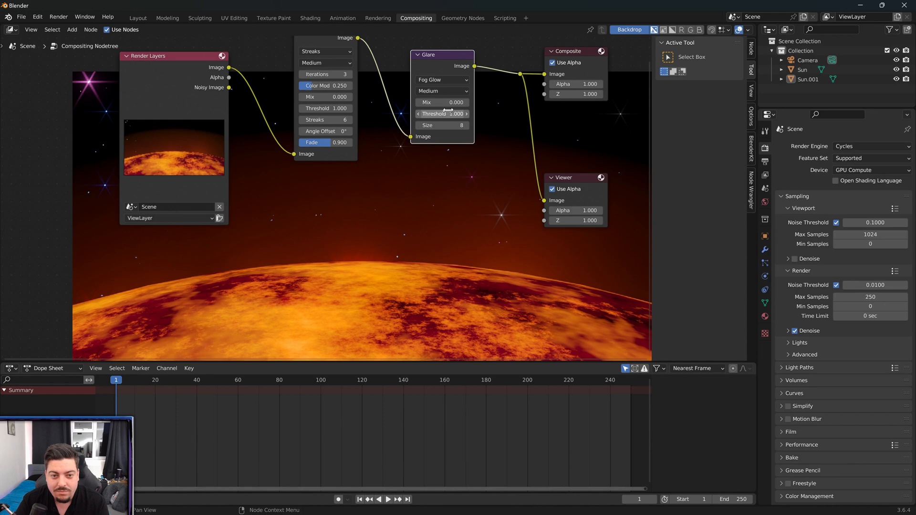
- Set the Fog Glow node's Mix to 1 and its Threshold to 0.3
left_click_drag(444, 102, 473, 102)
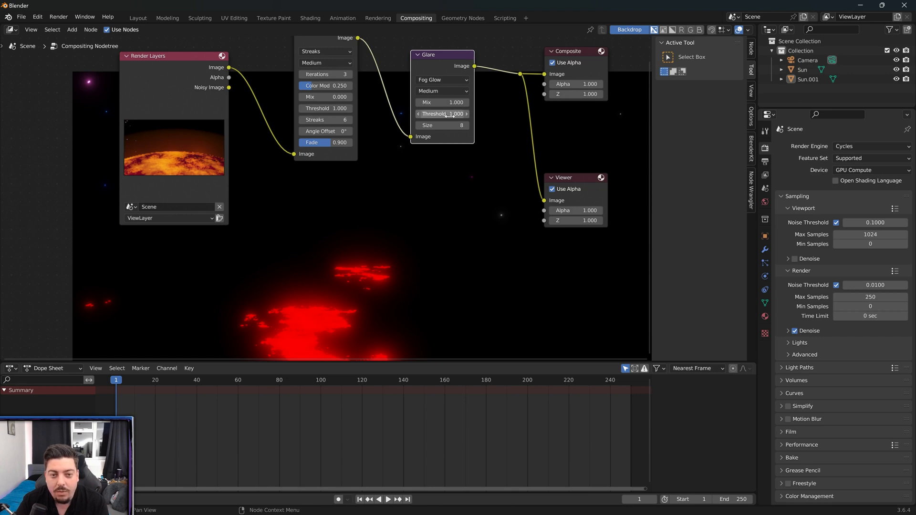
left_click(418, 114)
left_click(418, 114)
left_click(418, 115)
left_click(418, 114)
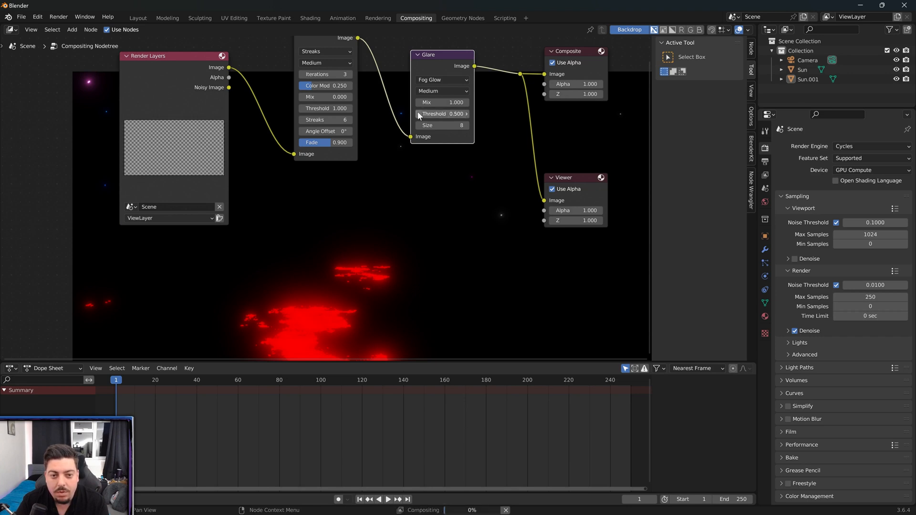
left_click(418, 114)
left_click(418, 114)
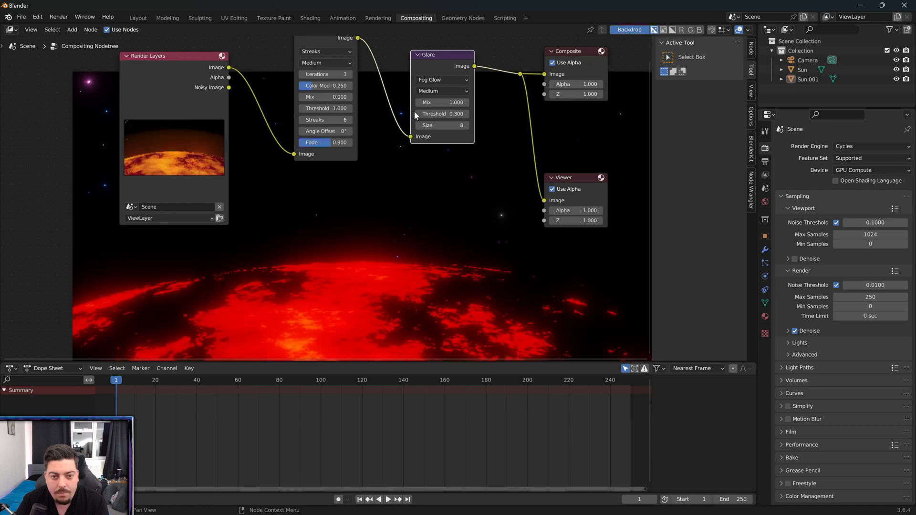
- Set the Mix of the Fog Glow Glare node to 0
double_click(449, 103)
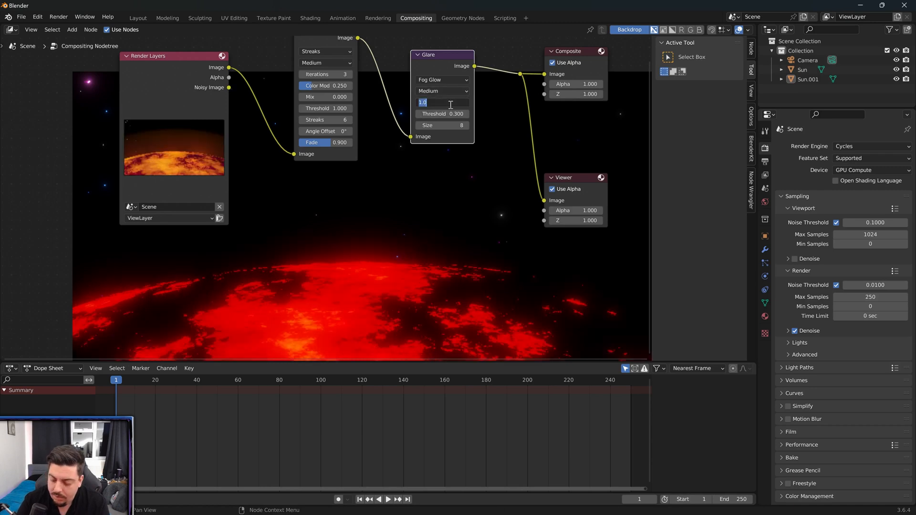
type("0")
key("Return")
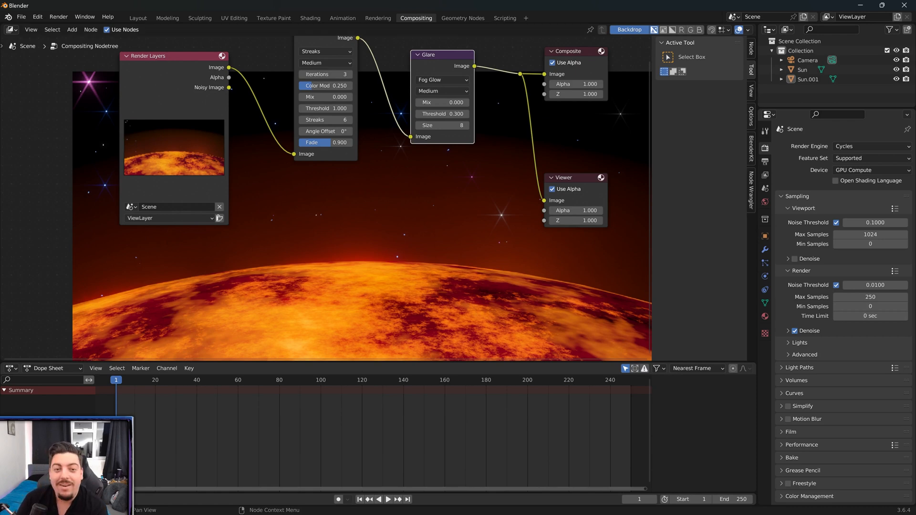
- Render the current frame and fit the whole composited image in the repositioned render window
key("F12")
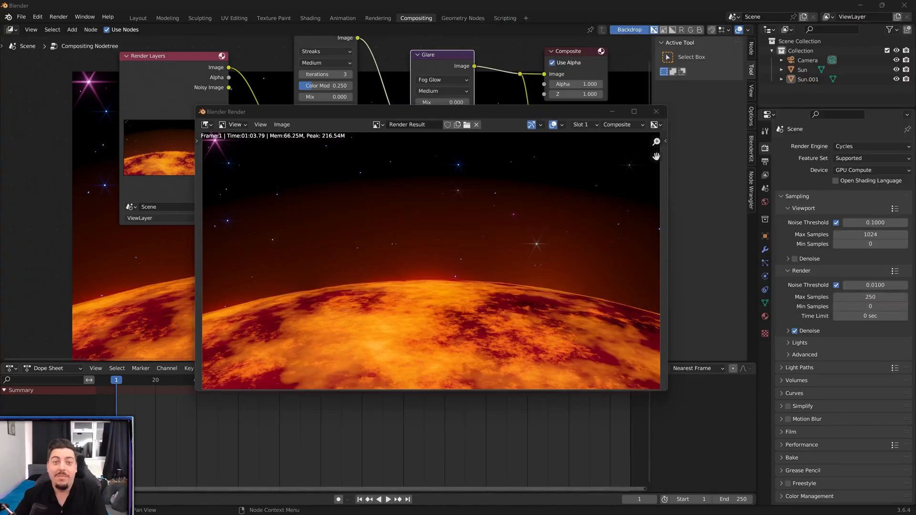
left_click_drag(465, 112, 483, 101)
scroll(527, 222, "down", 1)
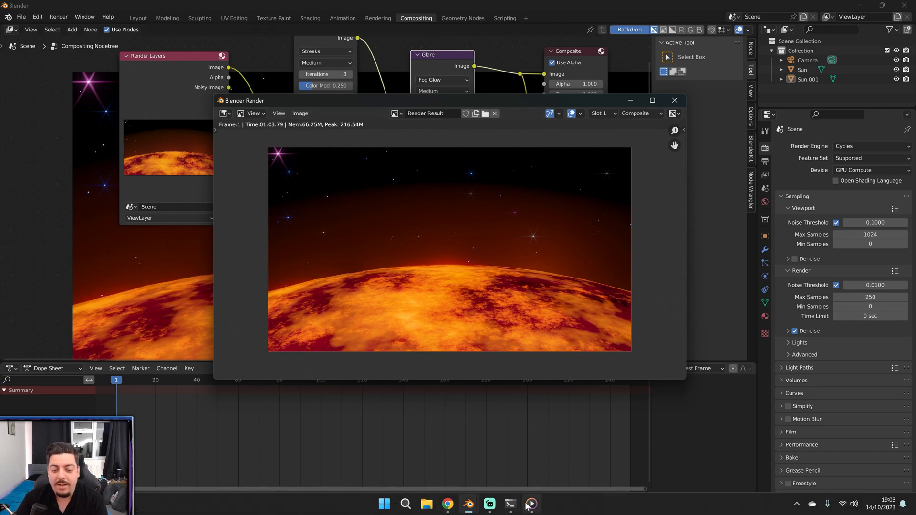
- Switch to Media Player to view the studio logo animation above the sun, and close the player
left_click(531, 508)
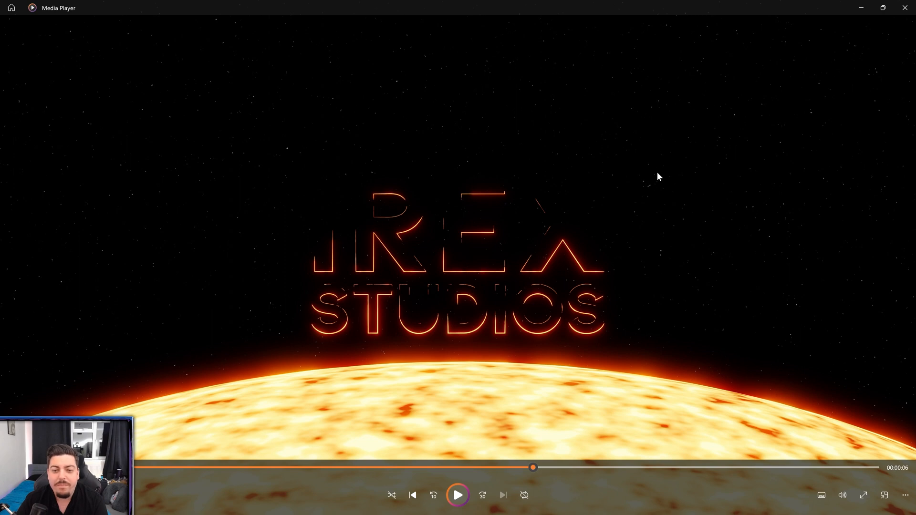
left_click(904, 8)
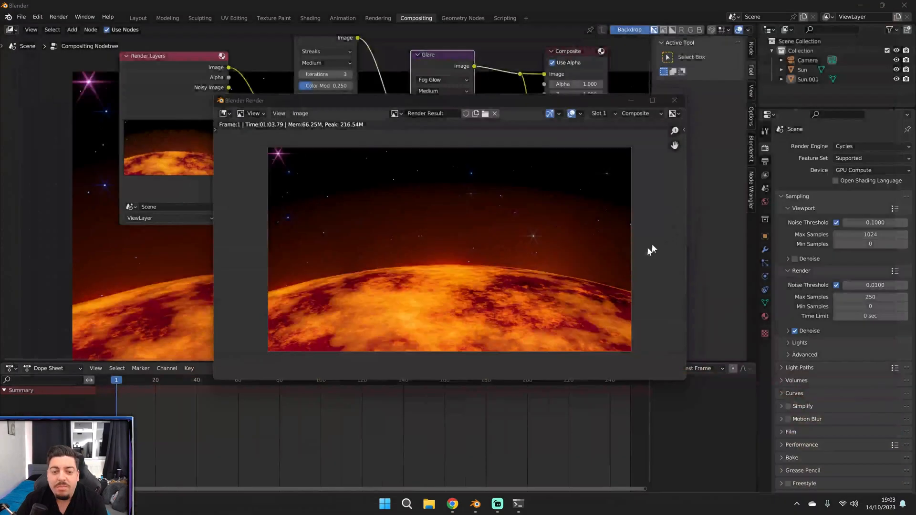